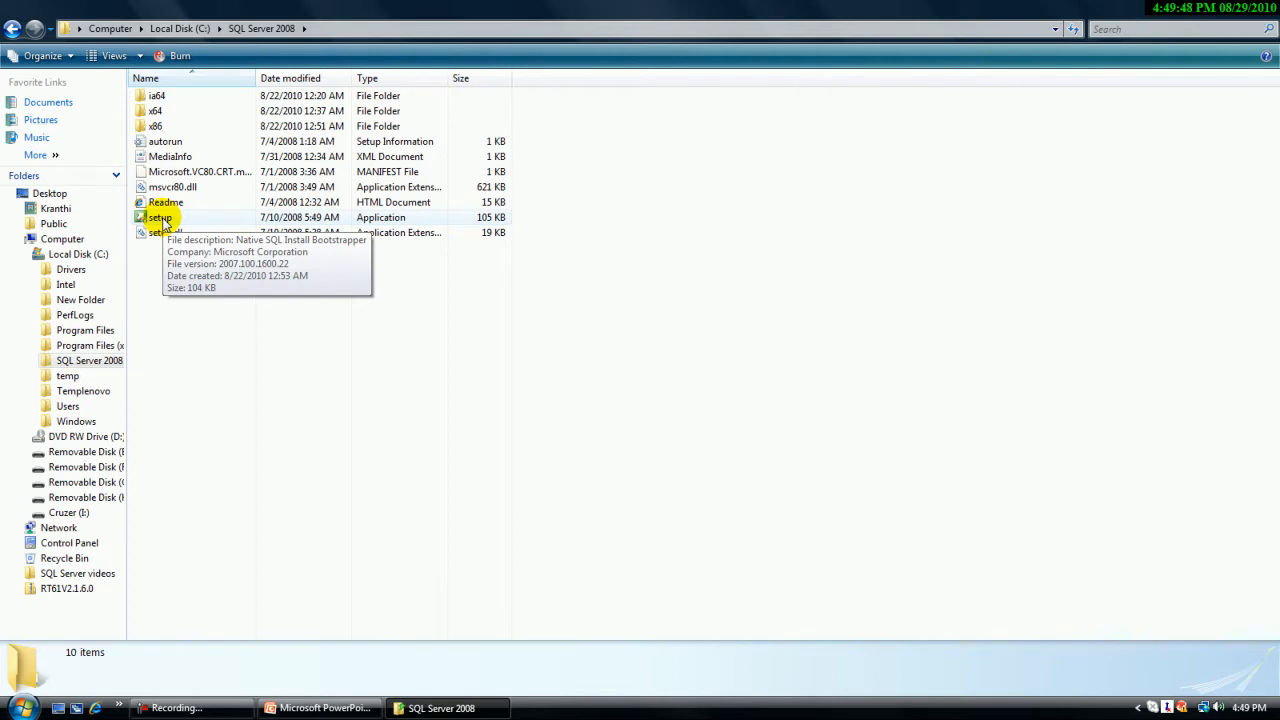
# Step: Launch the SQL Server 2008 setup application and agree to install the .NET Framework and Windows Installer prerequisites
pyautogui.click(163, 222)
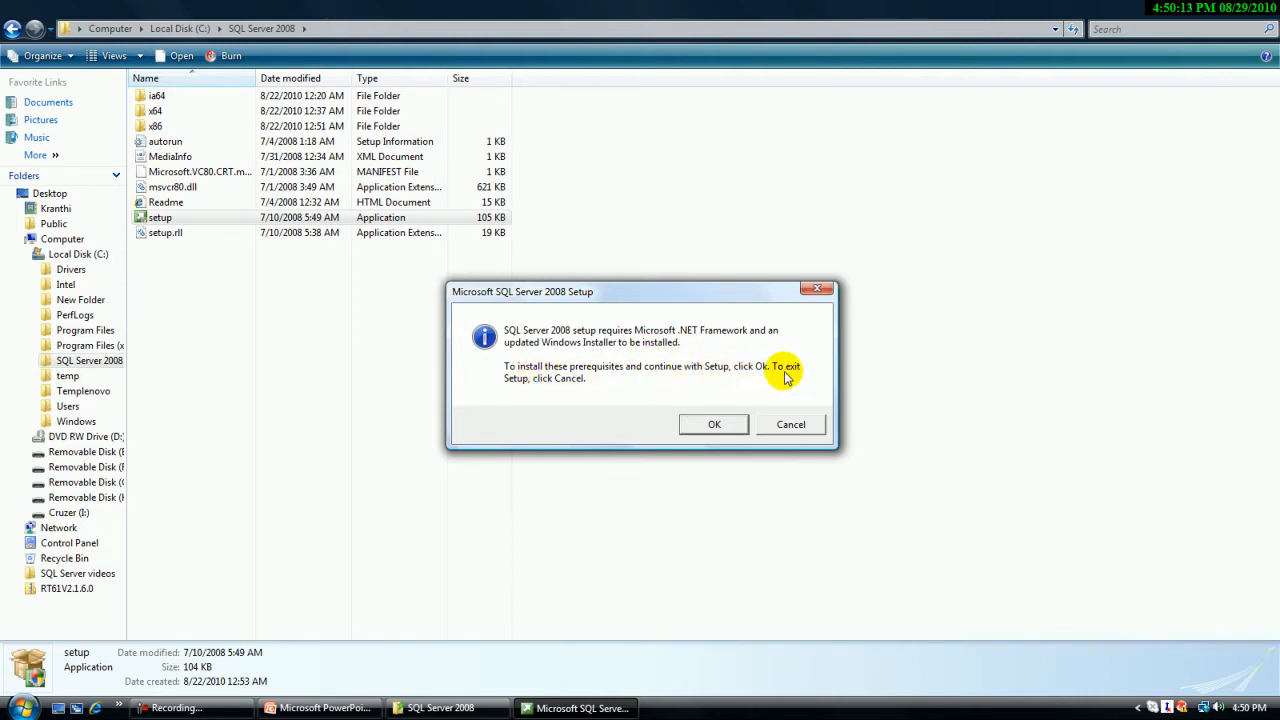
pyautogui.click(727, 431)
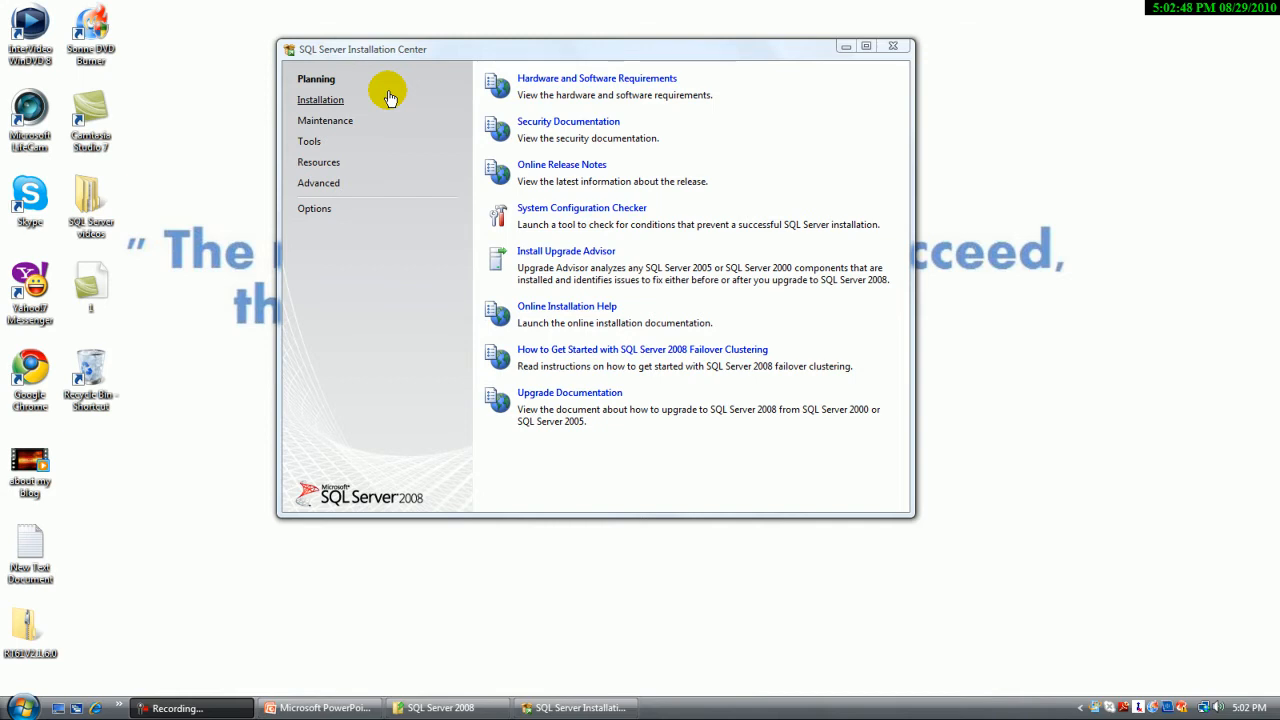
# Step: Open the Hardware and Software Requirements documentation and read its title and introduction about 32-bit and 64-bit editions
pyautogui.click(647, 82)
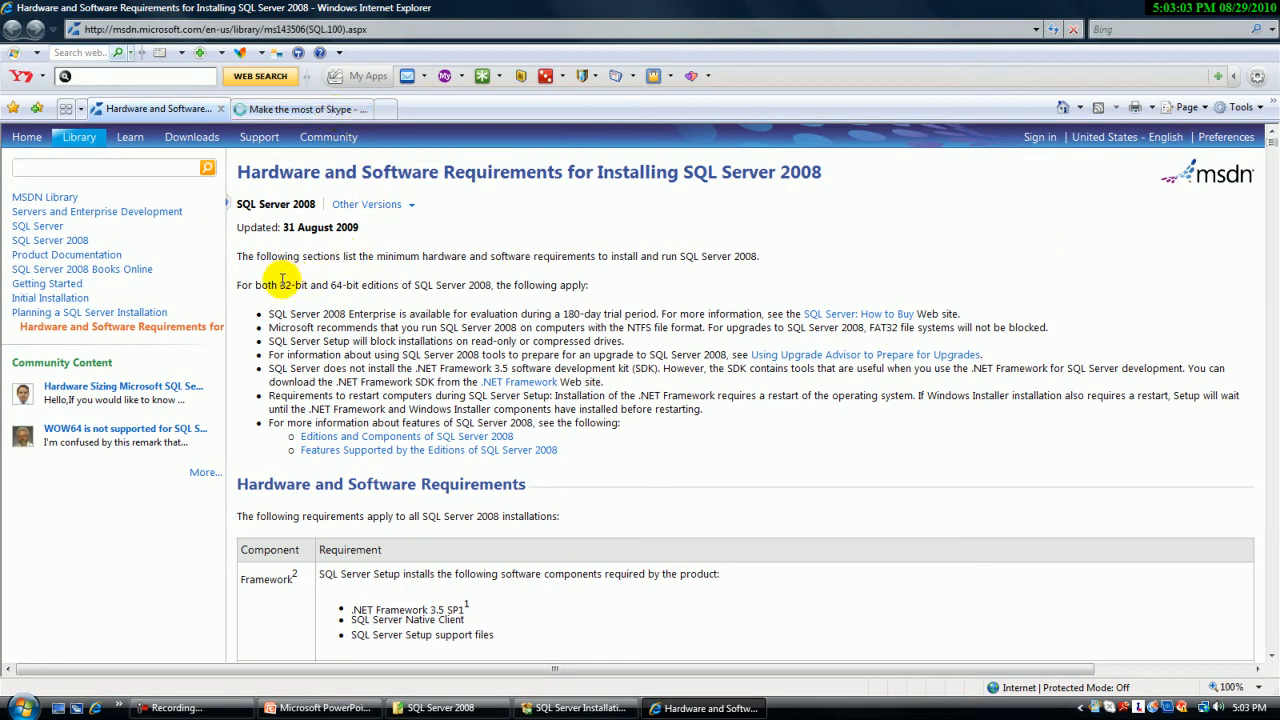
pyautogui.moveTo(362, 172); pyautogui.dragTo(826, 175)
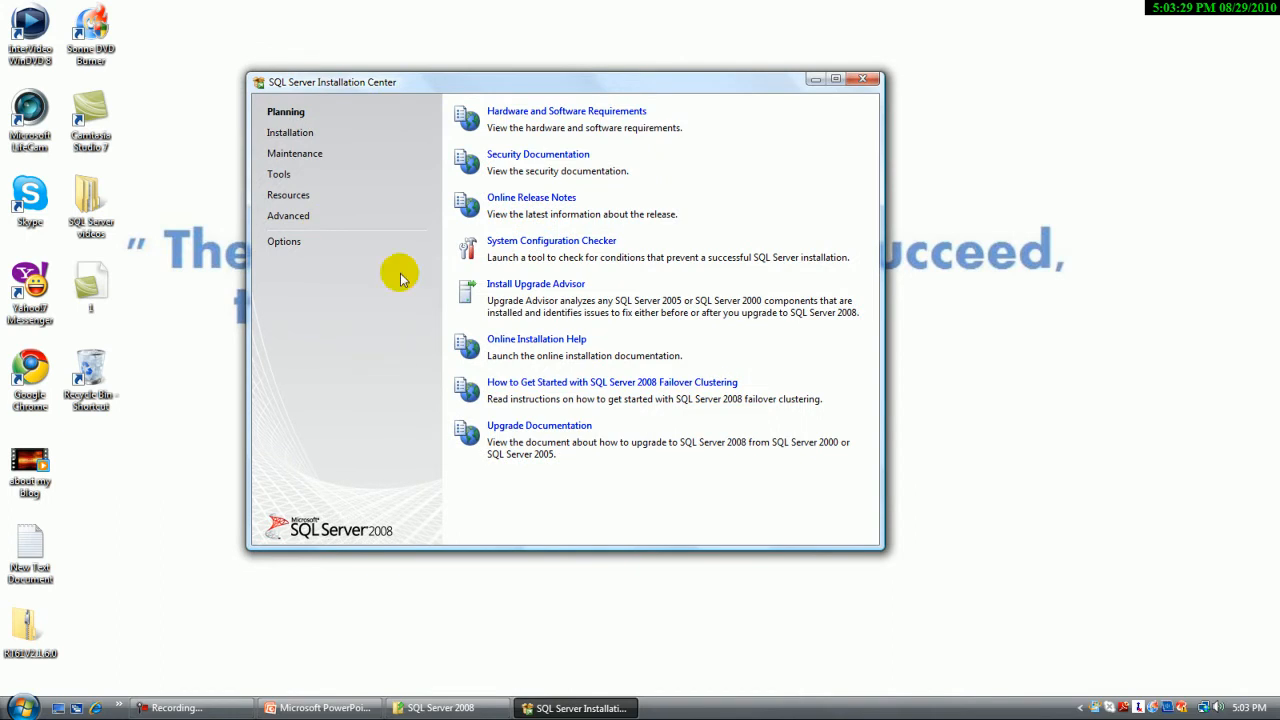
pyautogui.click(593, 115)
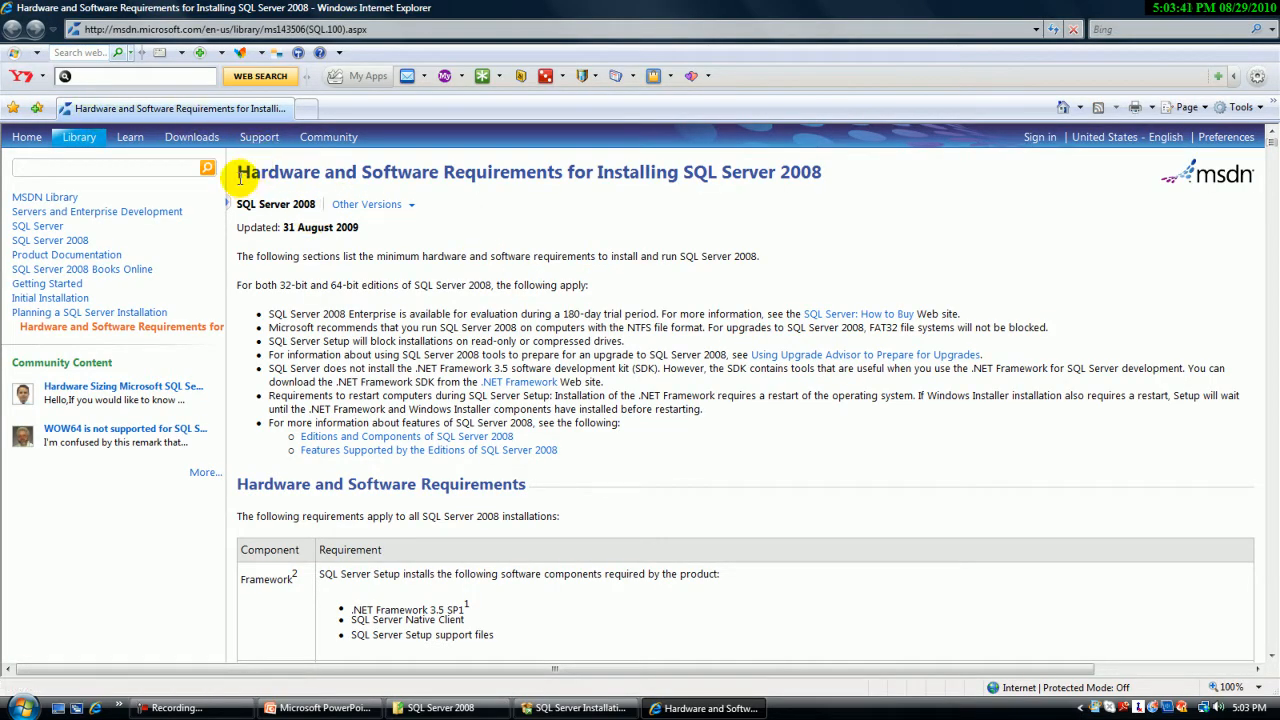
pyautogui.moveTo(233, 172); pyautogui.dragTo(442, 172)
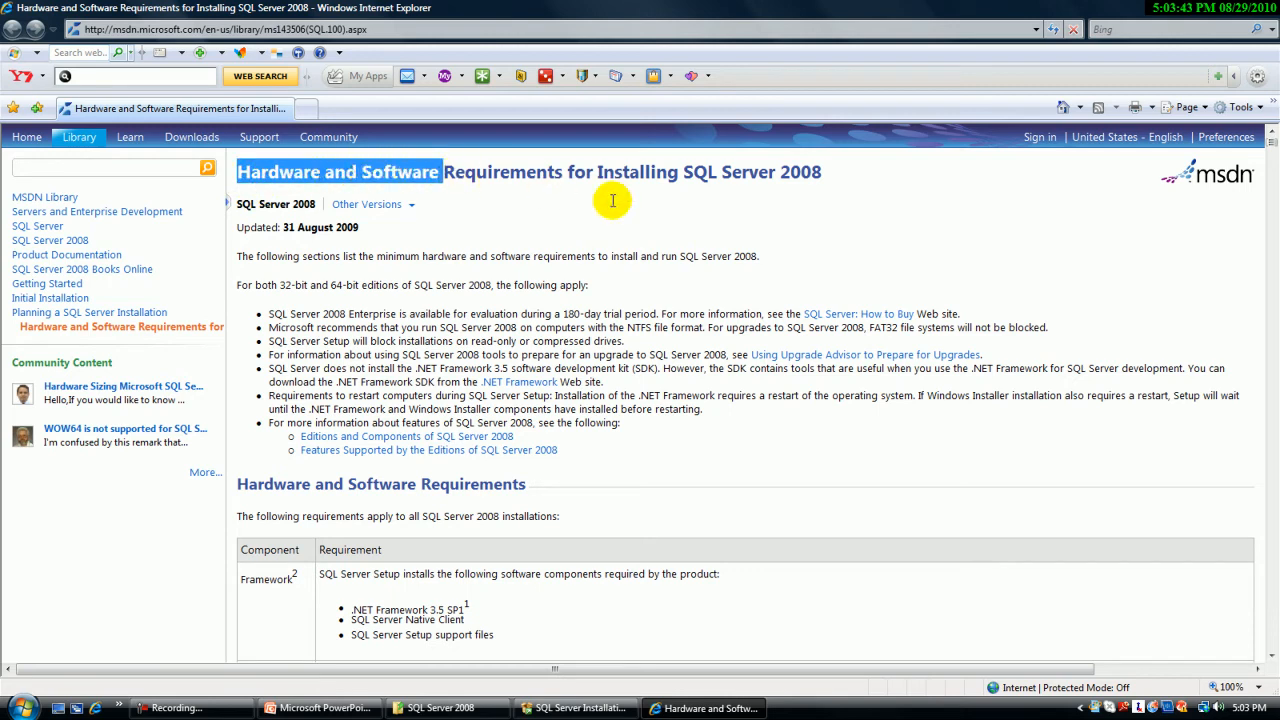
pyautogui.moveTo(597, 172); pyautogui.dragTo(818, 178)
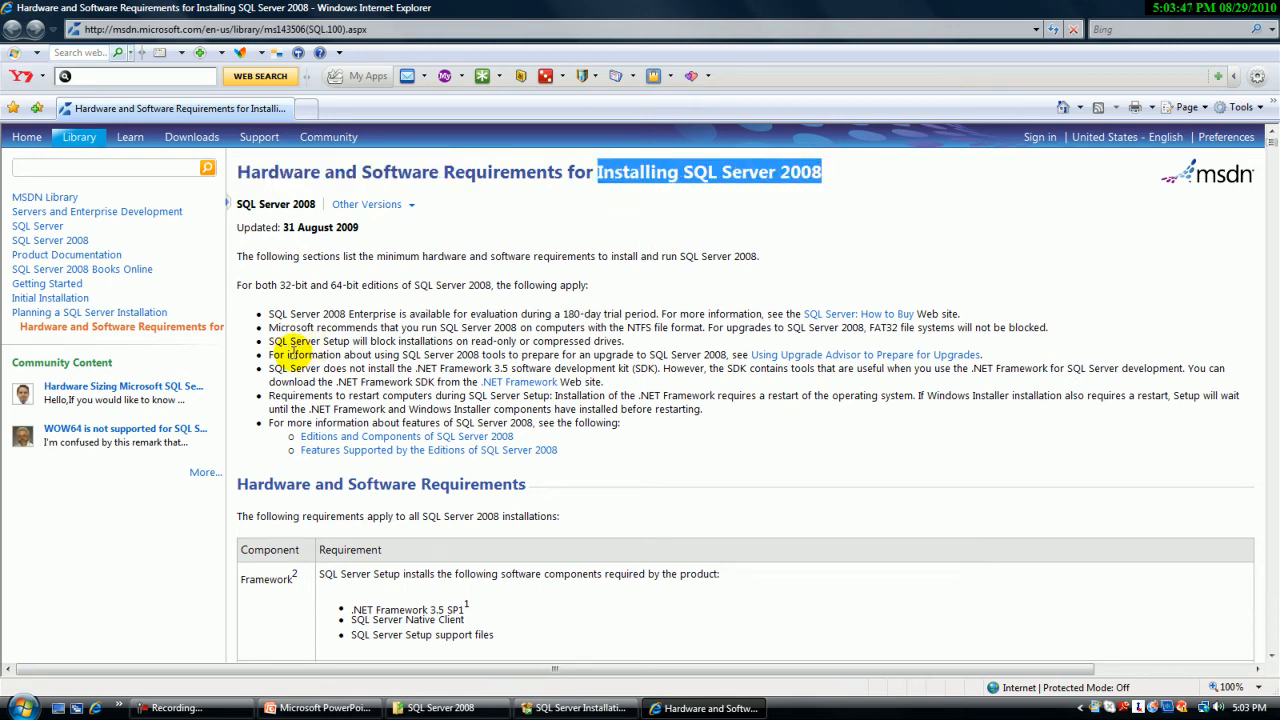
pyautogui.moveTo(254, 286); pyautogui.dragTo(615, 290)
pyautogui.click(618, 291)
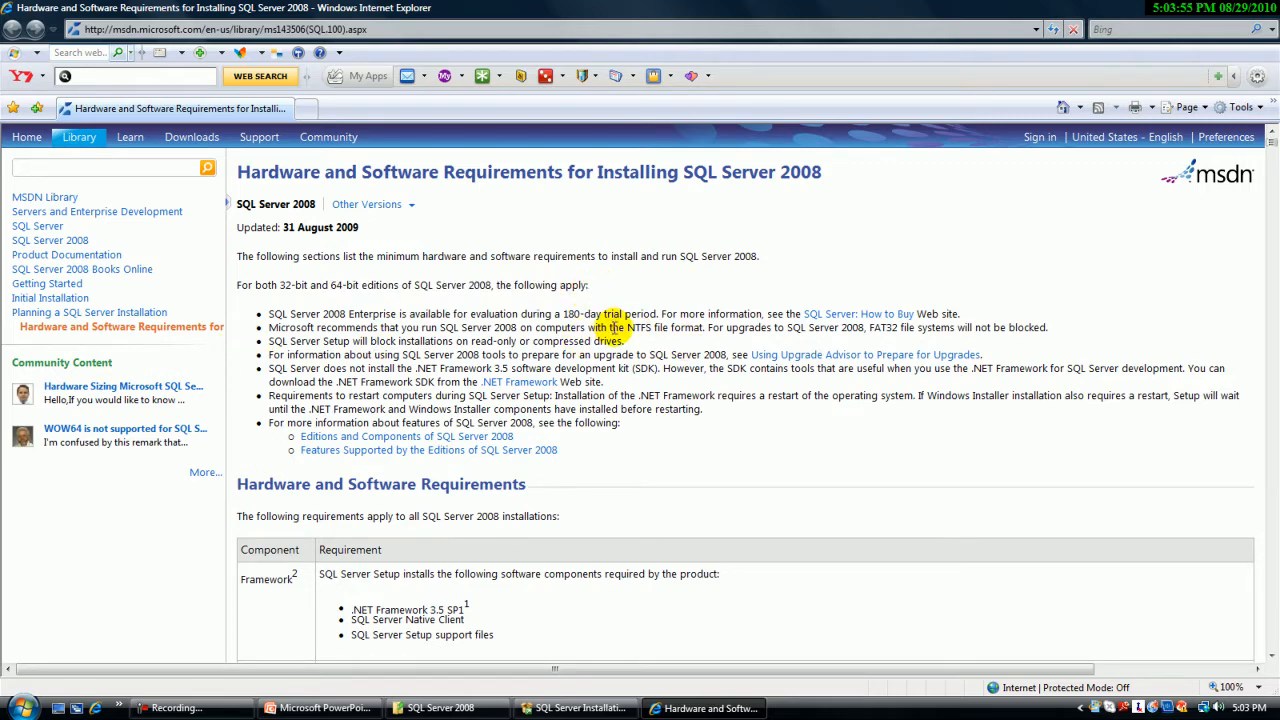
# Step: Review the requirements table for all SQL Server 2008 installations, including the framework components and setup support files
pyautogui.scroll(-3, 612, 327)
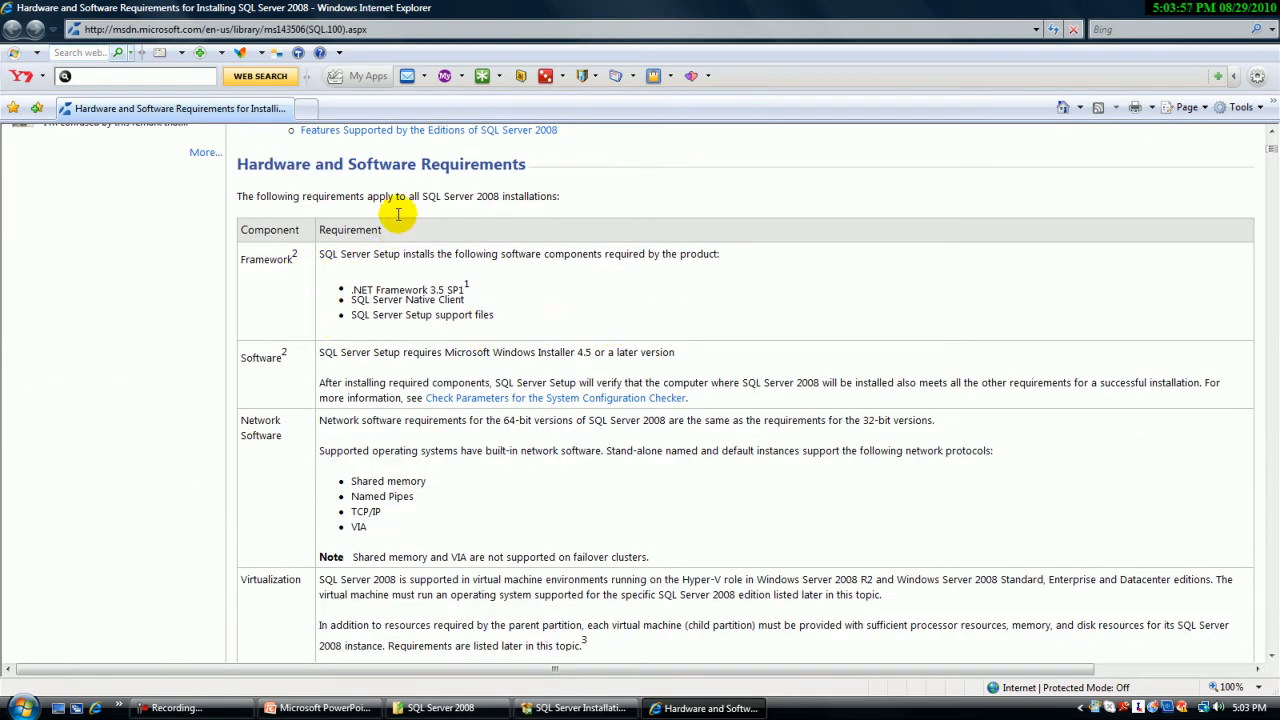
pyautogui.moveTo(303, 197); pyautogui.dragTo(560, 196)
pyautogui.moveTo(464, 289); pyautogui.dragTo(362, 288)
pyautogui.doubleClick(410, 320)
pyautogui.click(508, 314)
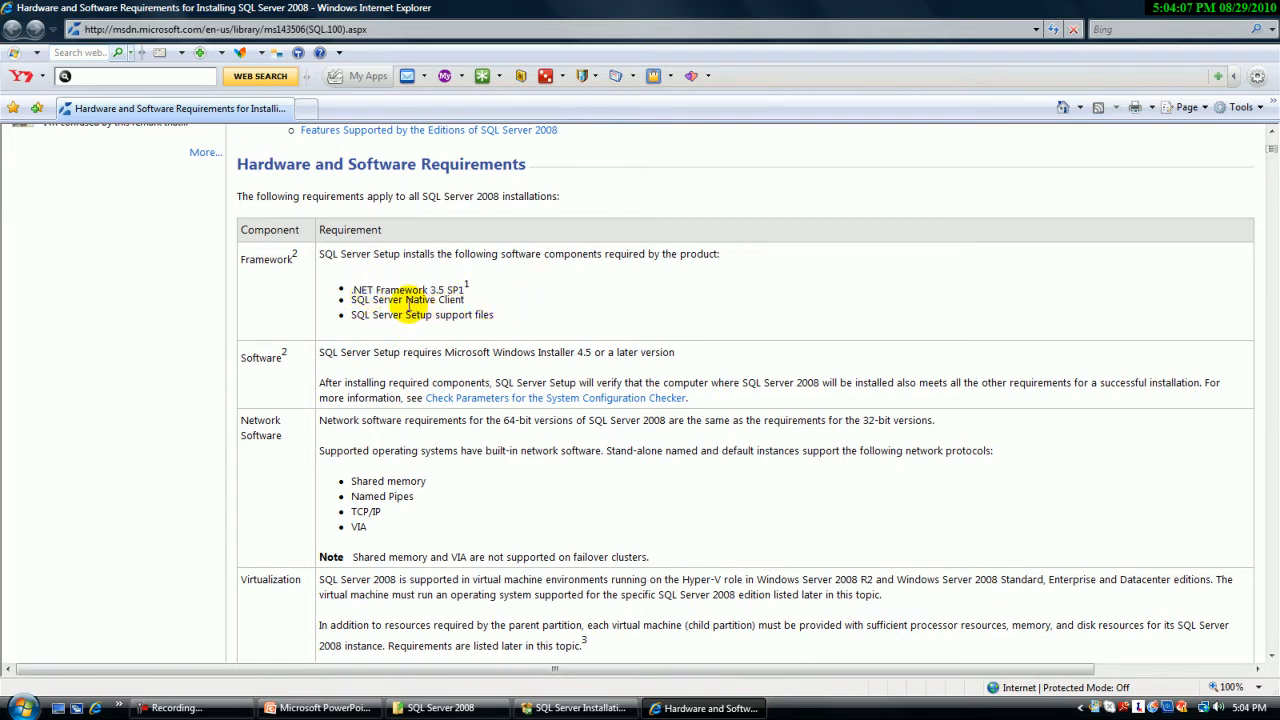
pyautogui.moveTo(503, 320); pyautogui.dragTo(404, 316)
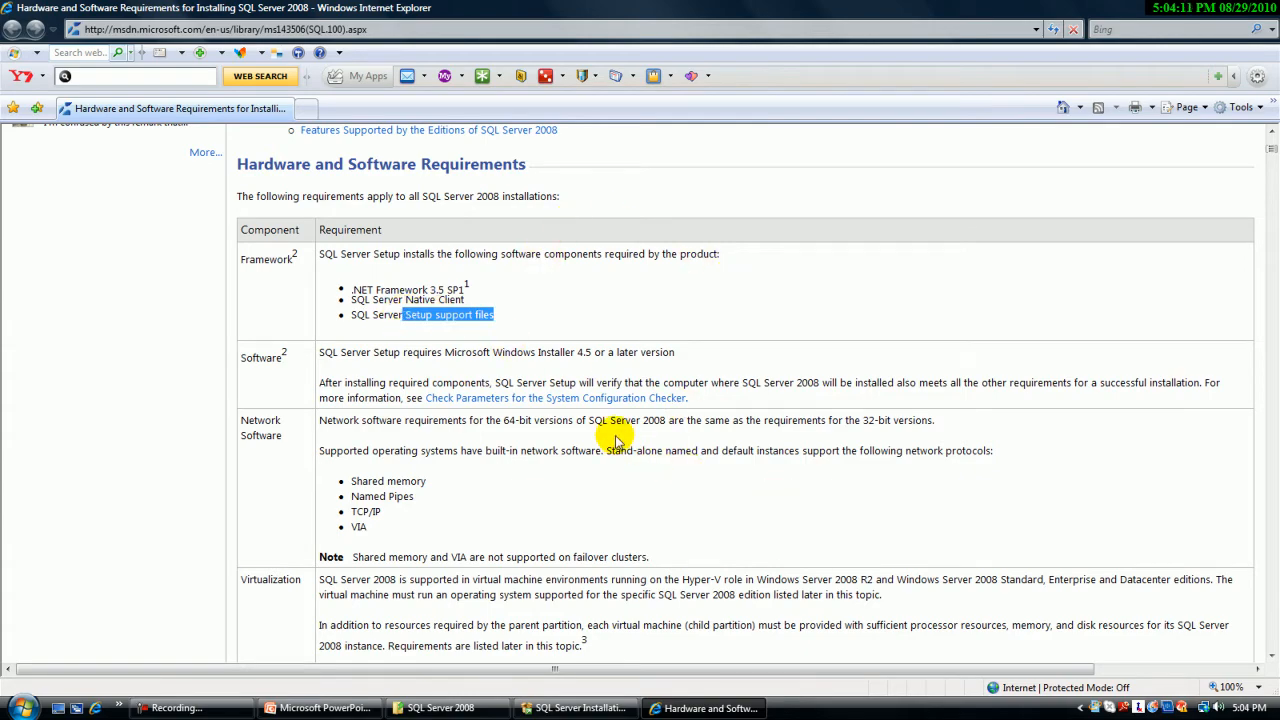
pyautogui.scroll(-5, 615, 437)
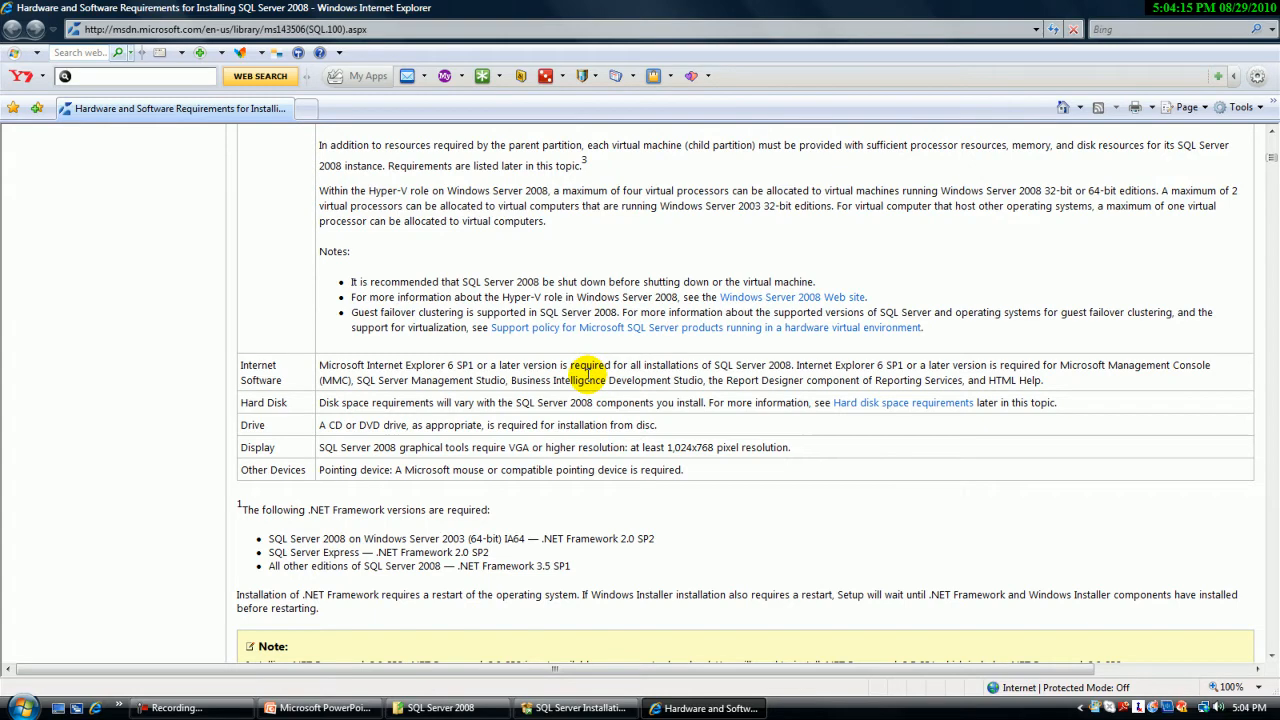
# Step: Open the Security Documentation from the Installation Center and read the best practices for before installing SQL Server
pyautogui.click(600, 708)
pyautogui.click(540, 158)
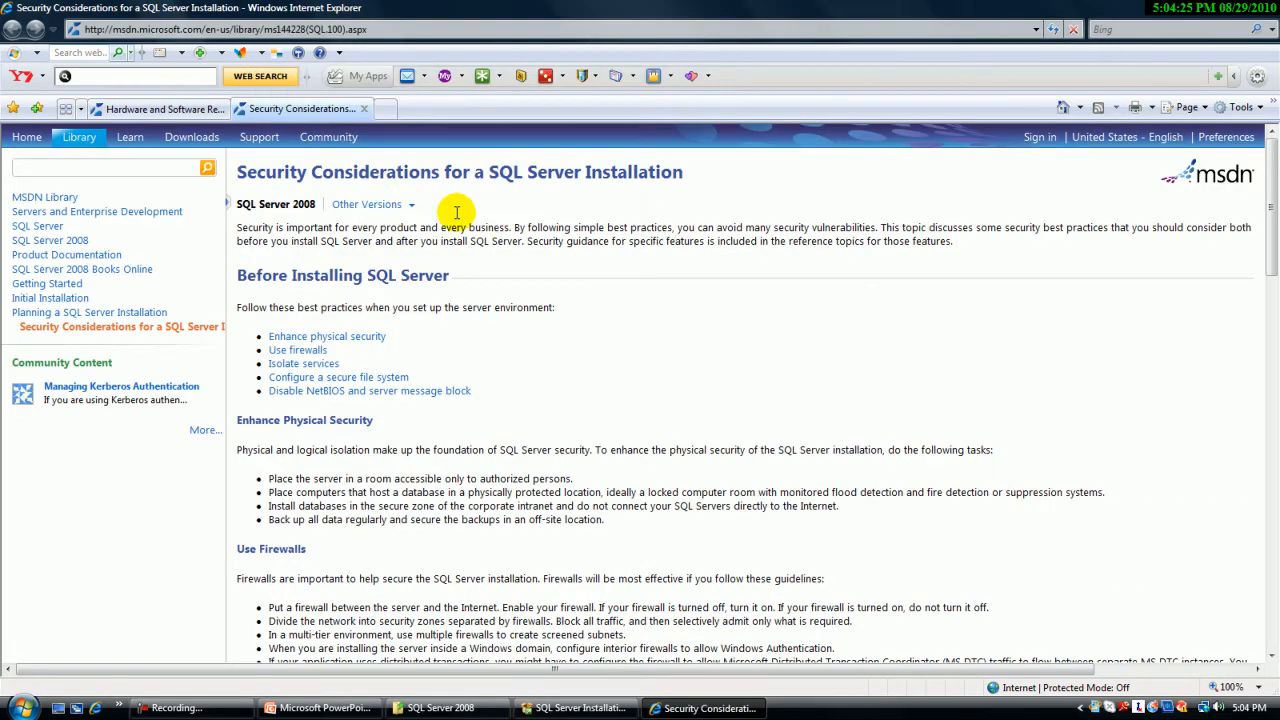
pyautogui.moveTo(526, 172); pyautogui.dragTo(692, 172)
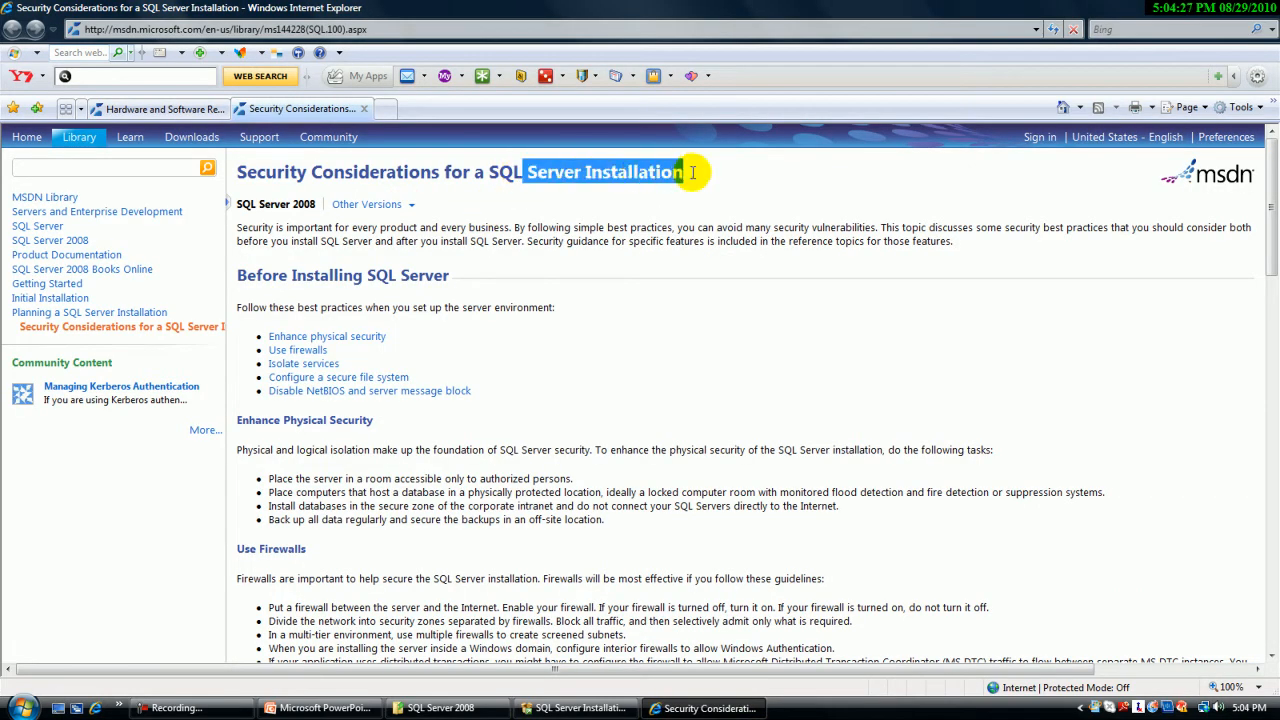
pyautogui.moveTo(292, 275); pyautogui.dragTo(448, 275)
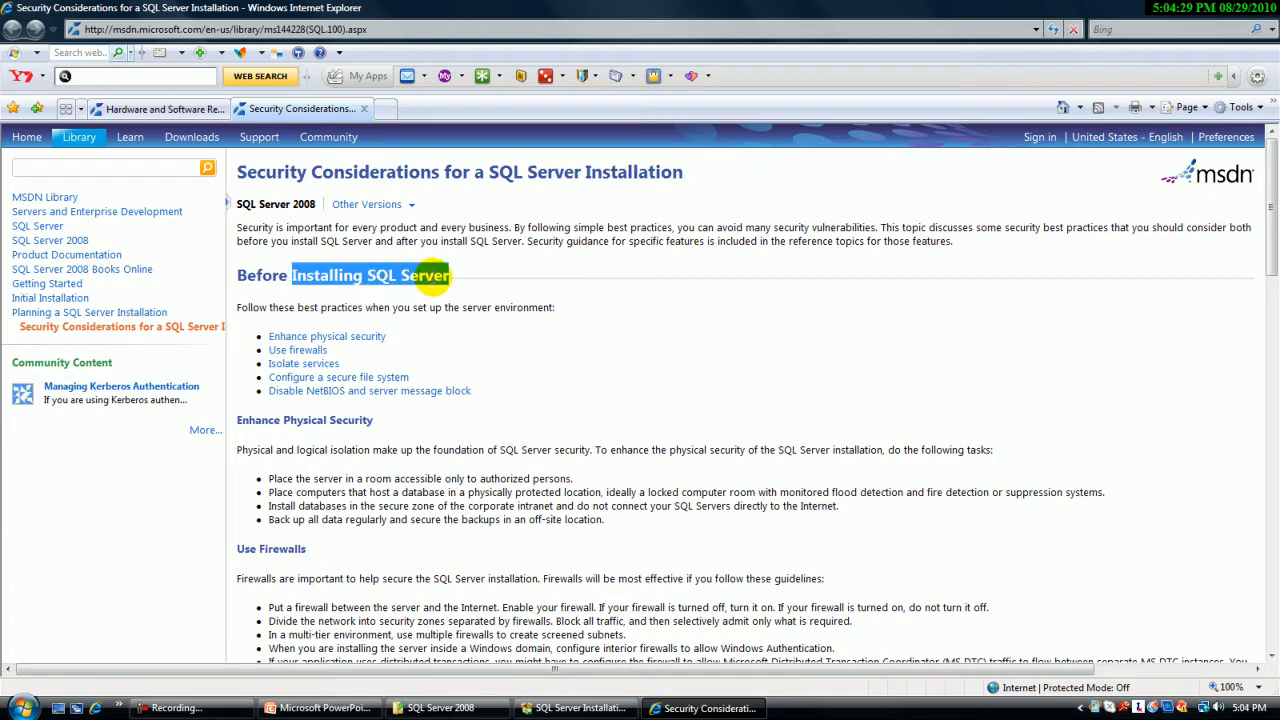
pyautogui.moveTo(366, 307); pyautogui.dragTo(555, 323)
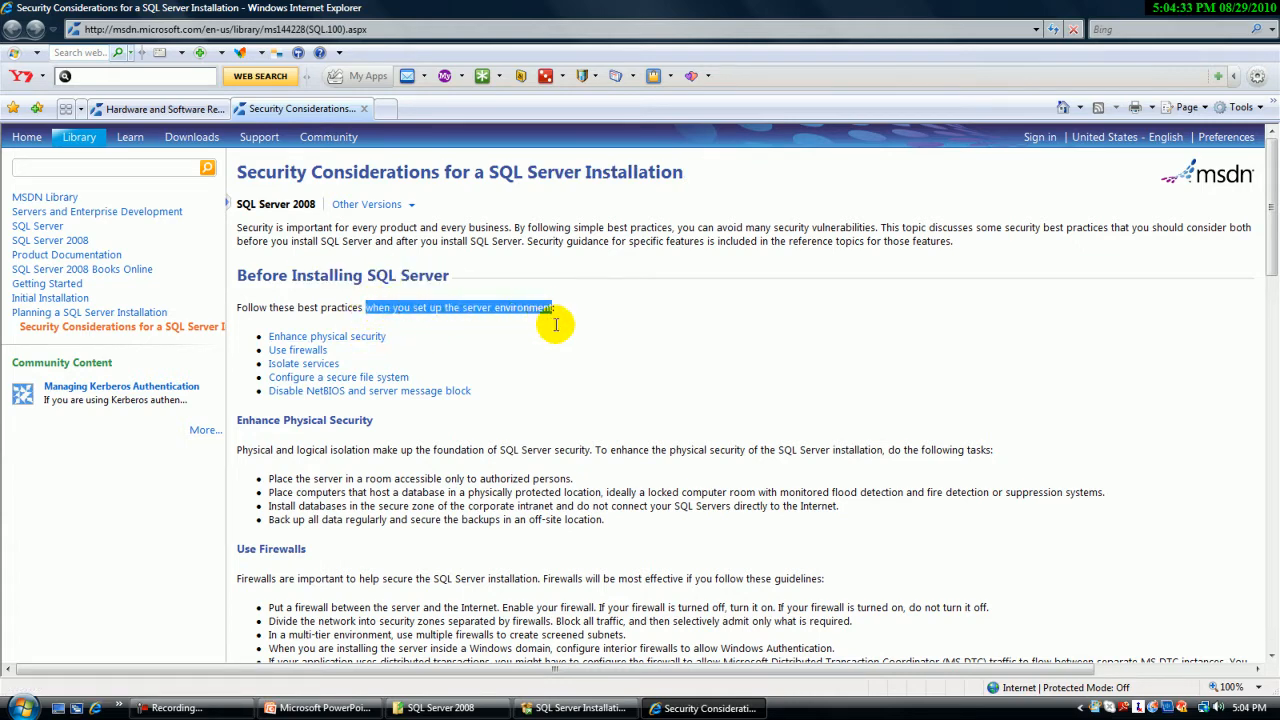
pyautogui.click(560, 340)
# Step: Examine the security guidance on enhancing physical security, using firewalls, isolating services and configuring a secure file system
pyautogui.scroll(-3, 561, 340)
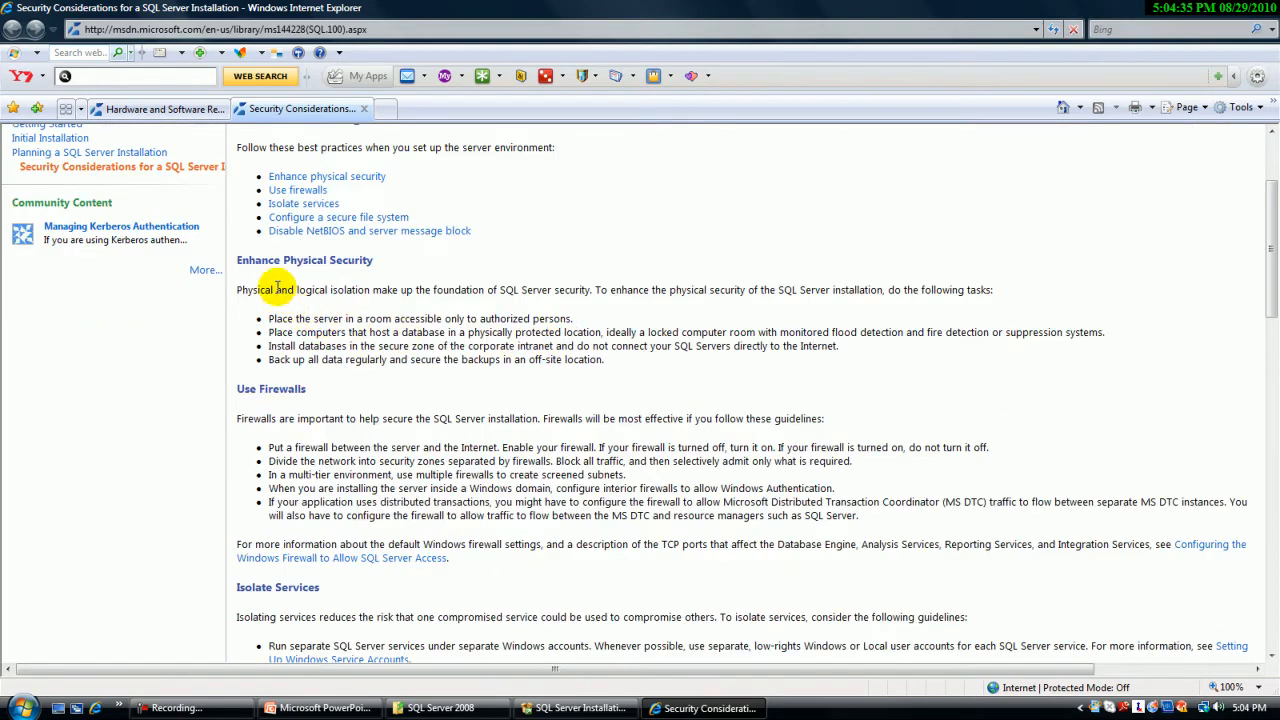
pyautogui.moveTo(239, 262); pyautogui.dragTo(375, 262)
pyautogui.doubleClick(278, 389)
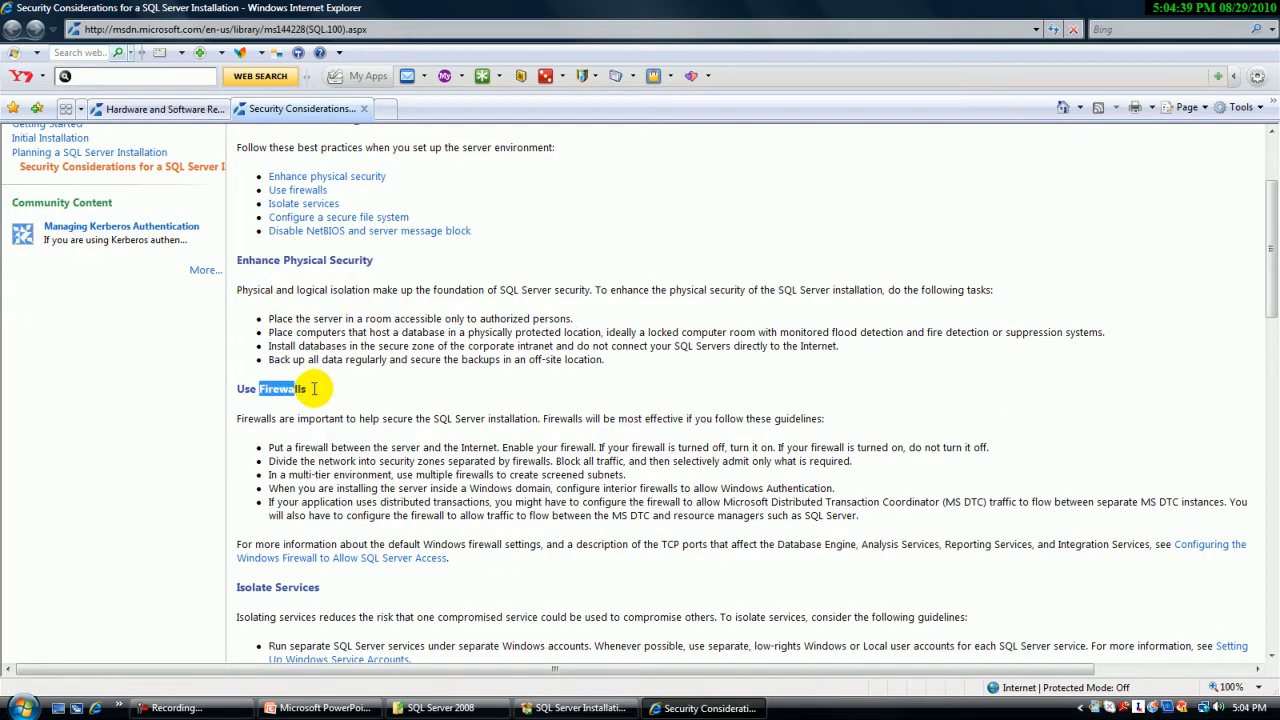
pyautogui.scroll(-5, 484, 456)
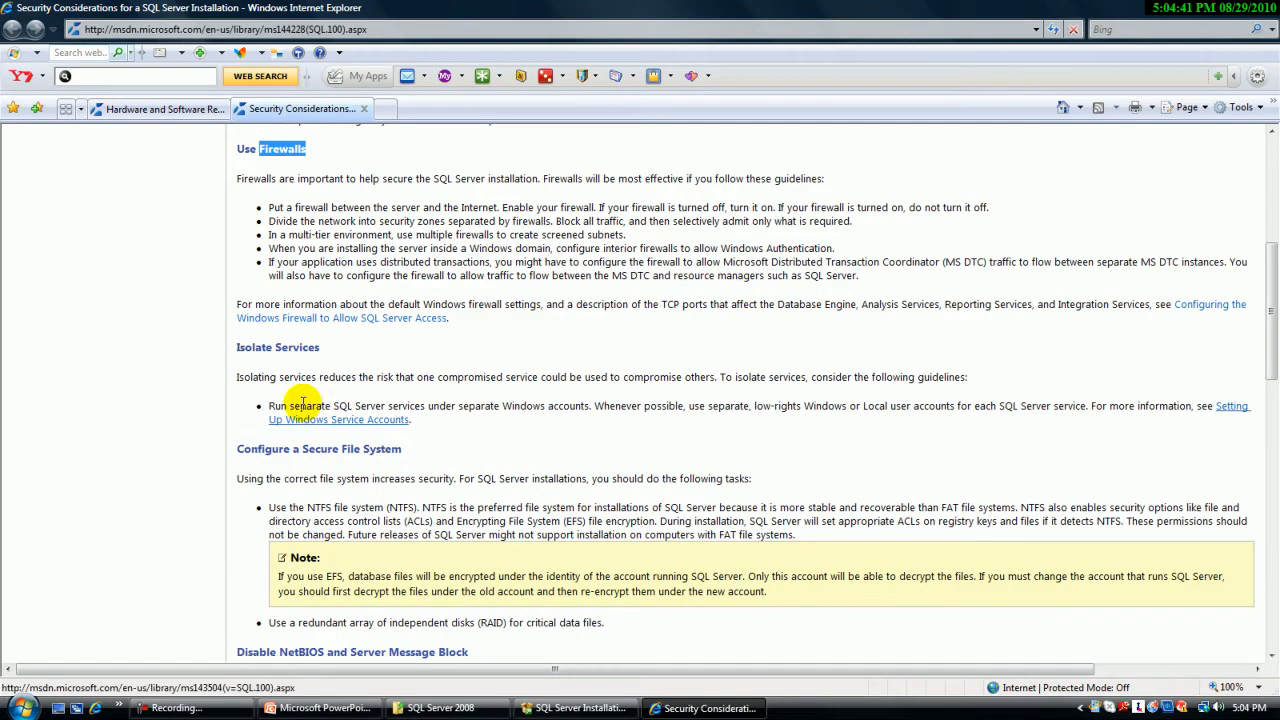
pyautogui.scroll(8, 491, 466)
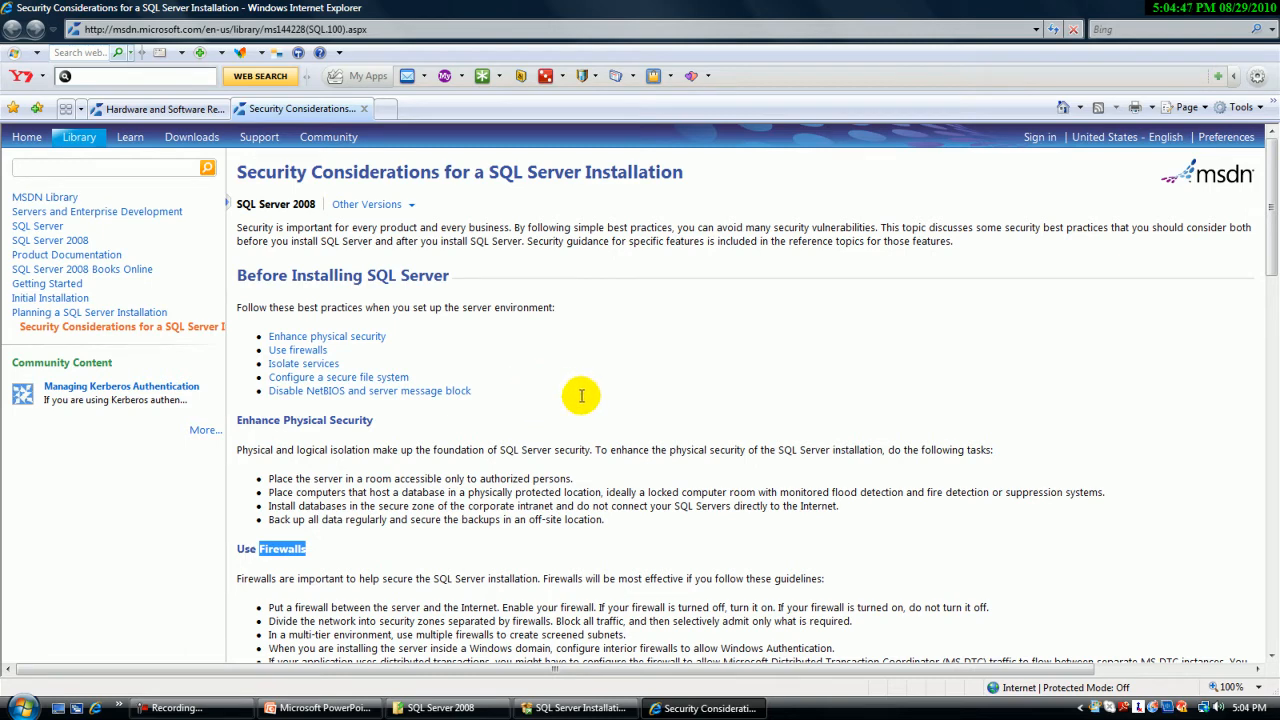
# Step: Run the System Configuration Checker from the Installation Center, bring its Setup Support Rules window into view, and accept the results
pyautogui.click(576, 708)
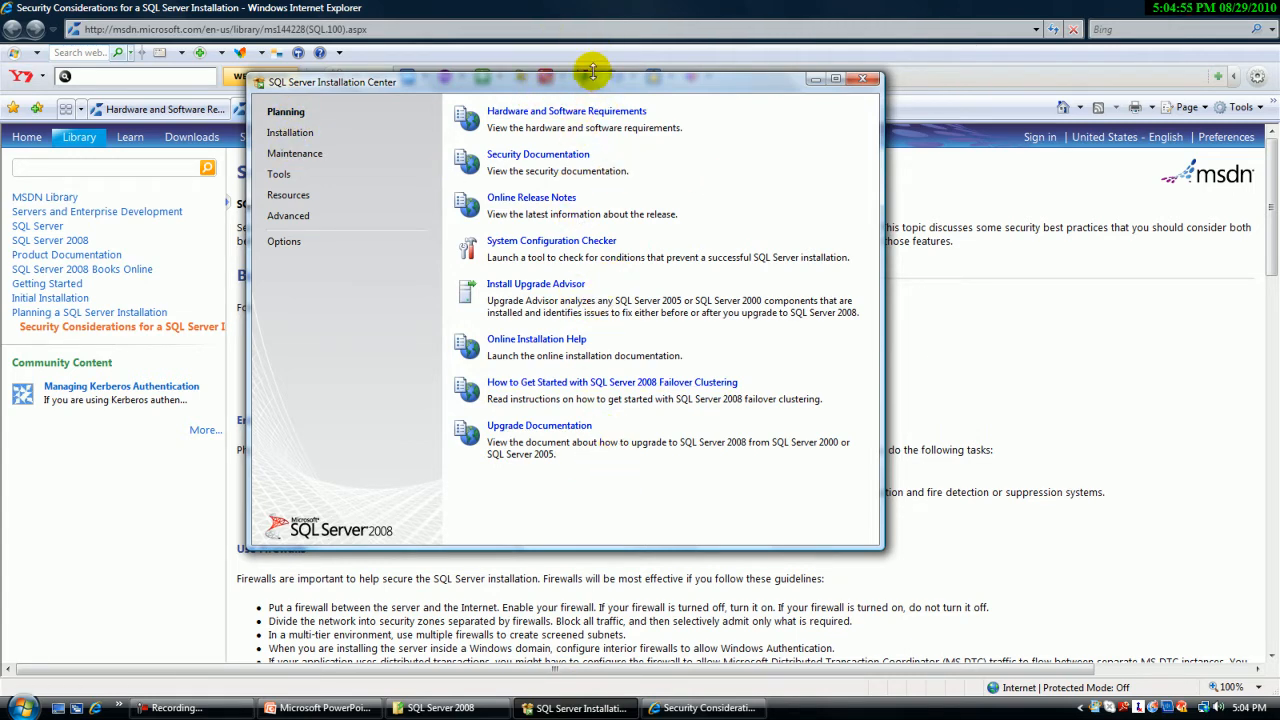
pyautogui.click(568, 242)
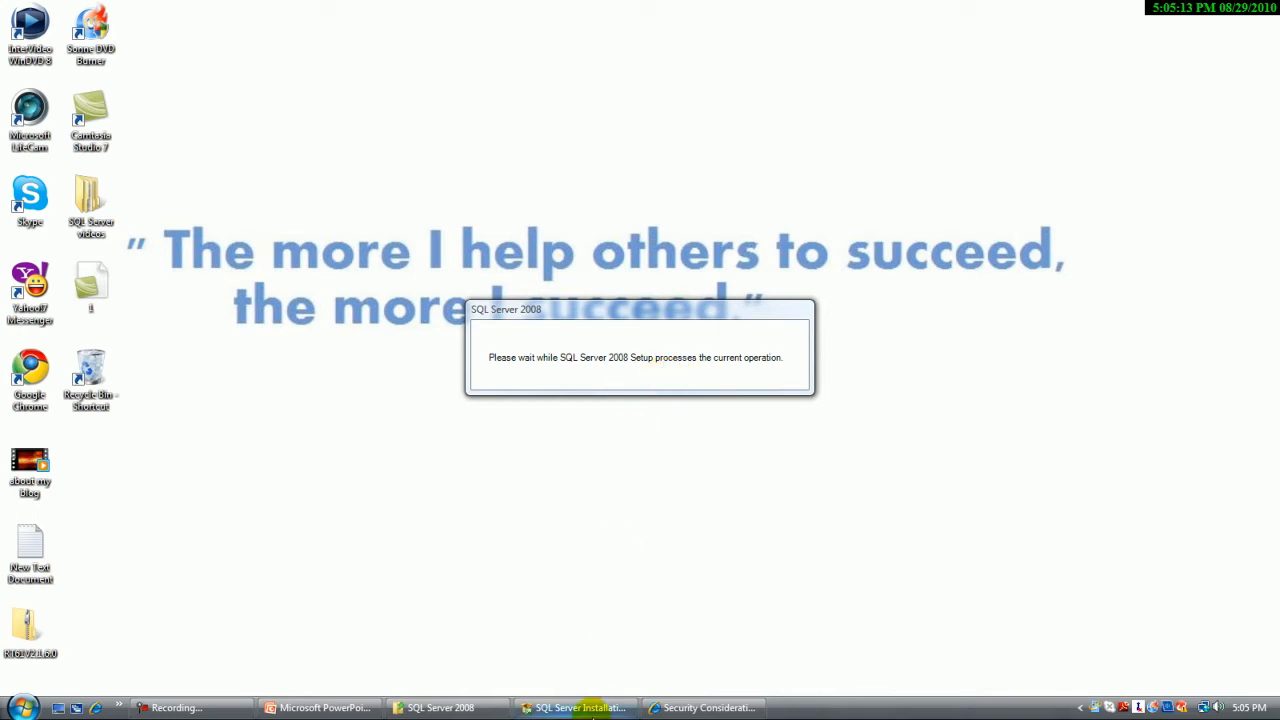
pyautogui.click(584, 707)
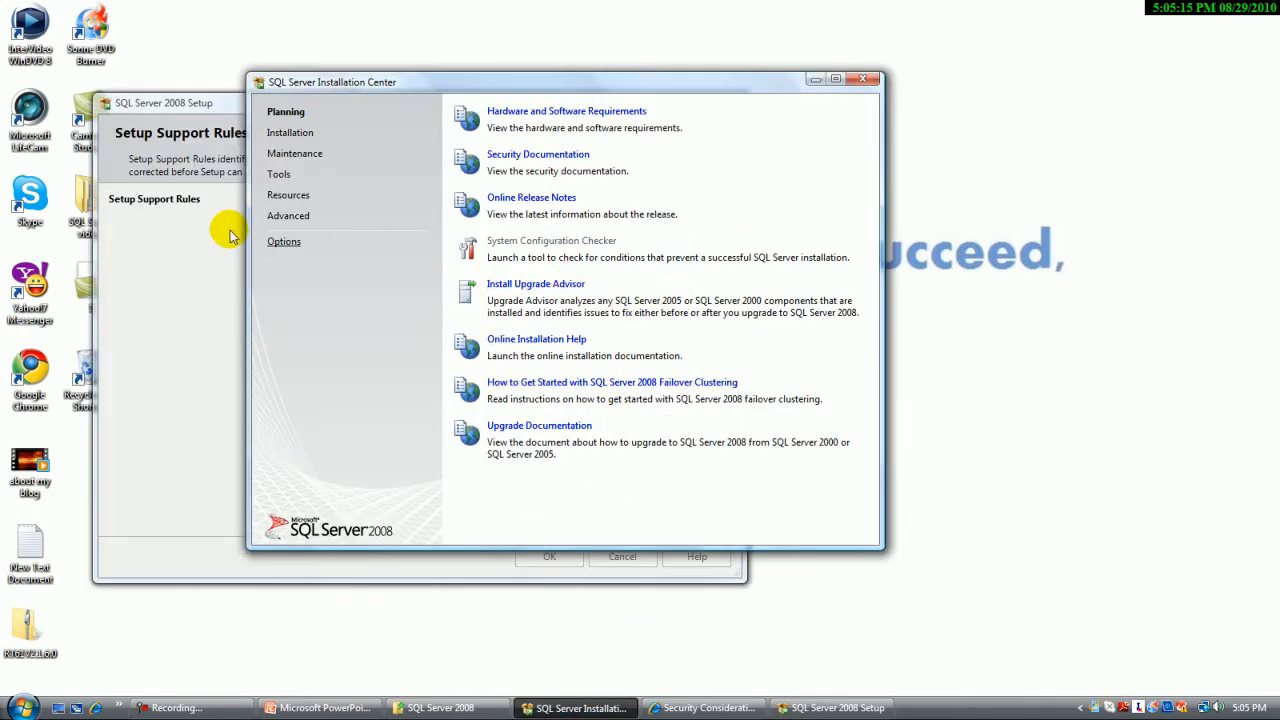
pyautogui.click(206, 104)
pyautogui.moveTo(210, 104); pyautogui.dragTo(791, 106)
pyautogui.moveTo(506, 92); pyautogui.dragTo(230, 90)
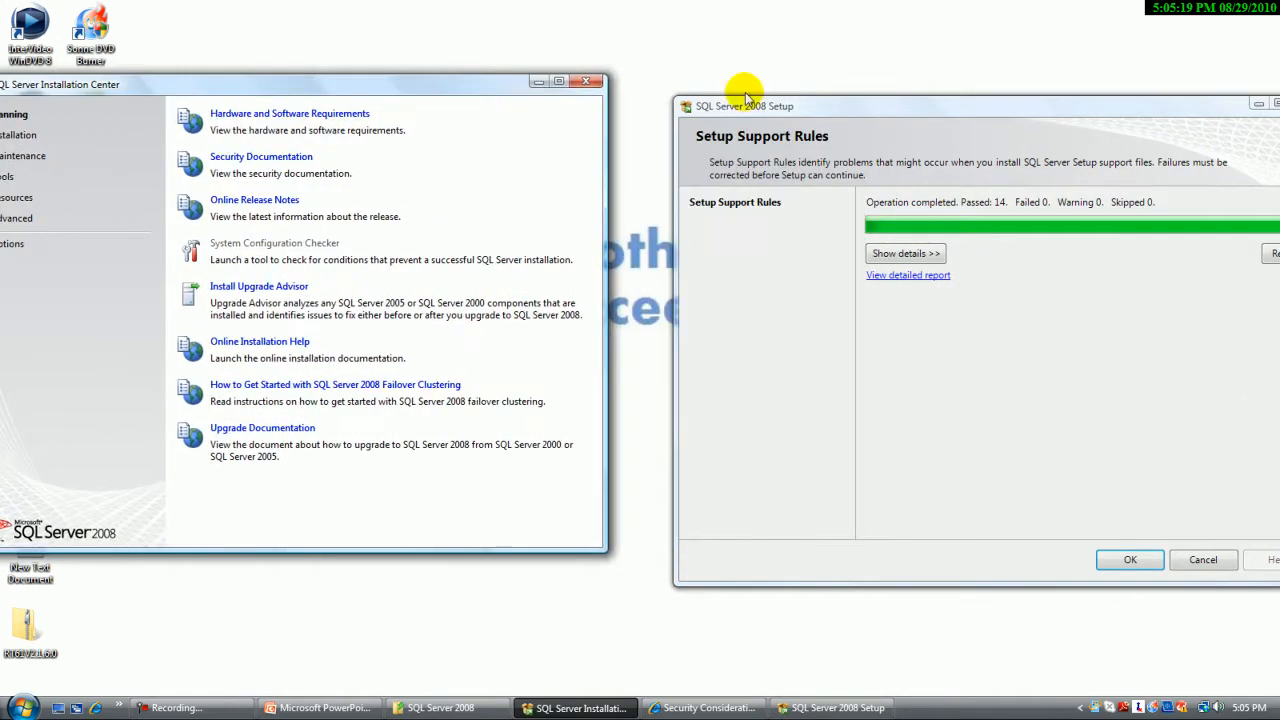
pyautogui.click(921, 99)
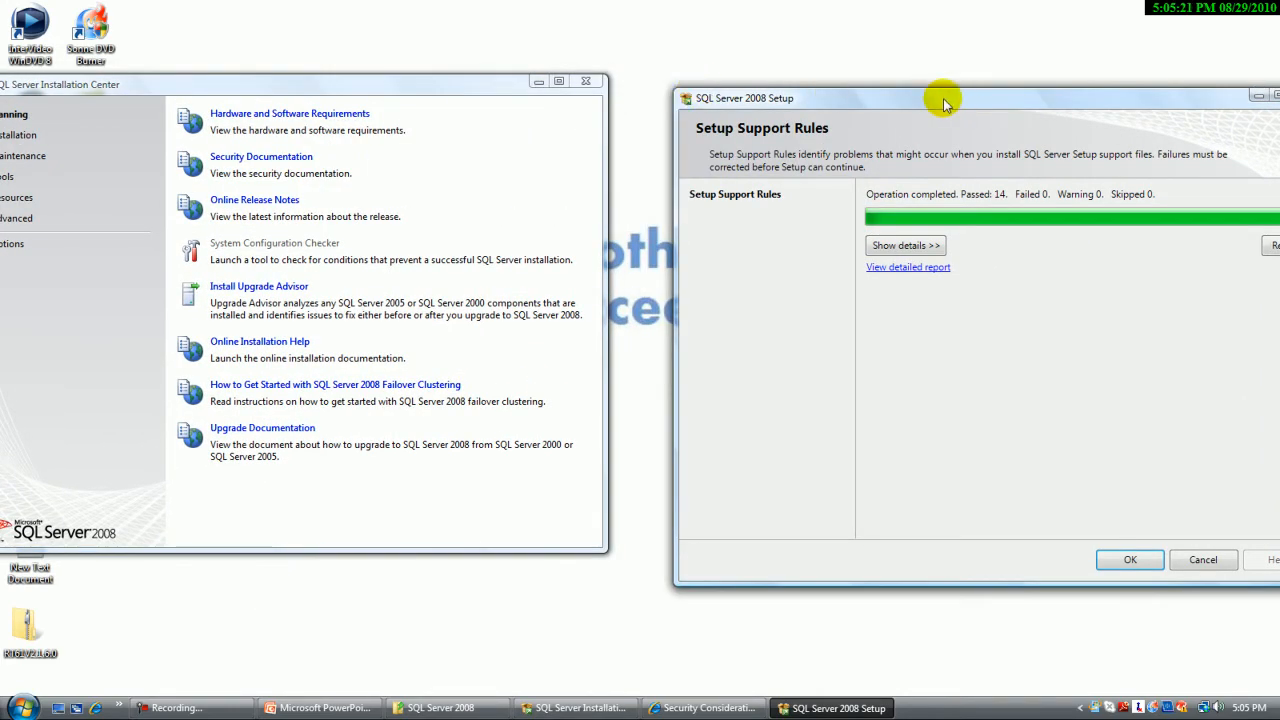
pyautogui.moveTo(956, 99); pyautogui.dragTo(694, 95)
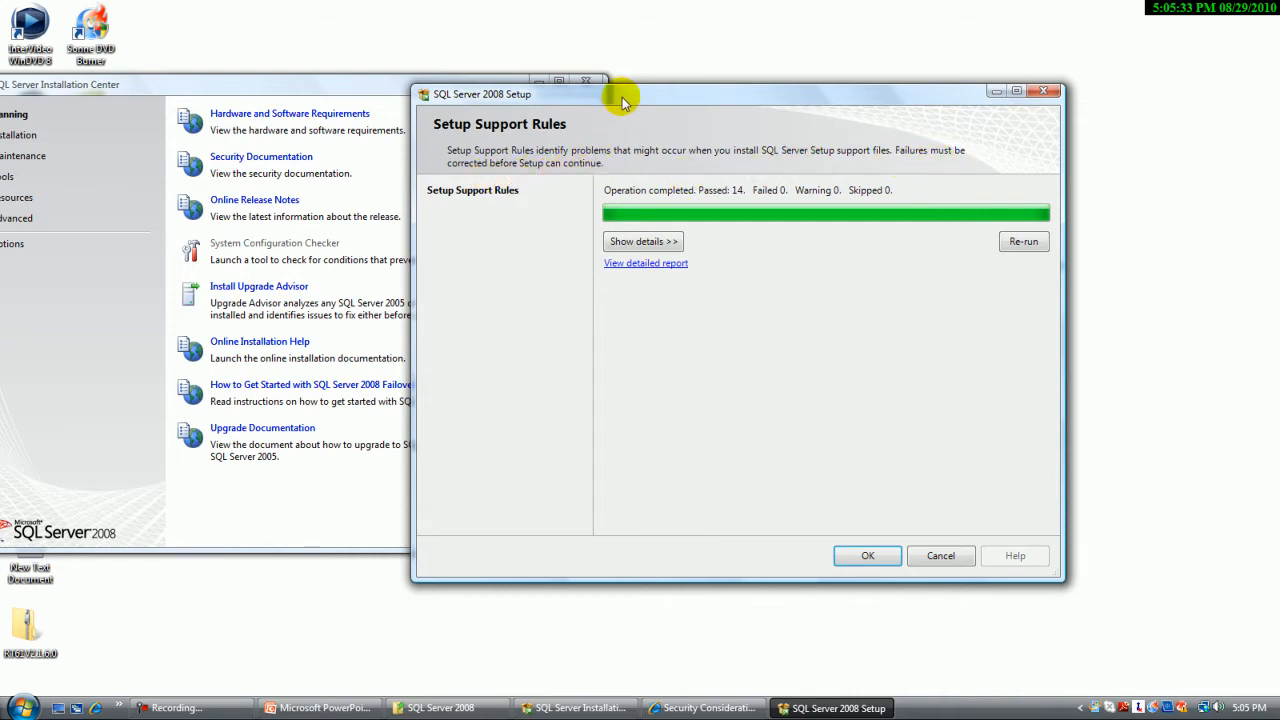
pyautogui.moveTo(626, 88); pyautogui.dragTo(727, 85)
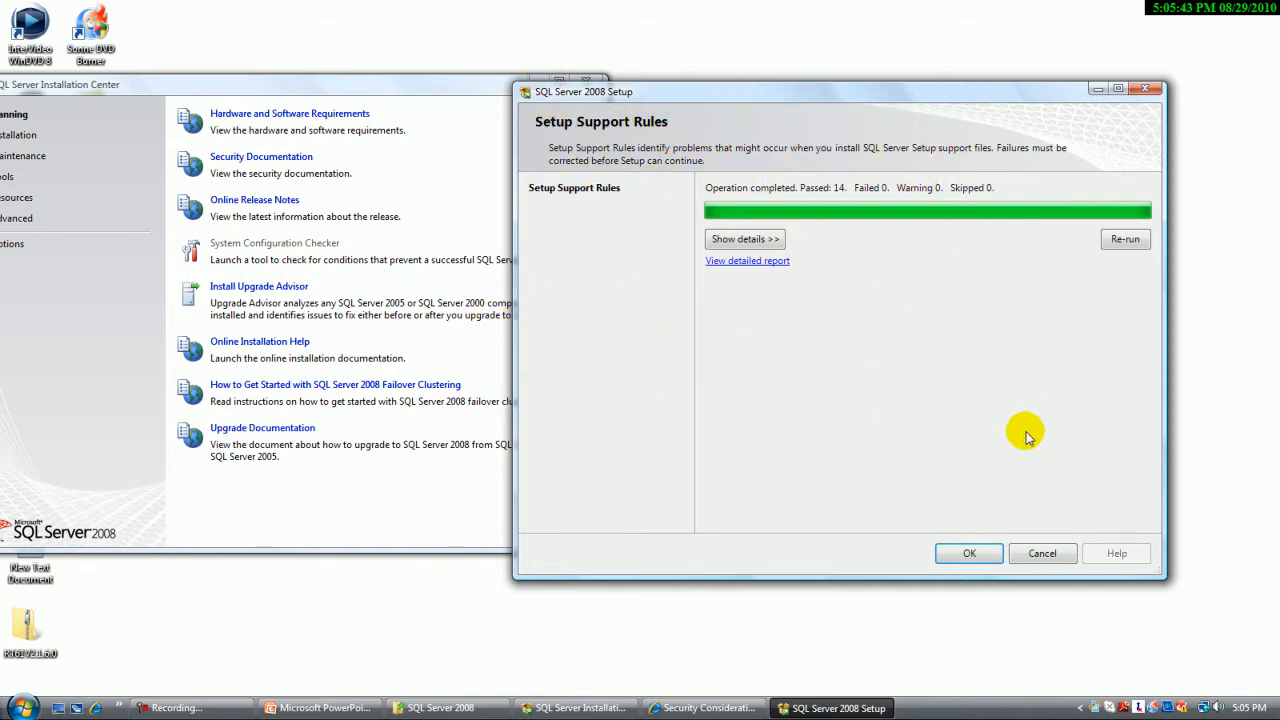
pyautogui.click(980, 556)
# Step: Reposition the Installation Center window fully on screen and display its Installation options
pyautogui.moveTo(163, 82); pyautogui.dragTo(329, 60)
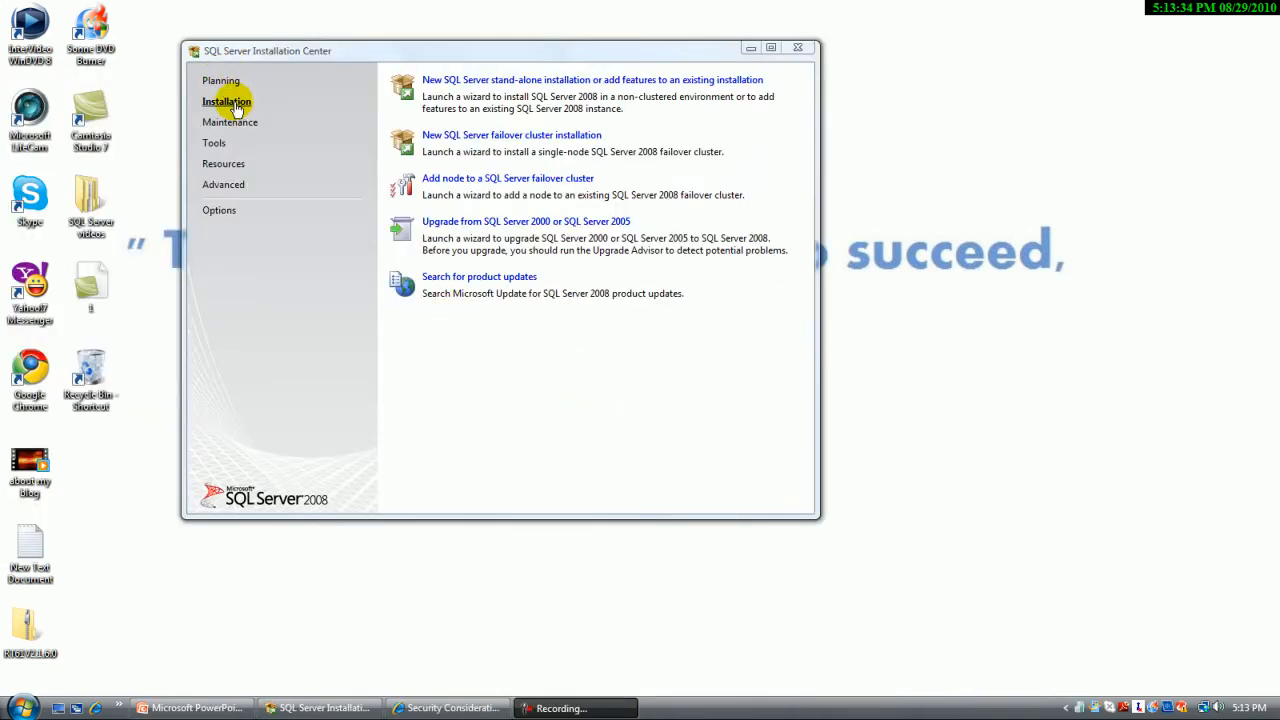
pyautogui.click(236, 109)
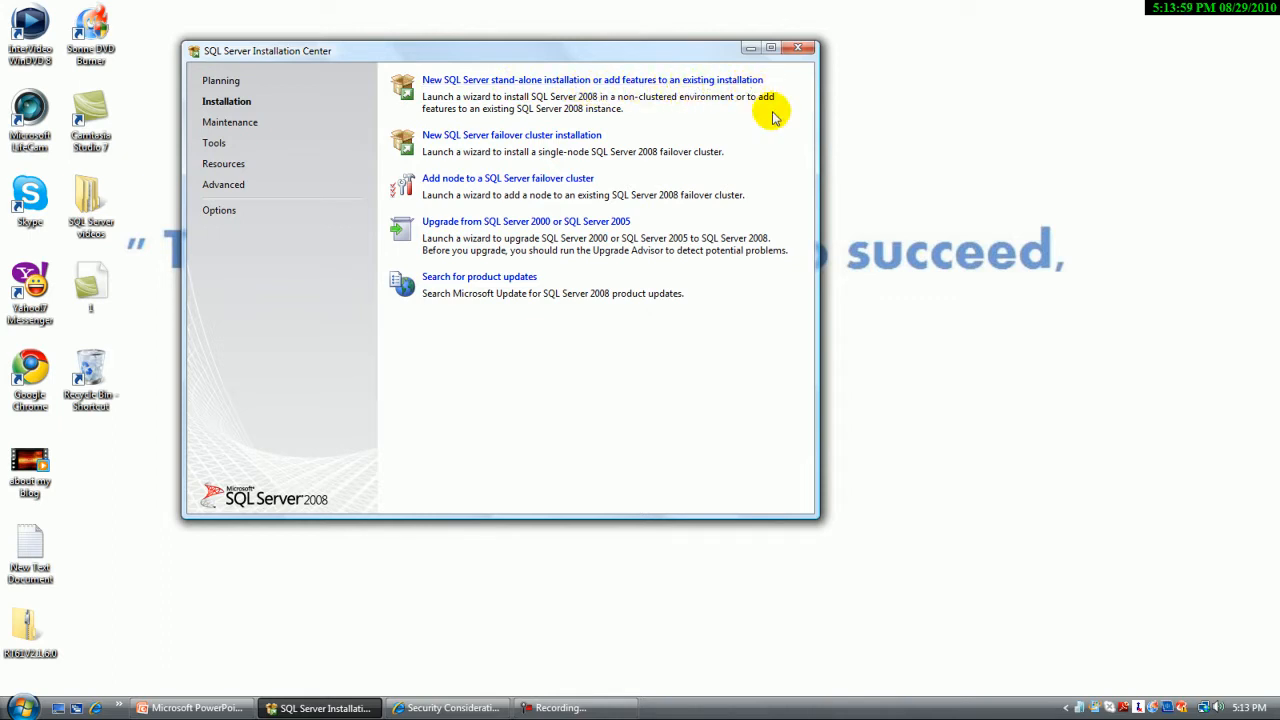
pyautogui.click(24, 708)
pyautogui.click(68, 655)
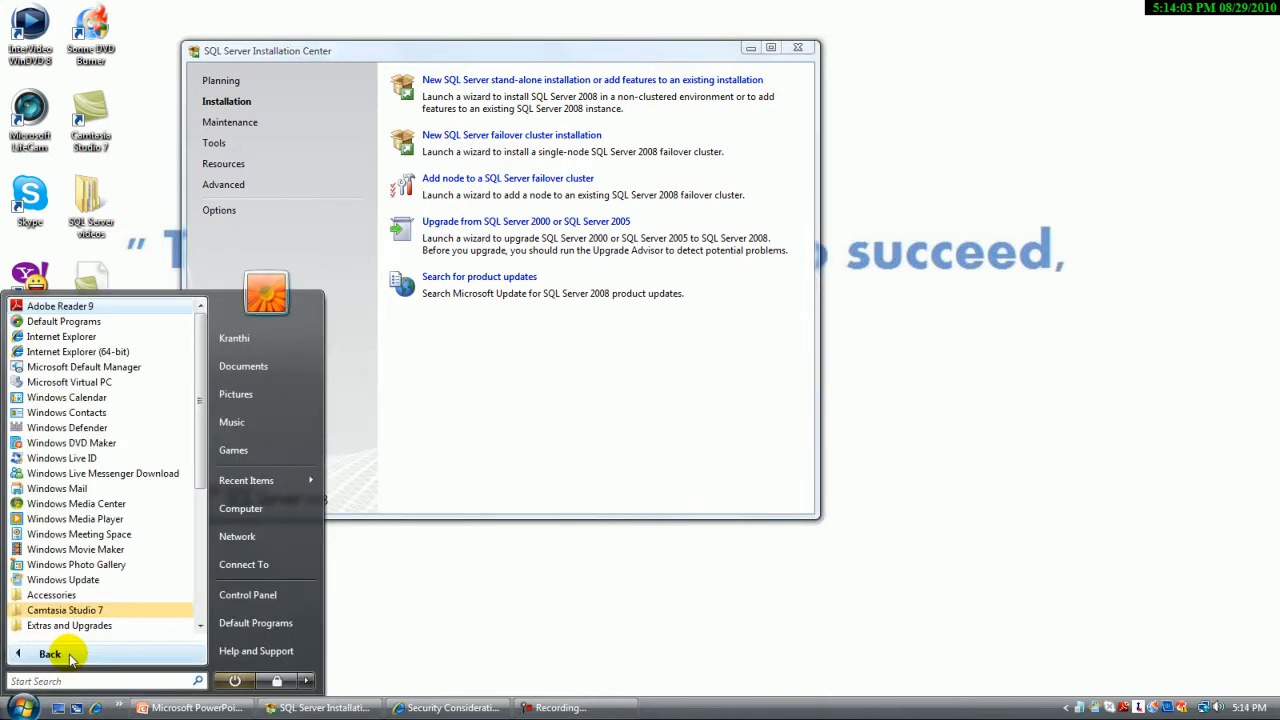
pyautogui.click(735, 145)
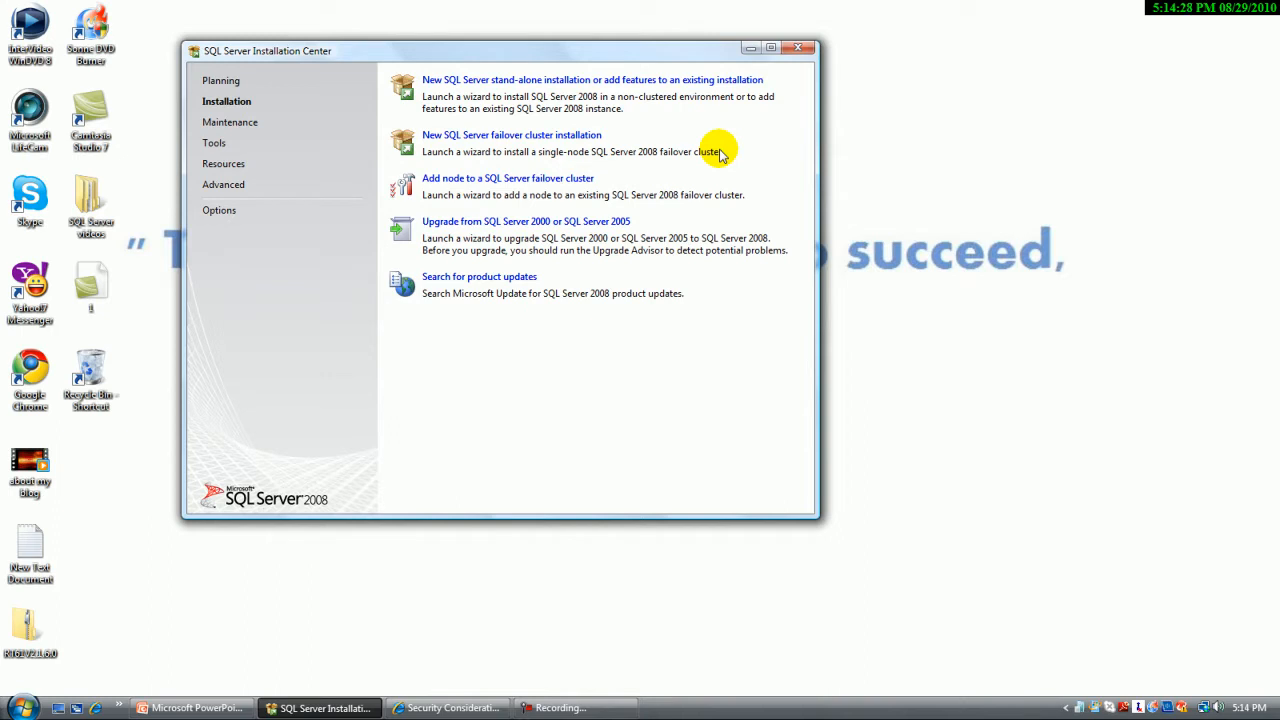
# Step: Start a new SQL Server stand-alone installation, minimize the Installation Center, and accept the Setup Support Rules to reach the product key page
pyautogui.click(645, 80)
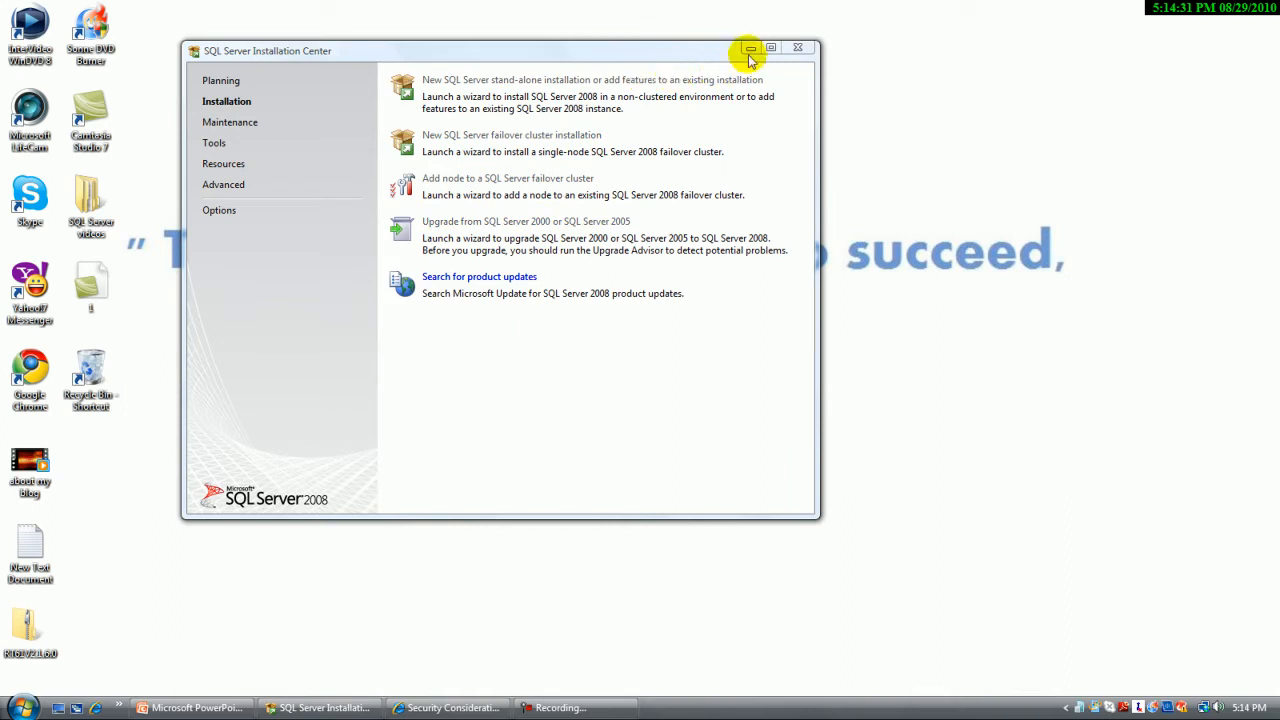
pyautogui.click(750, 49)
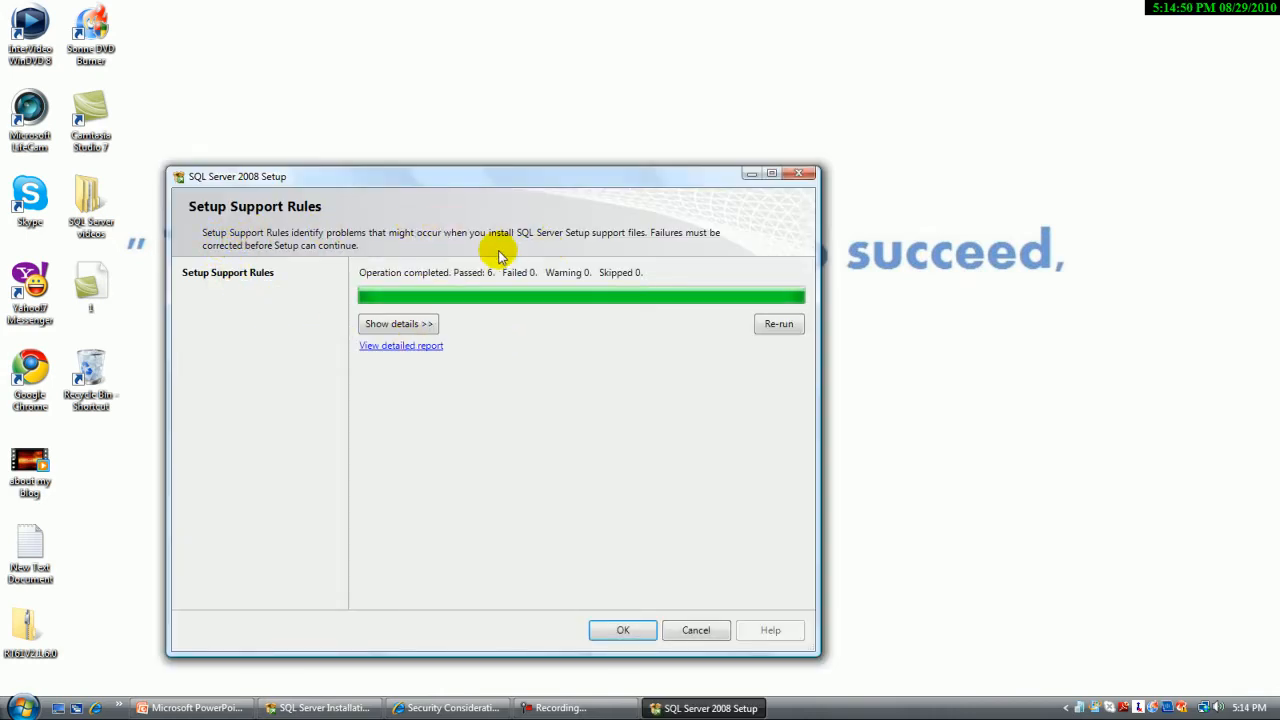
pyautogui.moveTo(534, 177); pyautogui.dragTo(540, 123)
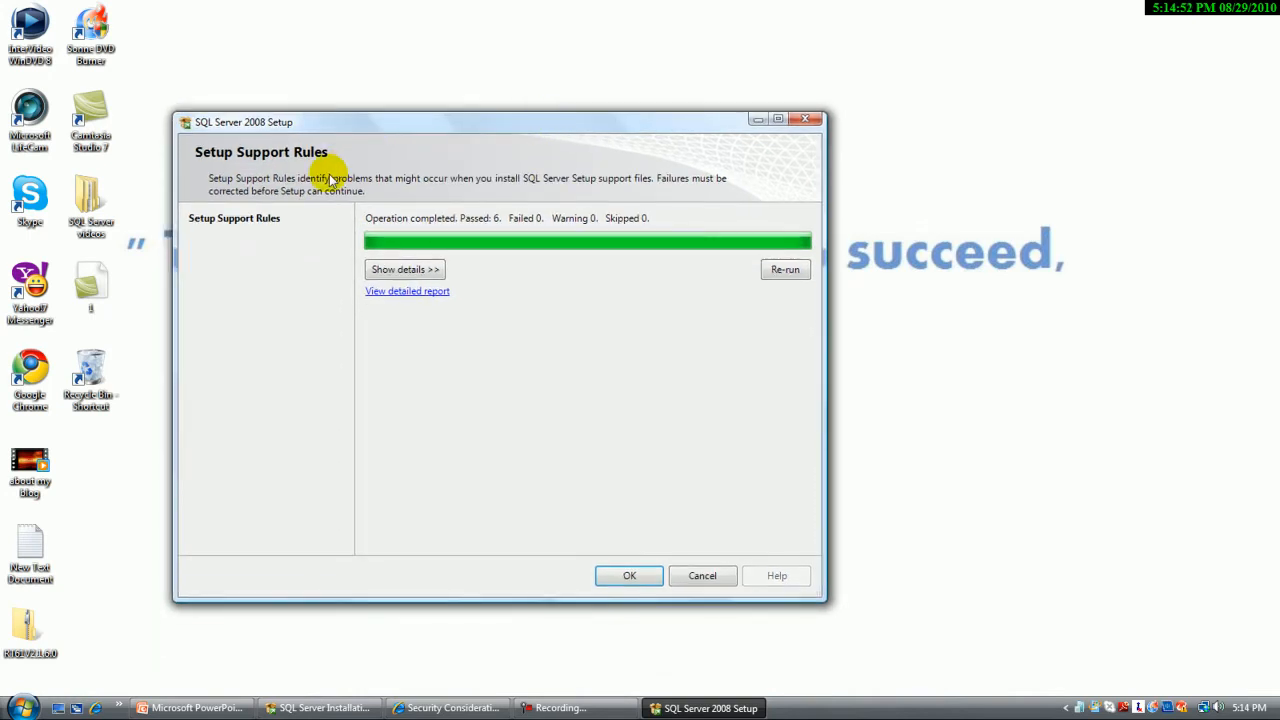
pyautogui.click(641, 582)
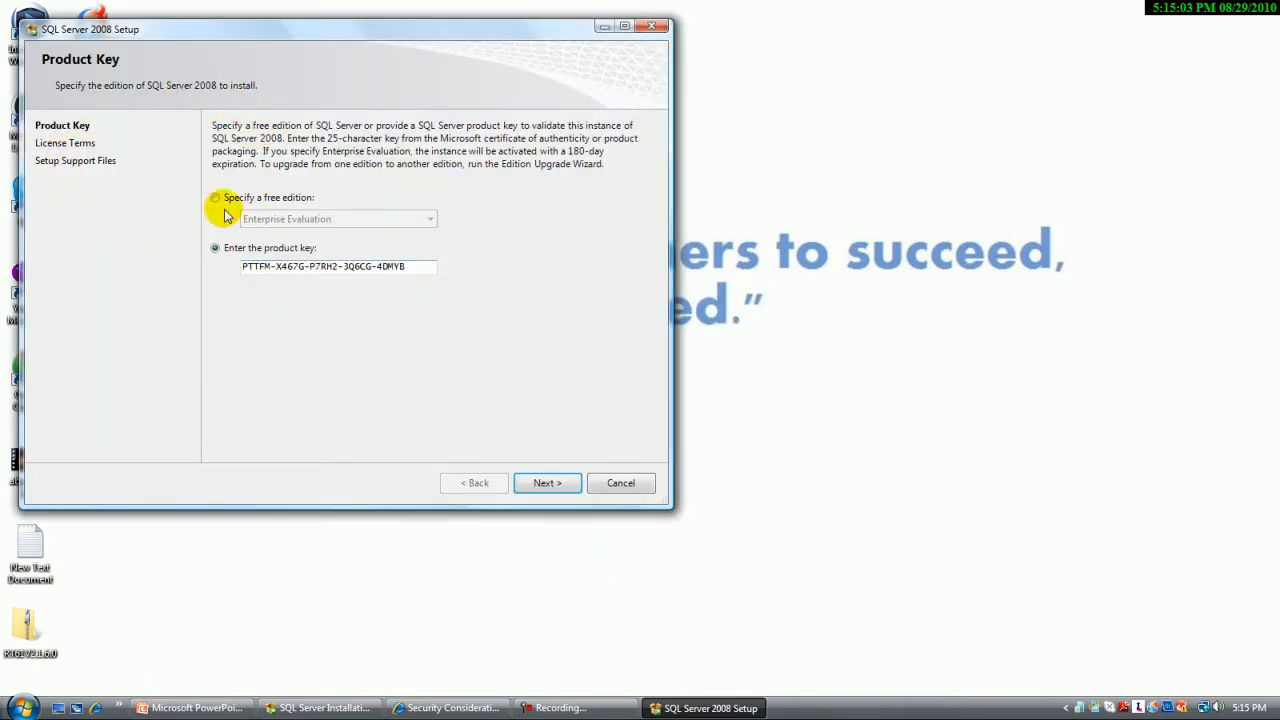
# Step: Choose the free Enterprise Evaluation edition and accept the license terms
pyautogui.click(216, 199)
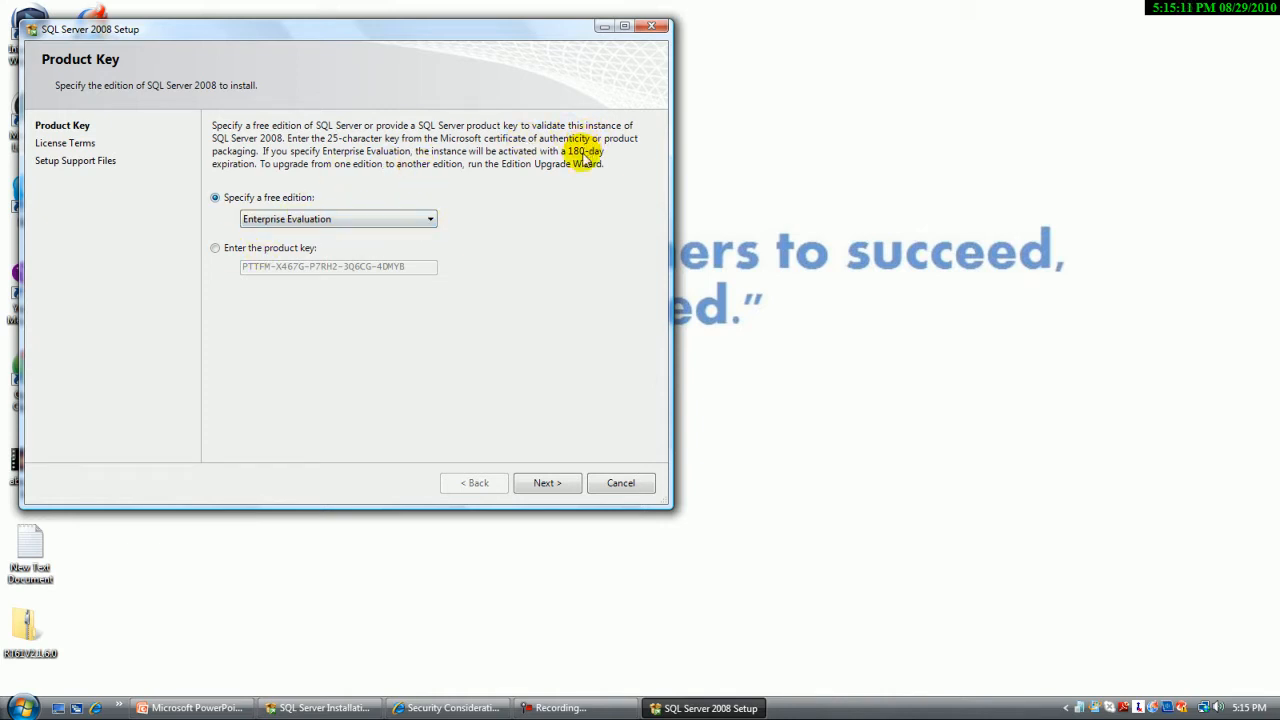
pyautogui.click(550, 482)
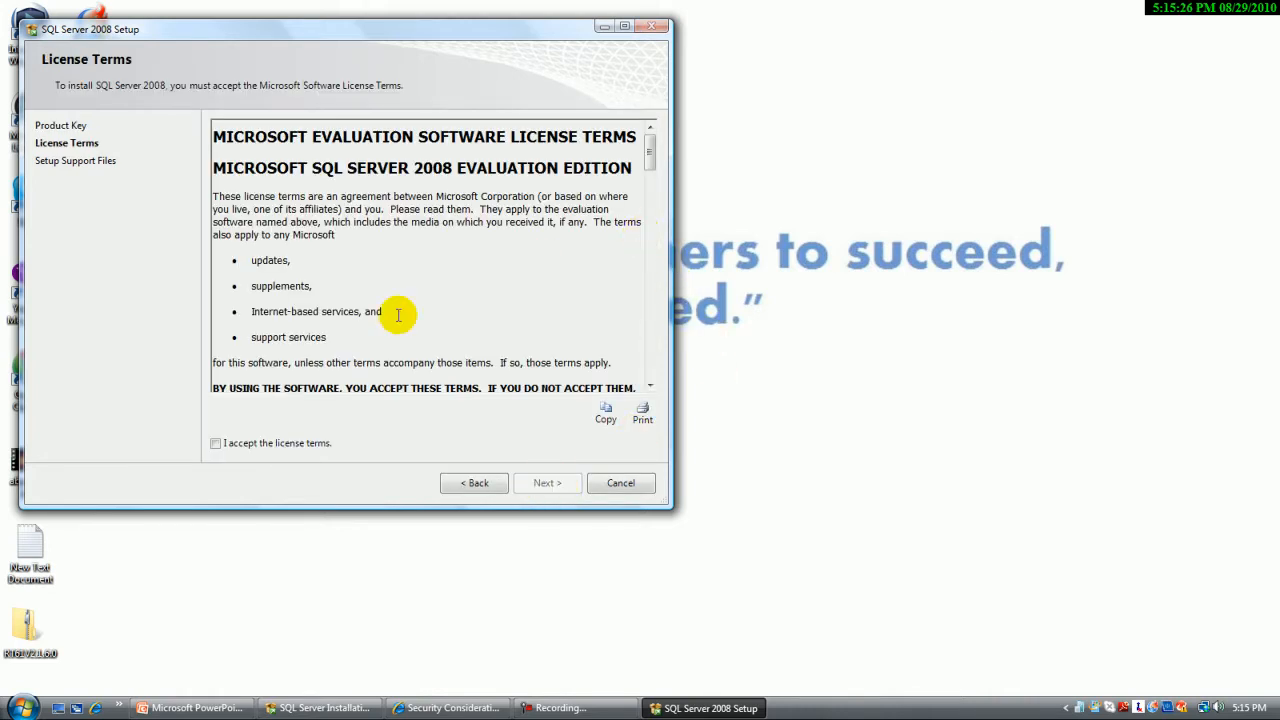
pyautogui.click(238, 446)
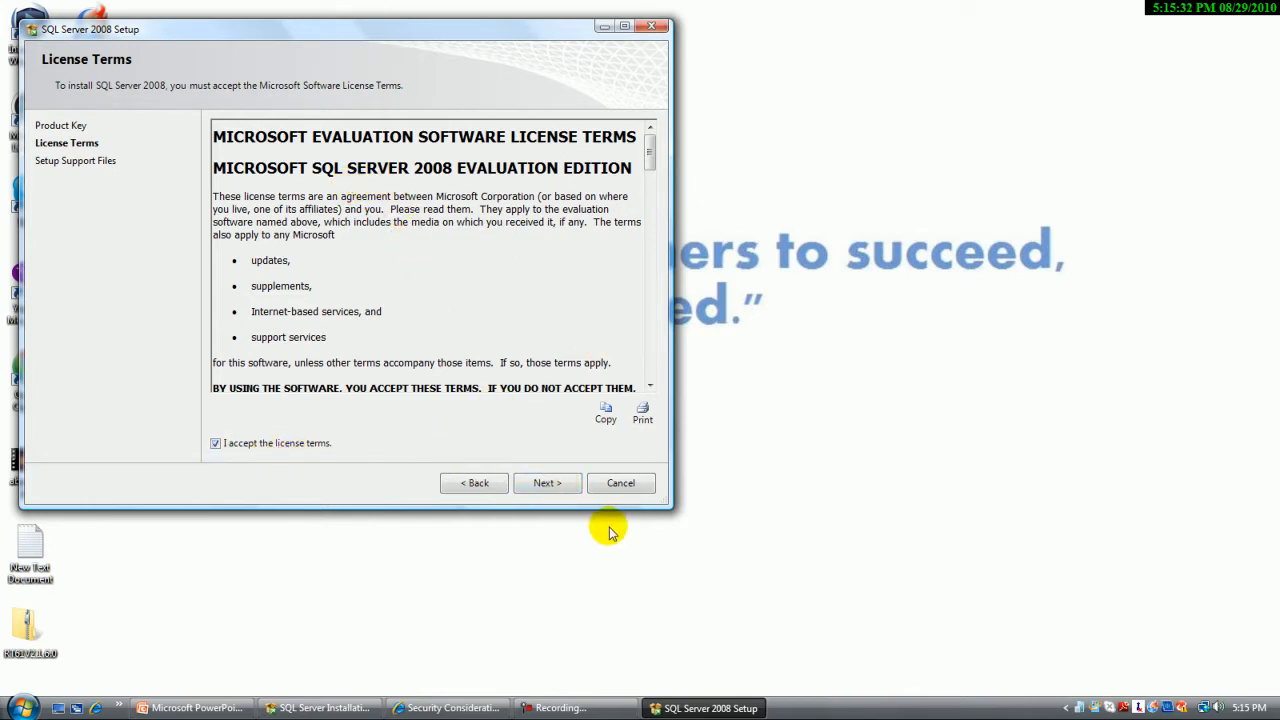
pyautogui.click(553, 483)
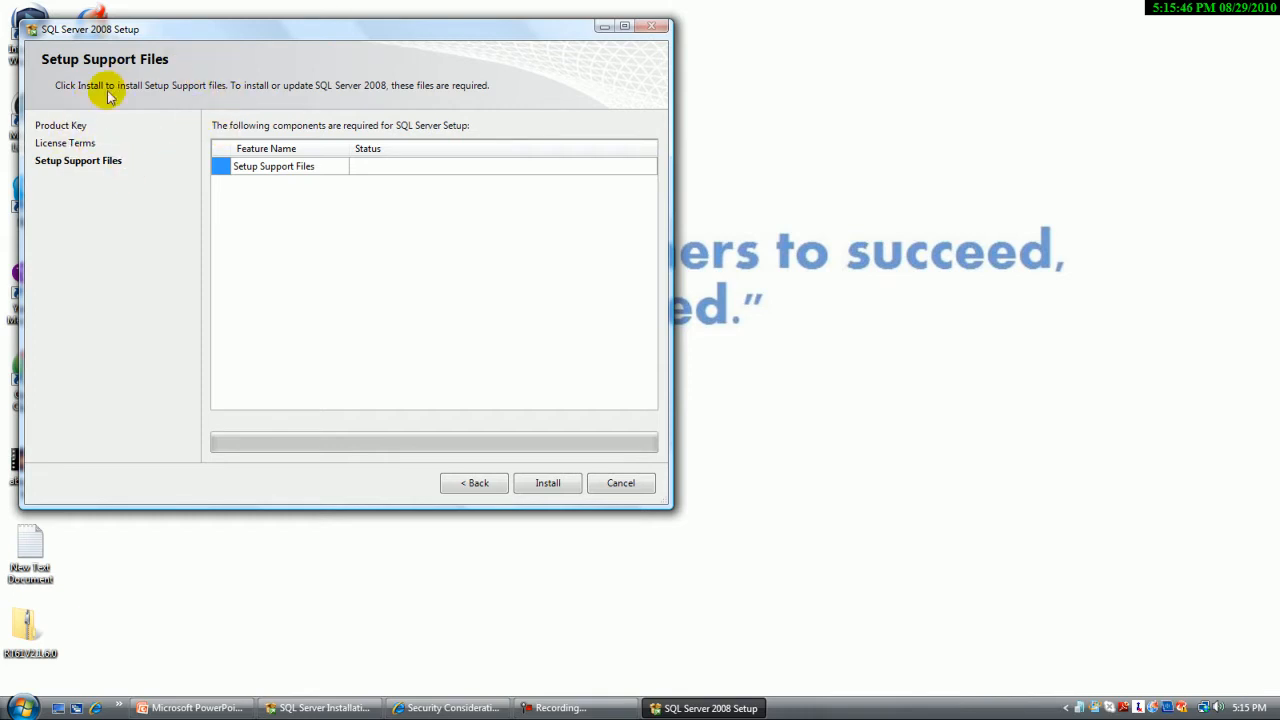
# Step: Install the setup support files and review the Windows Firewall rule result in the enlarged Setup Support Rules window
pyautogui.click(547, 490)
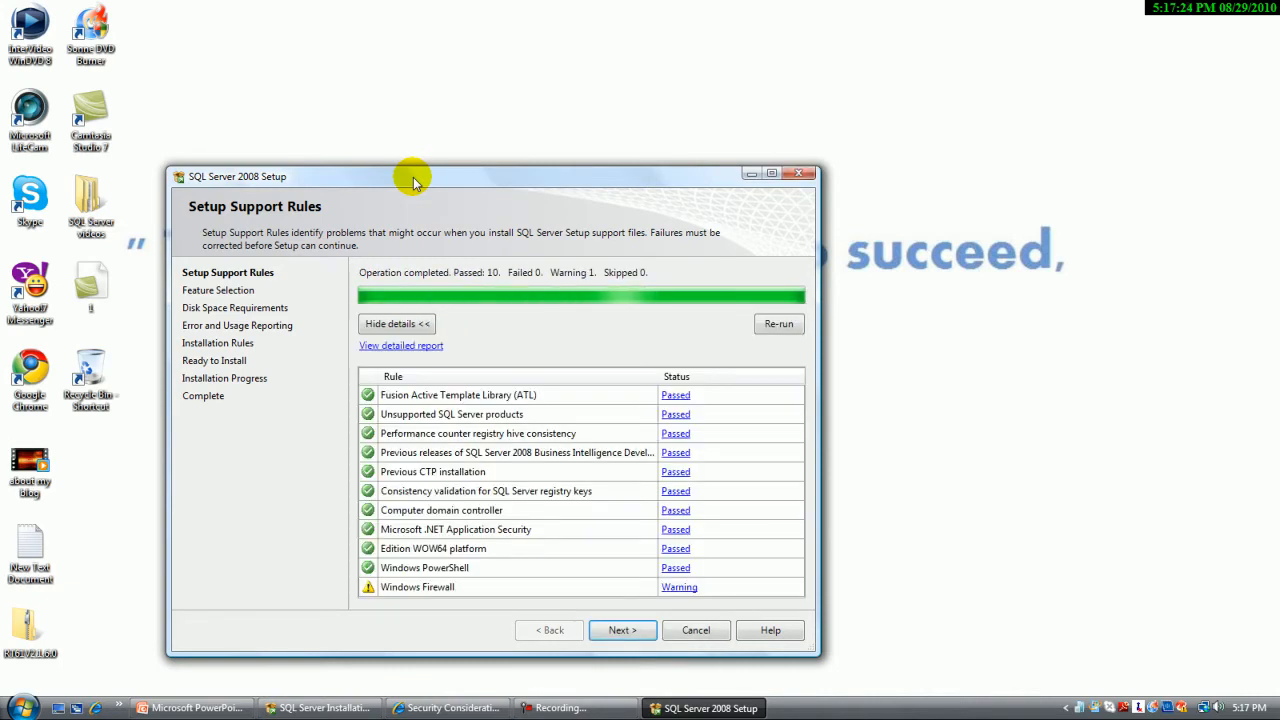
pyautogui.moveTo(554, 177); pyautogui.dragTo(580, 62)
pyautogui.moveTo(841, 537); pyautogui.dragTo(1022, 671)
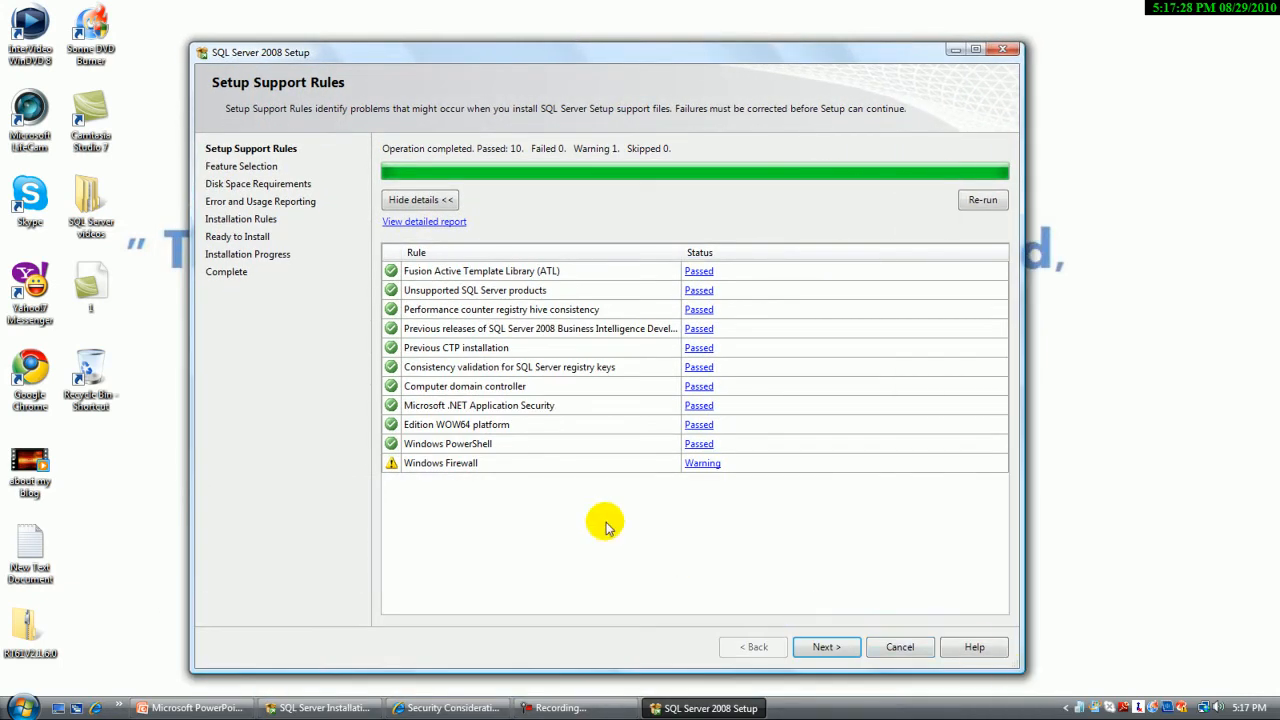
pyautogui.click(702, 463)
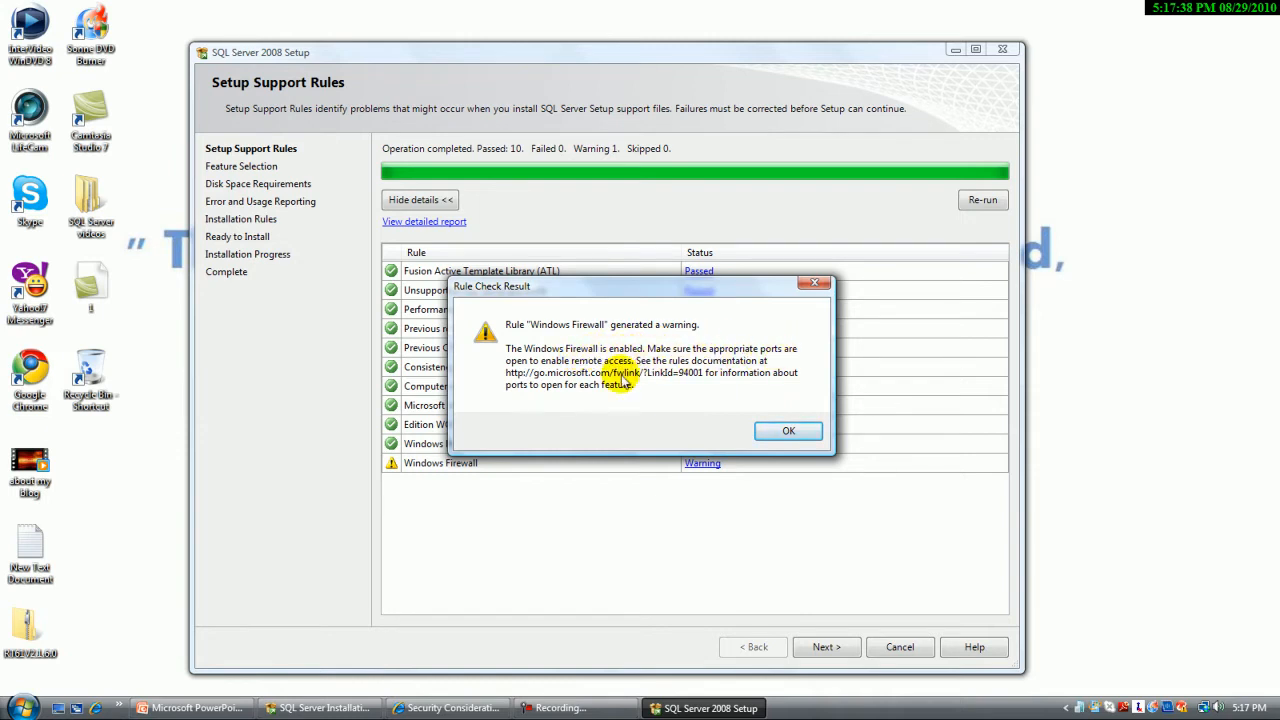
pyautogui.click(788, 430)
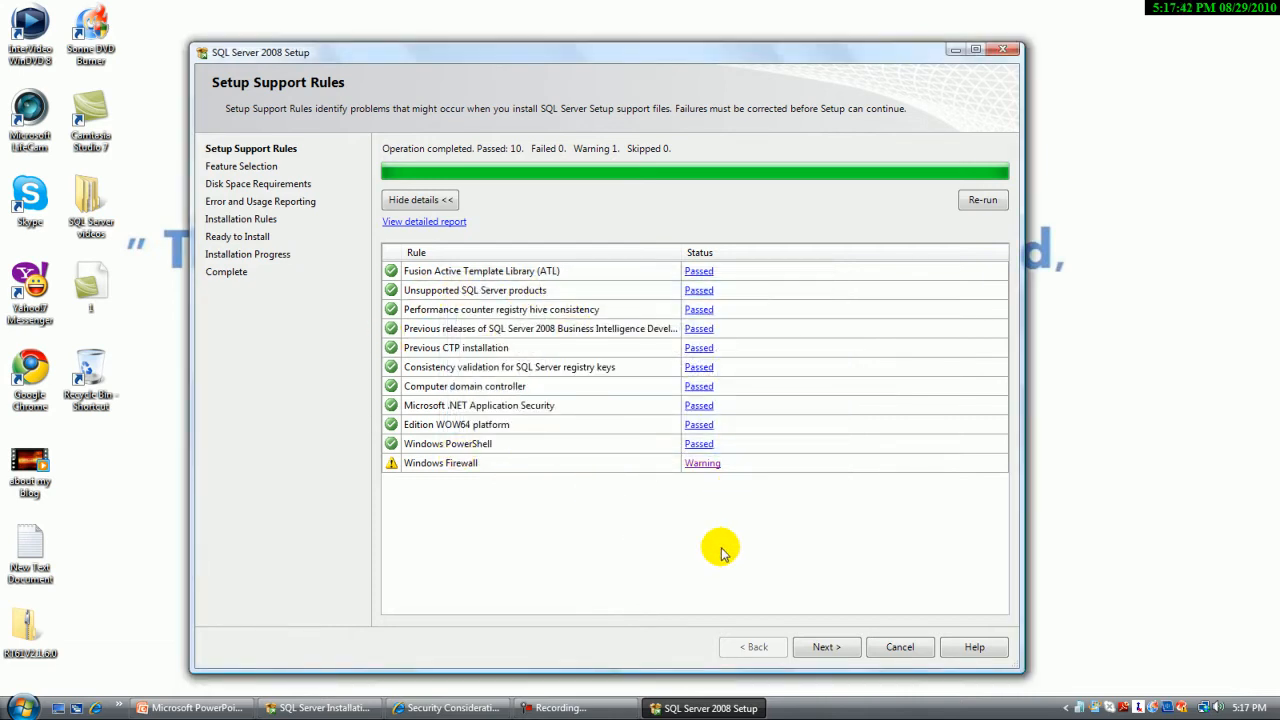
# Step: Accept the Setup Support Rules and select all features for installation
pyautogui.click(840, 650)
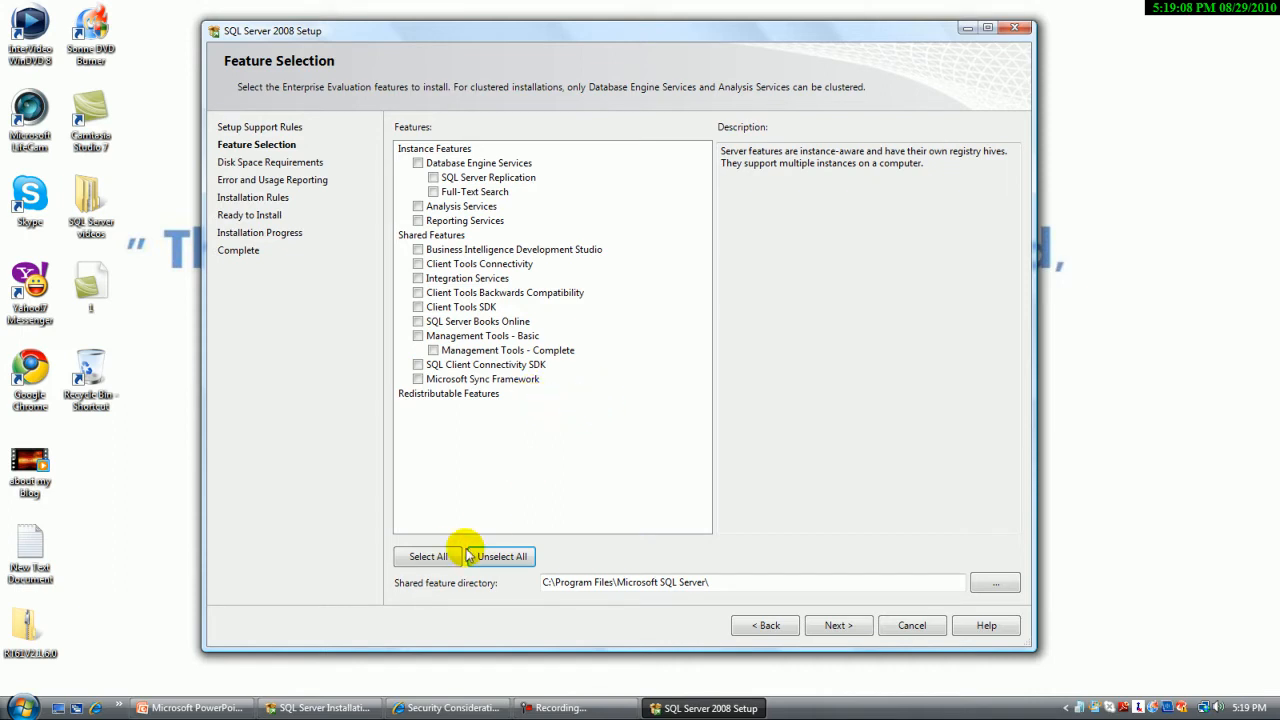
pyautogui.click(432, 556)
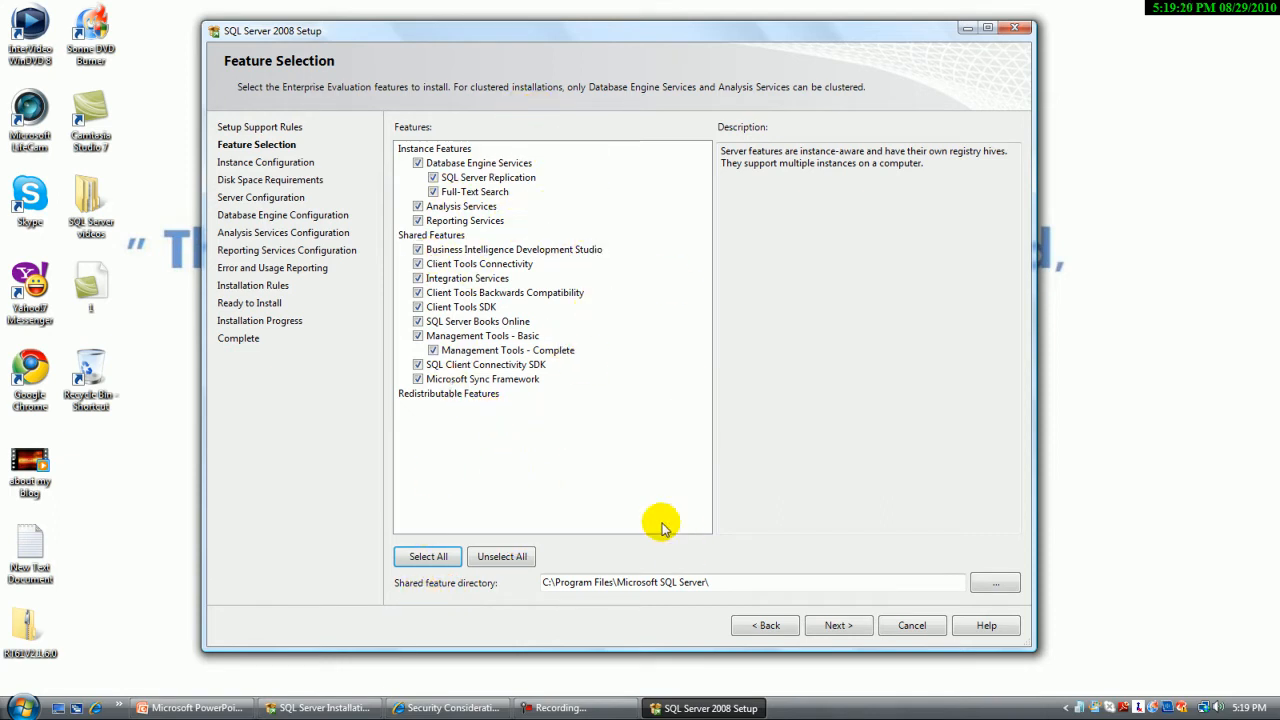
# Step: Check the shared feature directory path and inspect the C:\Program Files\Microsoft SQL Server folder in Windows Explorer, then close it
pyautogui.moveTo(548, 585); pyautogui.dragTo(703, 589)
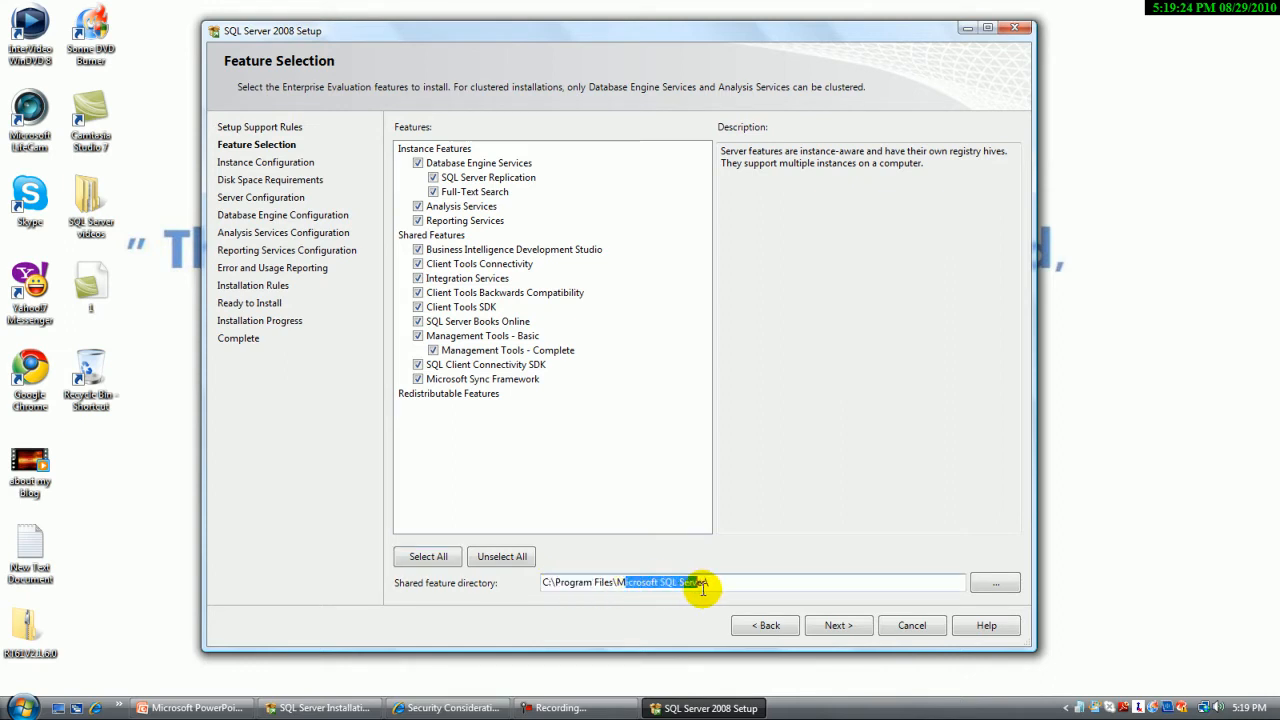
pyautogui.click(22, 708)
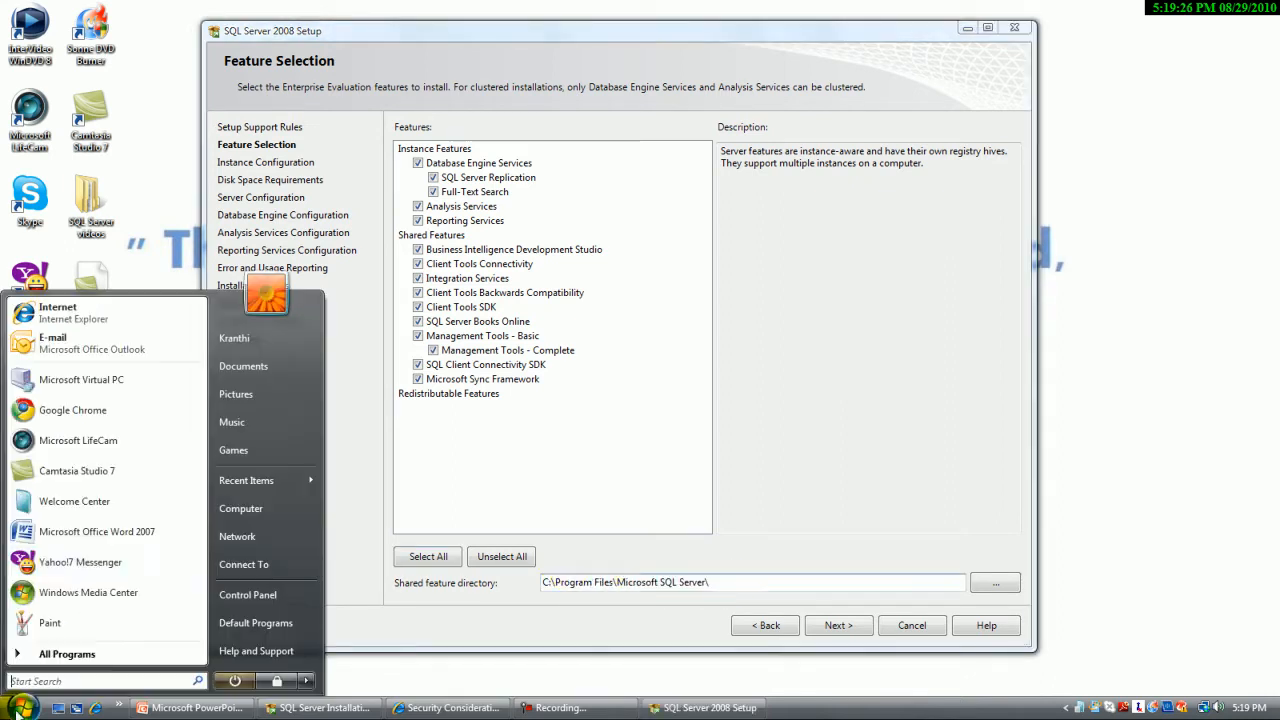
pyautogui.click(245, 508)
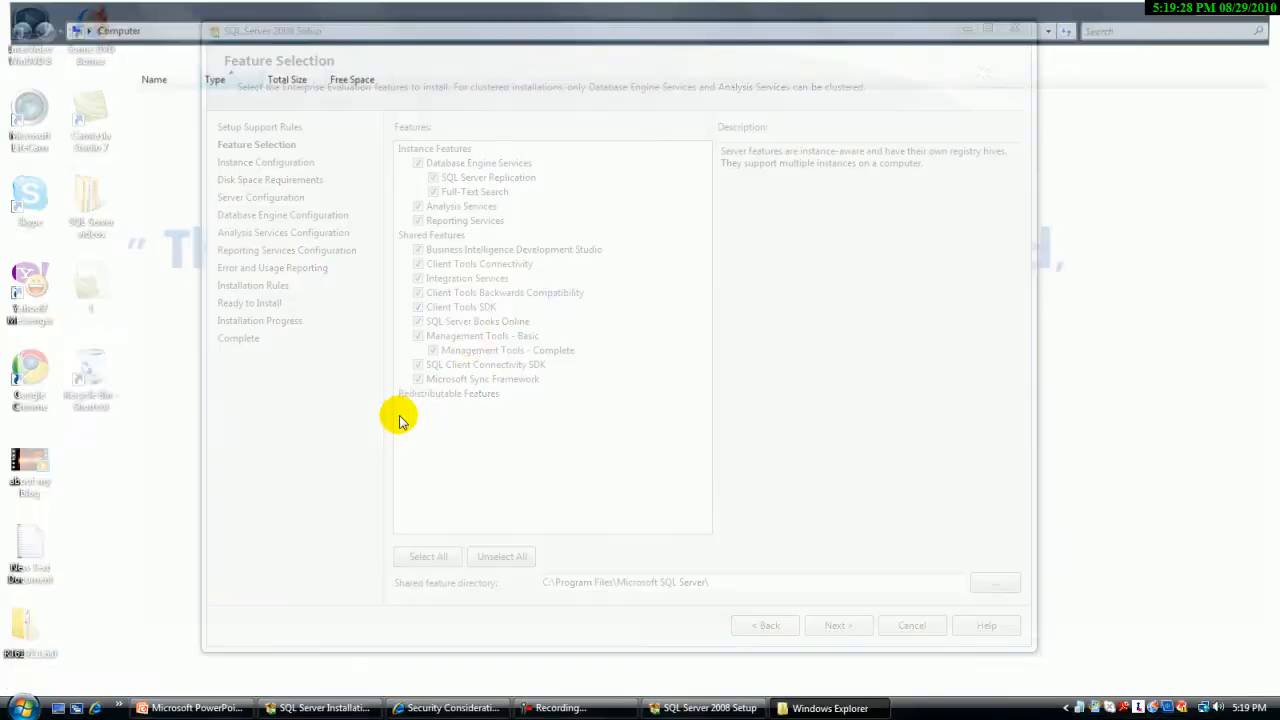
pyautogui.doubleClick(195, 126)
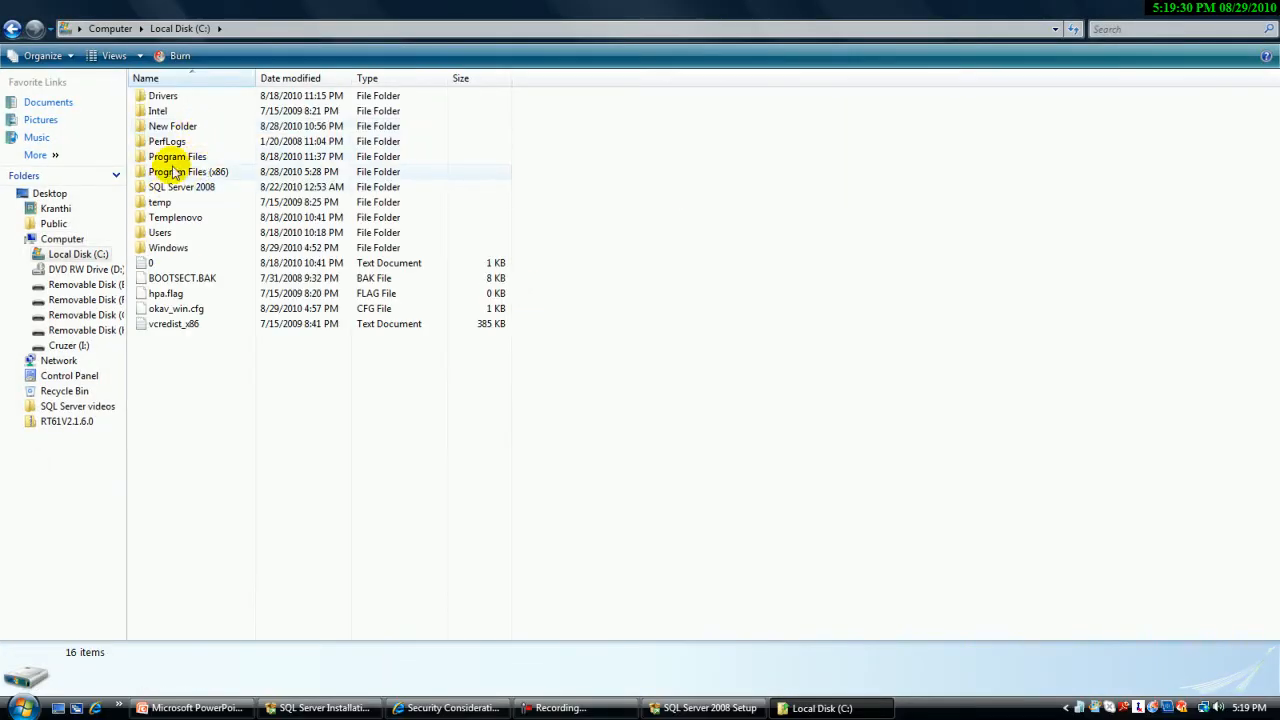
pyautogui.doubleClick(170, 158)
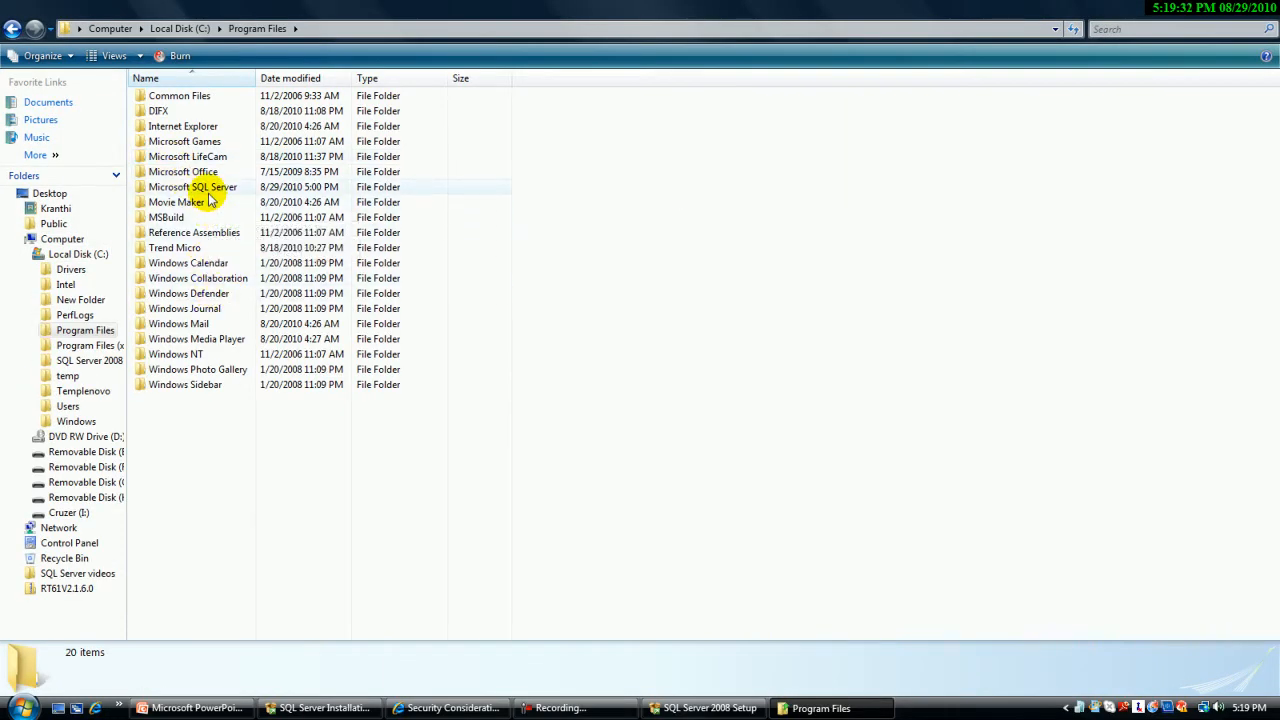
pyautogui.doubleClick(192, 187)
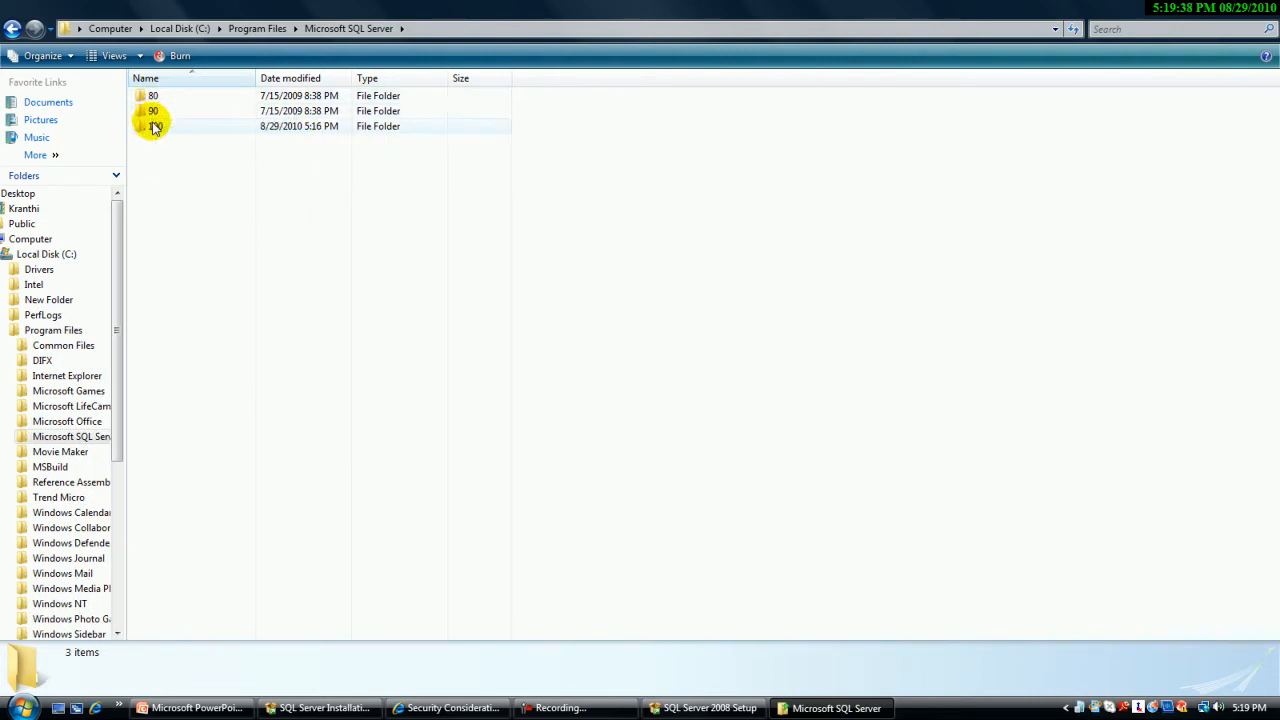
pyautogui.click(1264, 12)
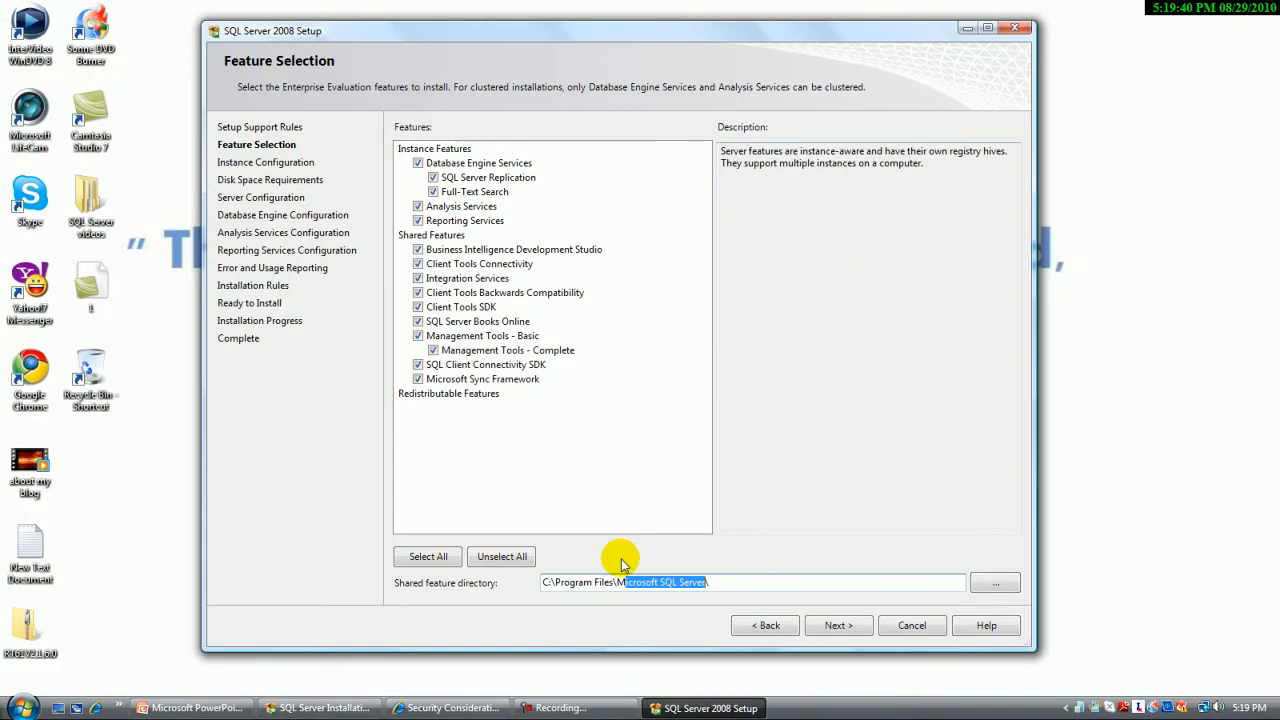
# Step: Accept the feature selection and try a custom name for the named instance
pyautogui.click(843, 631)
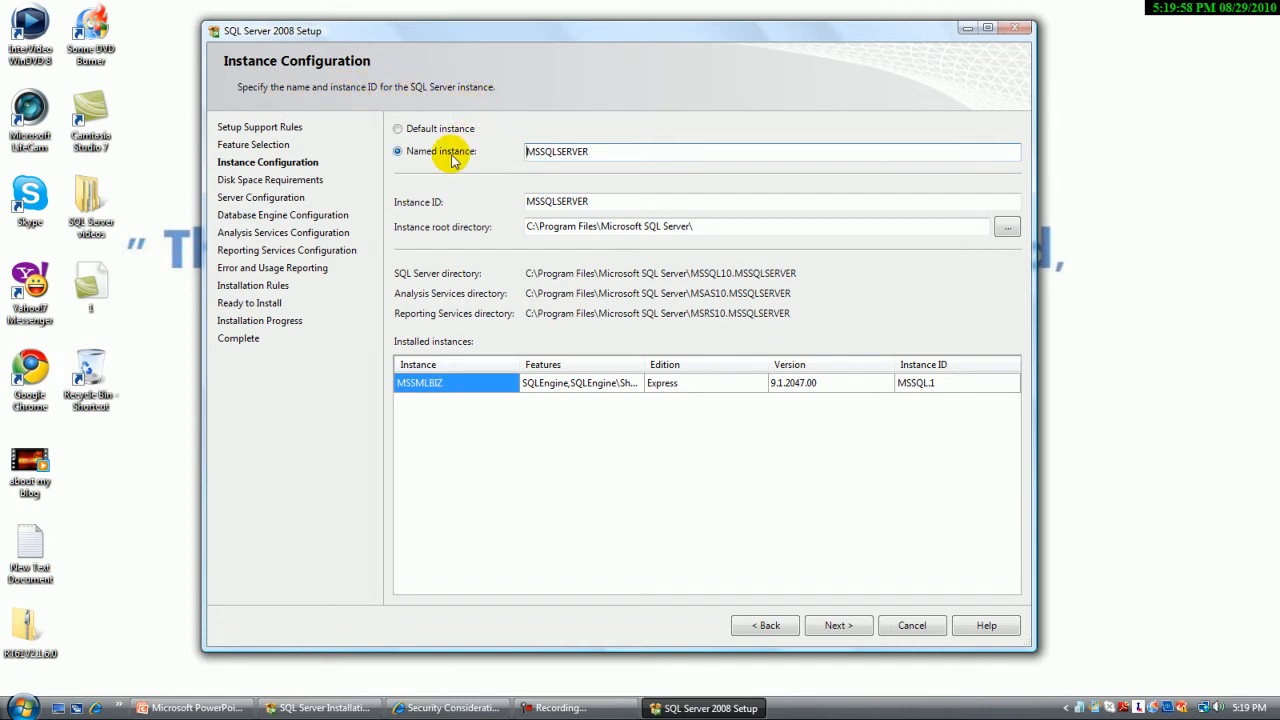
pyautogui.moveTo(595, 152); pyautogui.dragTo(520, 152)
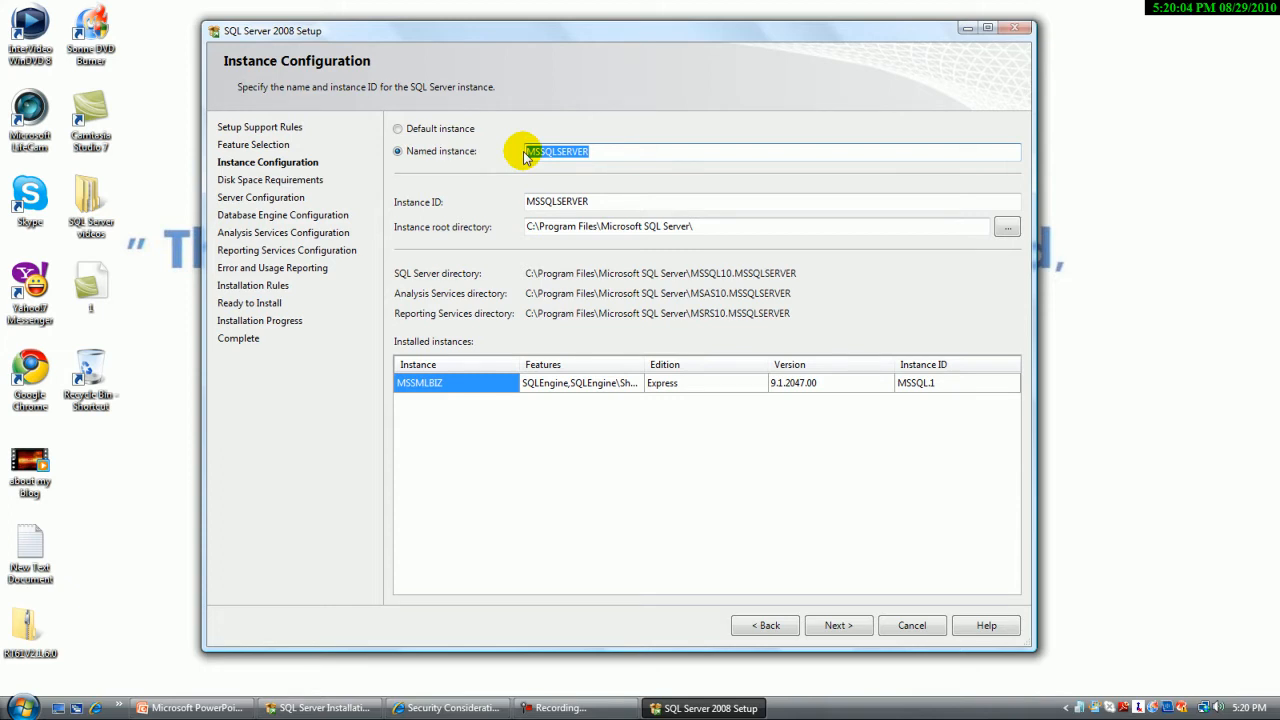
pyautogui.write('Kranthi')
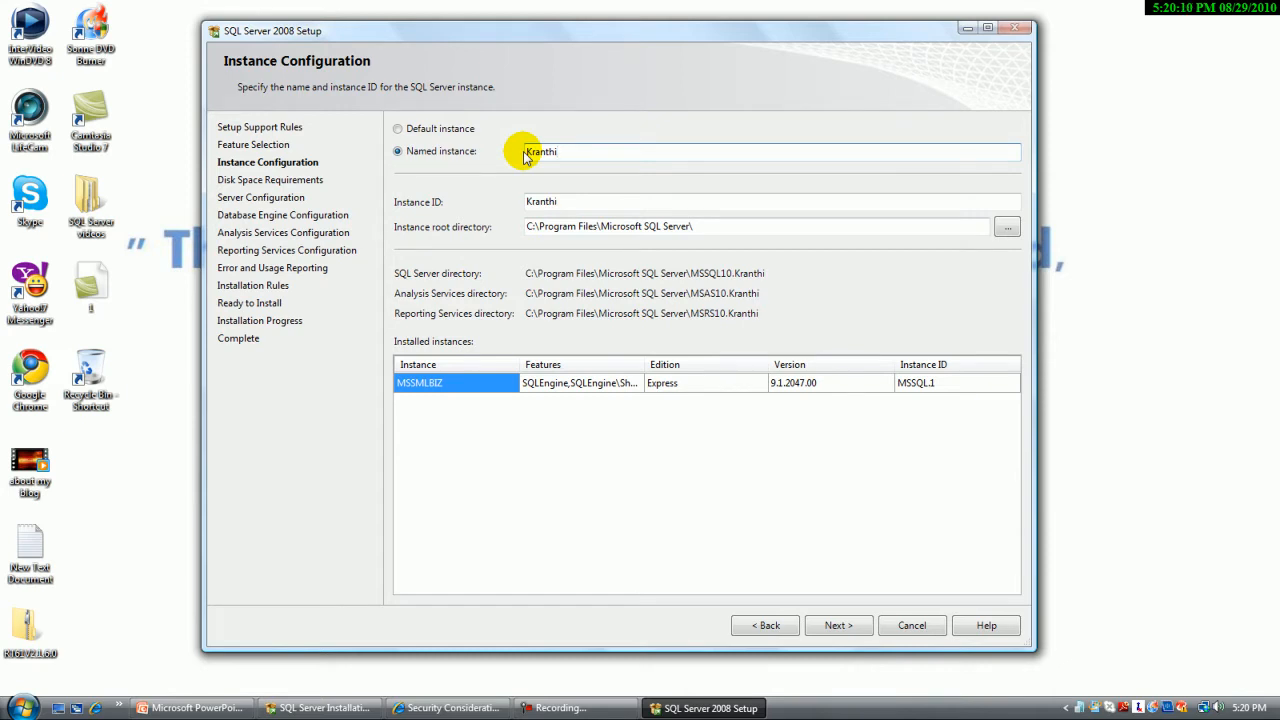
# Step: Choose the default instance, keep its root directory, and accept the instance configuration and disk space summary
pyautogui.click(441, 128)
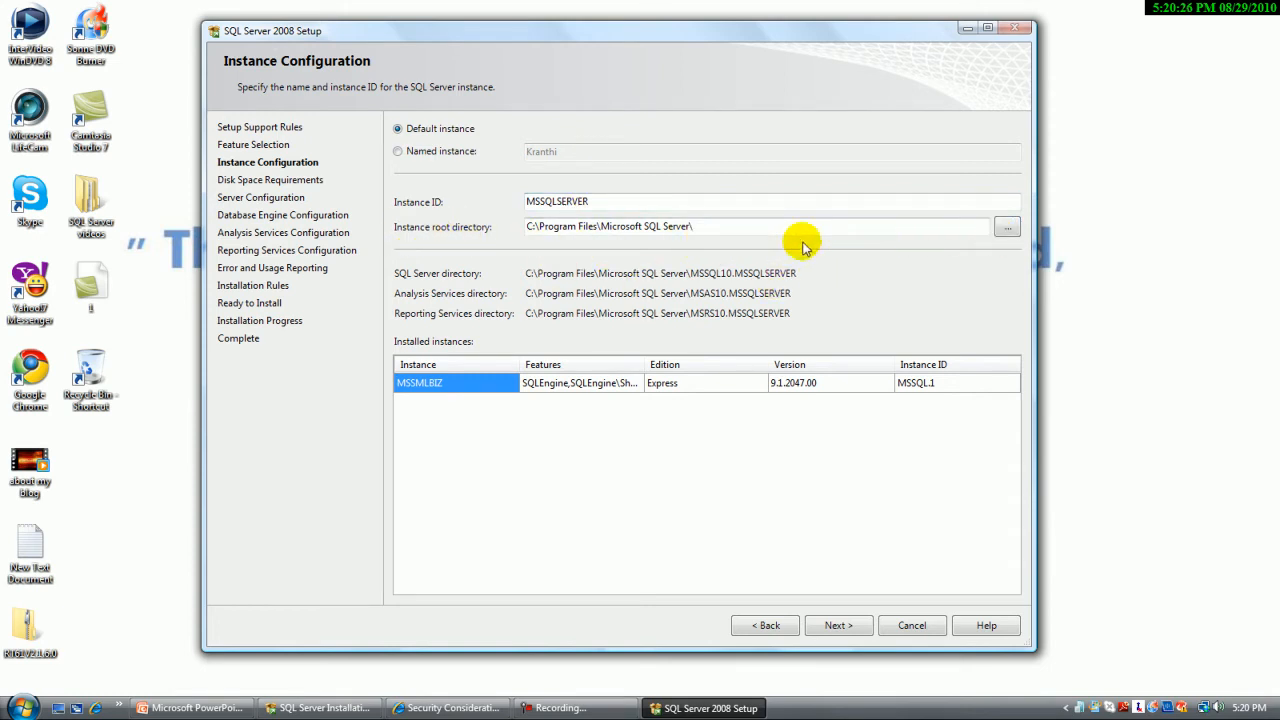
pyautogui.moveTo(703, 227); pyautogui.dragTo(583, 232)
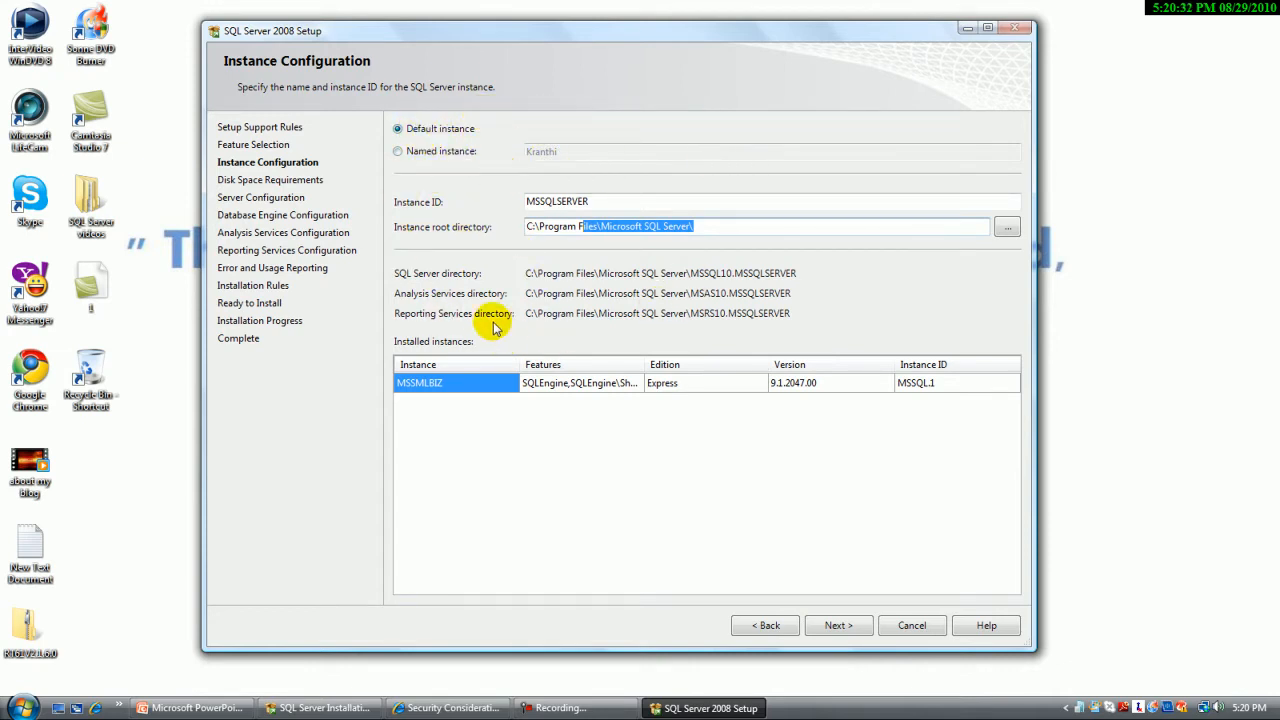
pyautogui.click(843, 627)
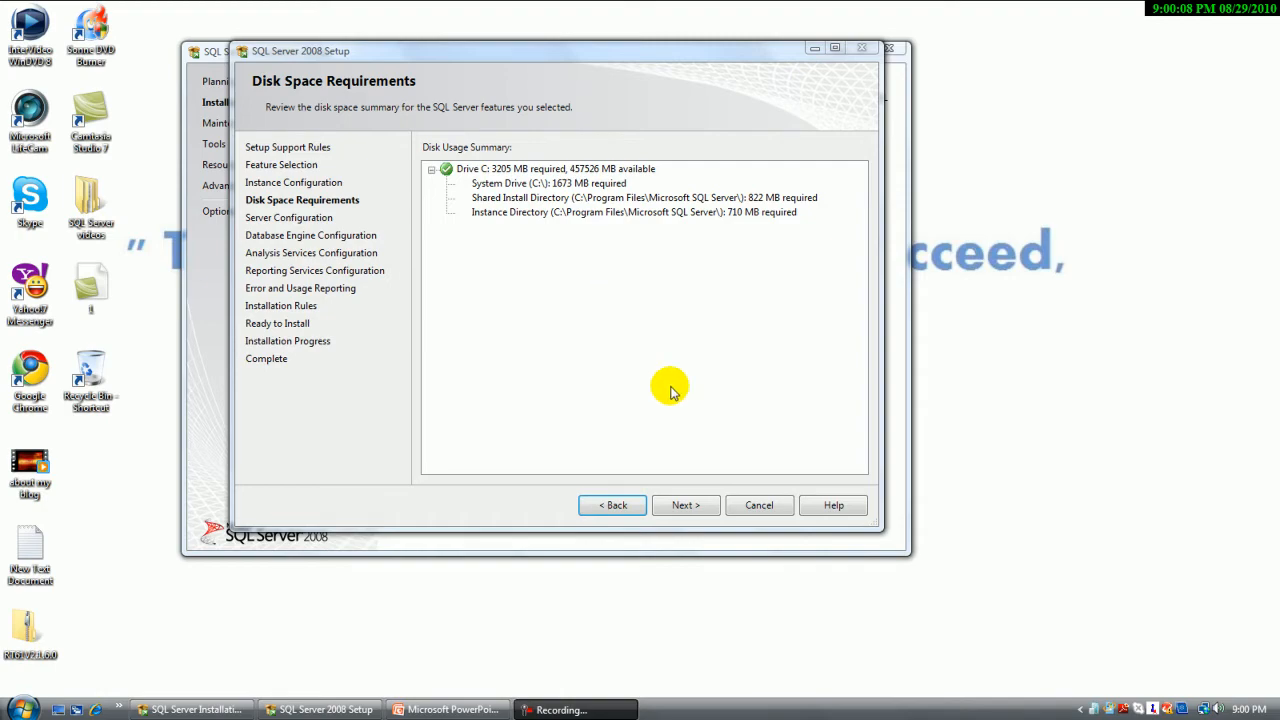
pyautogui.click(704, 508)
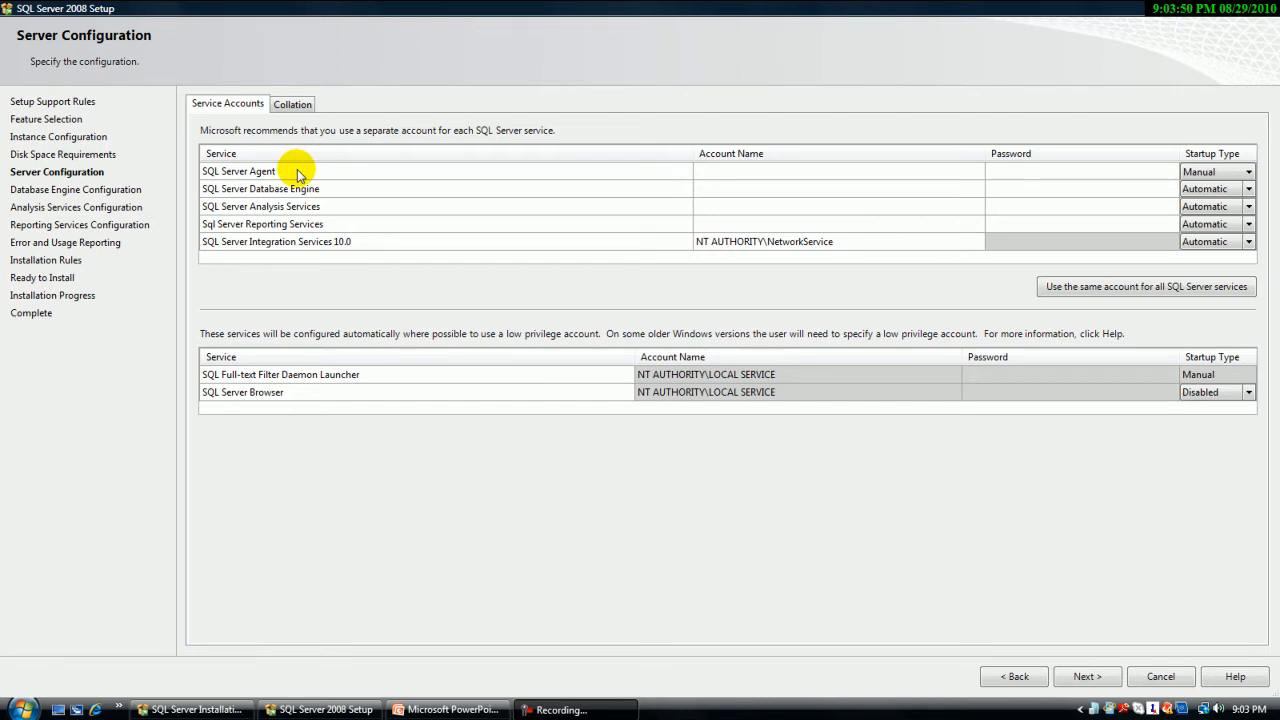
# Step: Widen the Account Name column and examine the account and startup type settings of SQL Server Agent and the Database Engine
pyautogui.moveTo(690, 163); pyautogui.dragTo(598, 163)
pyautogui.click(1248, 189)
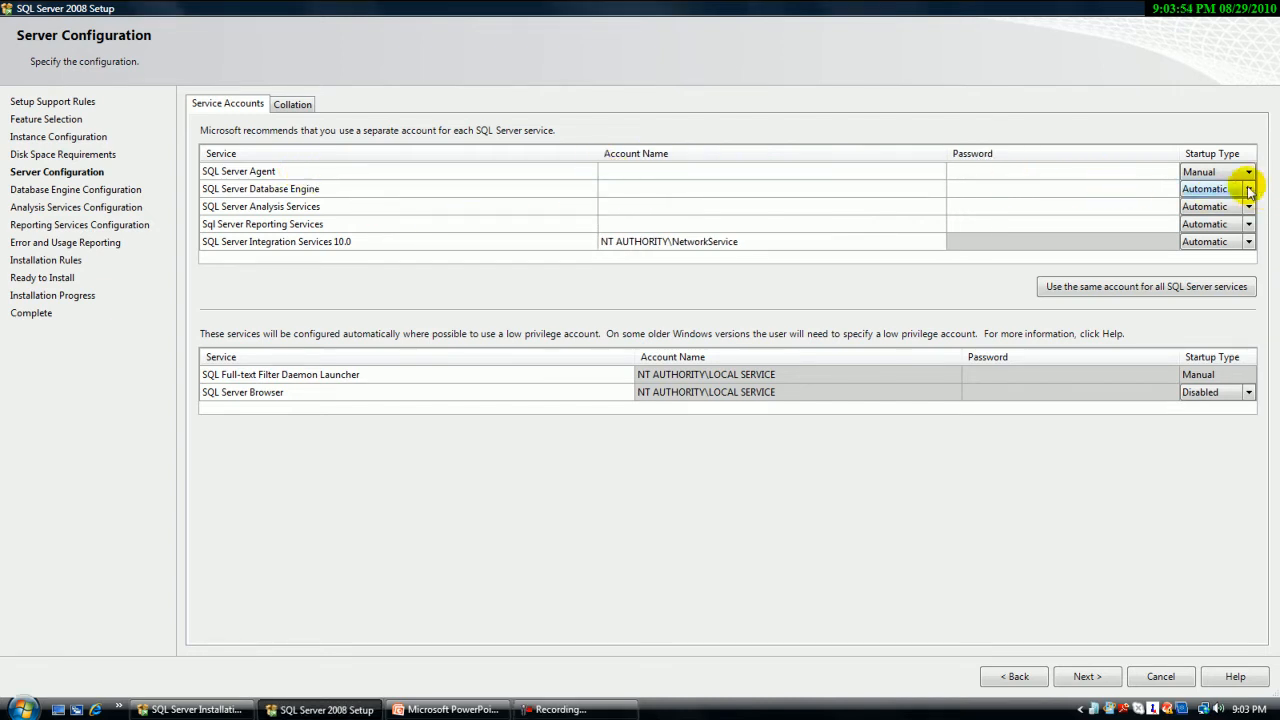
pyautogui.click(1247, 174)
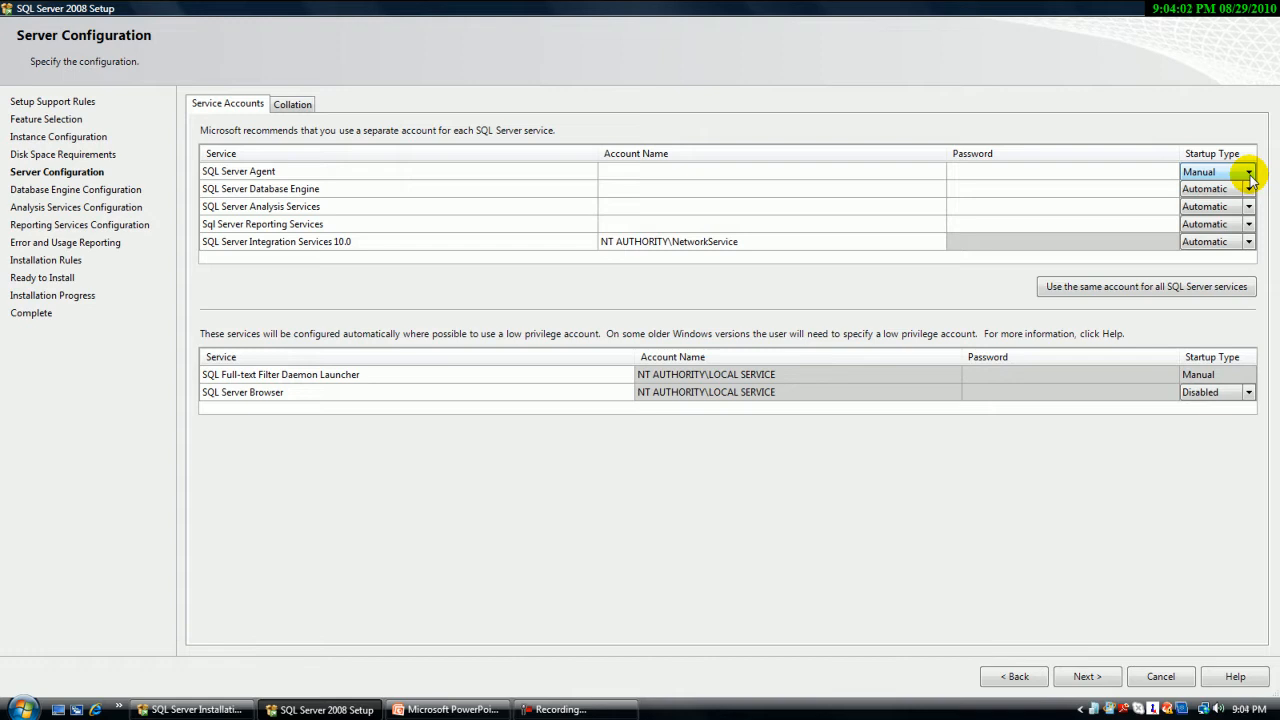
pyautogui.click(1249, 190)
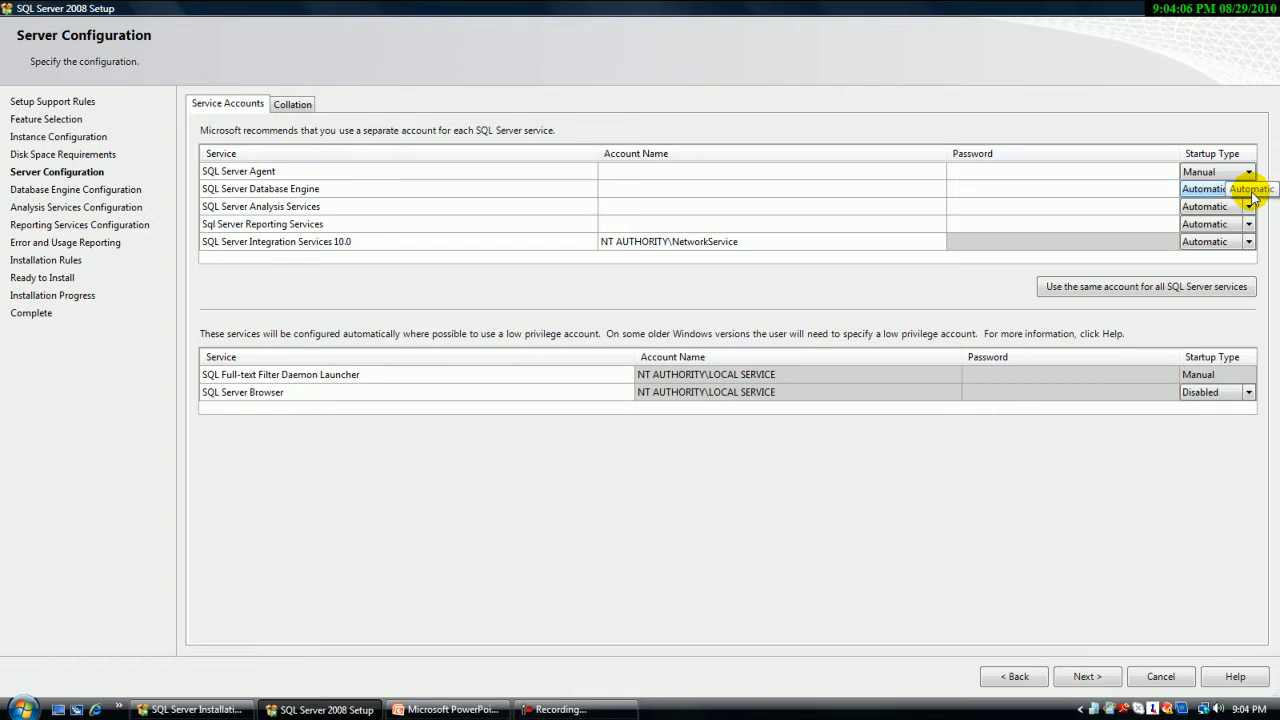
pyautogui.click(1249, 173)
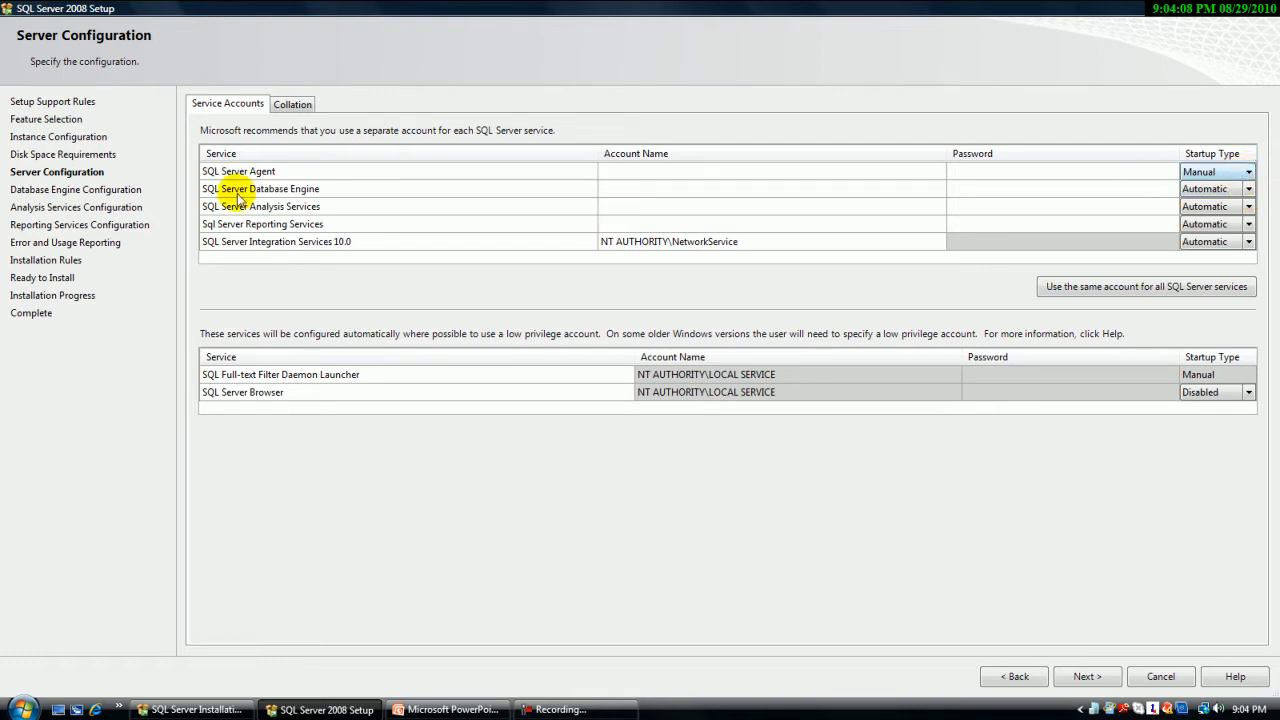
pyautogui.click(714, 190)
pyautogui.click(680, 171)
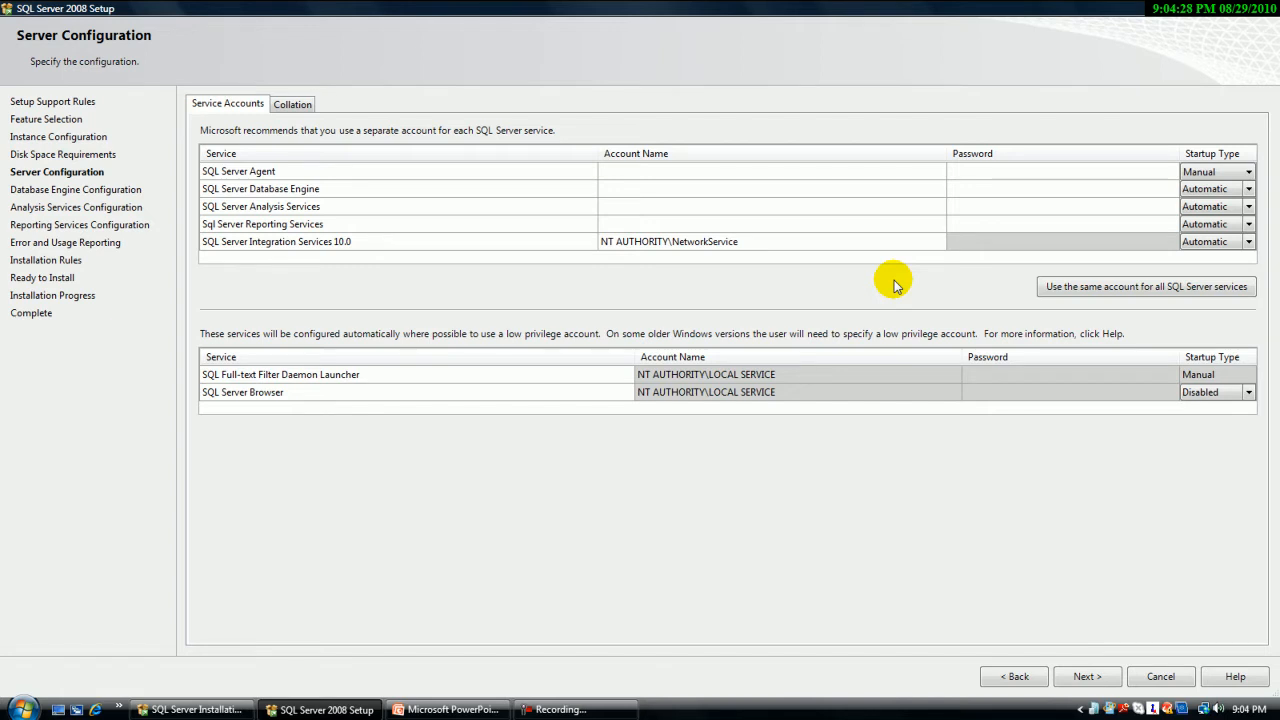
# Step: Assign the local user's Windows account to the SQL Server Agent service and enter the account password
pyautogui.click(929, 172)
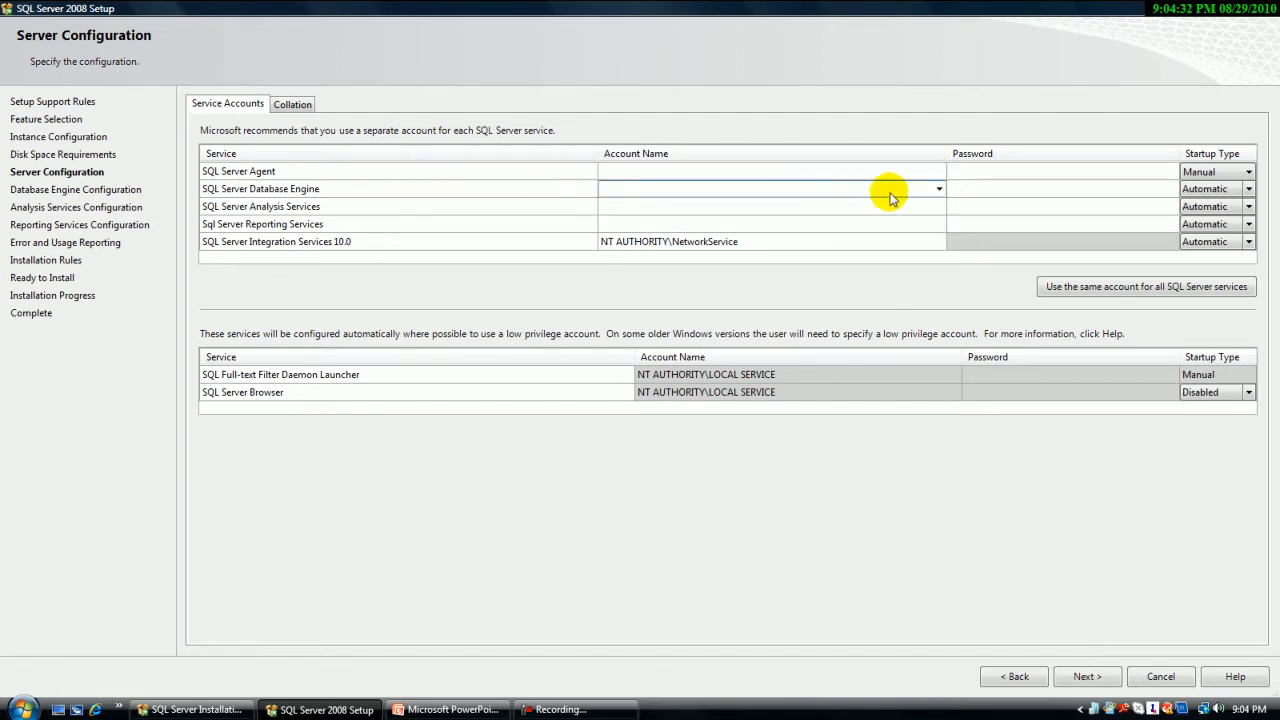
pyautogui.click(939, 174)
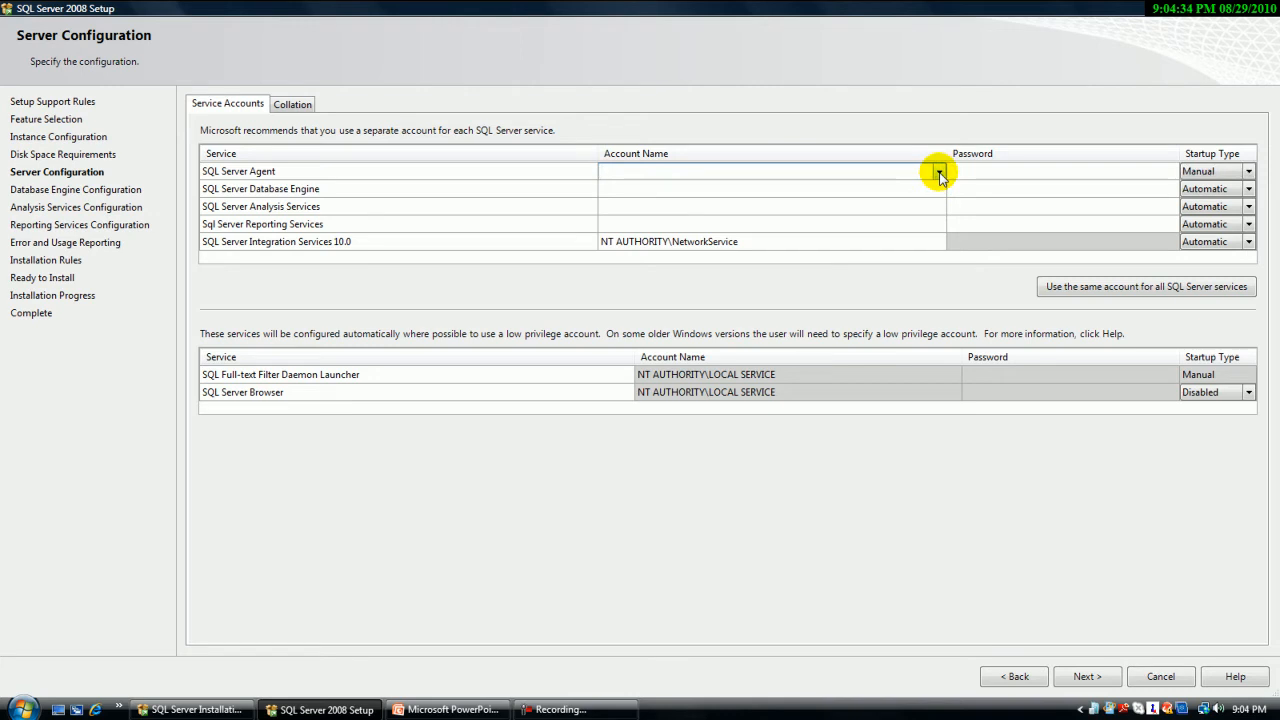
pyautogui.click(939, 174)
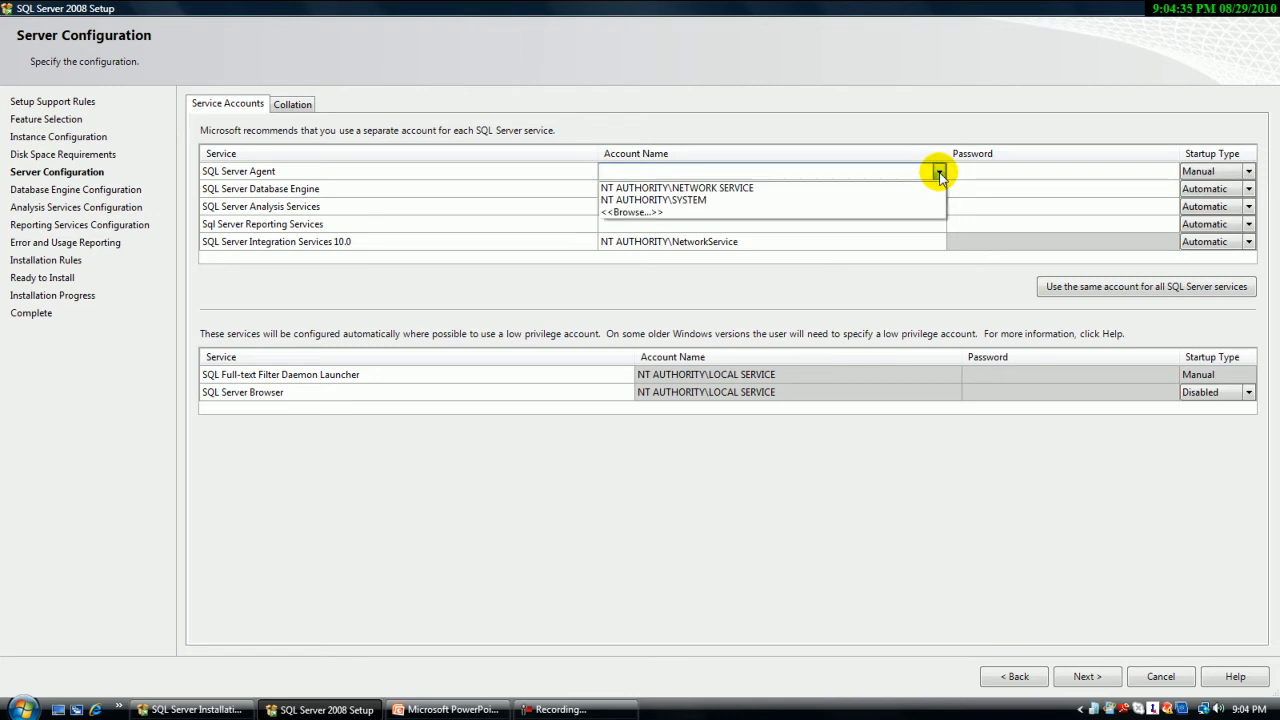
pyautogui.click(652, 213)
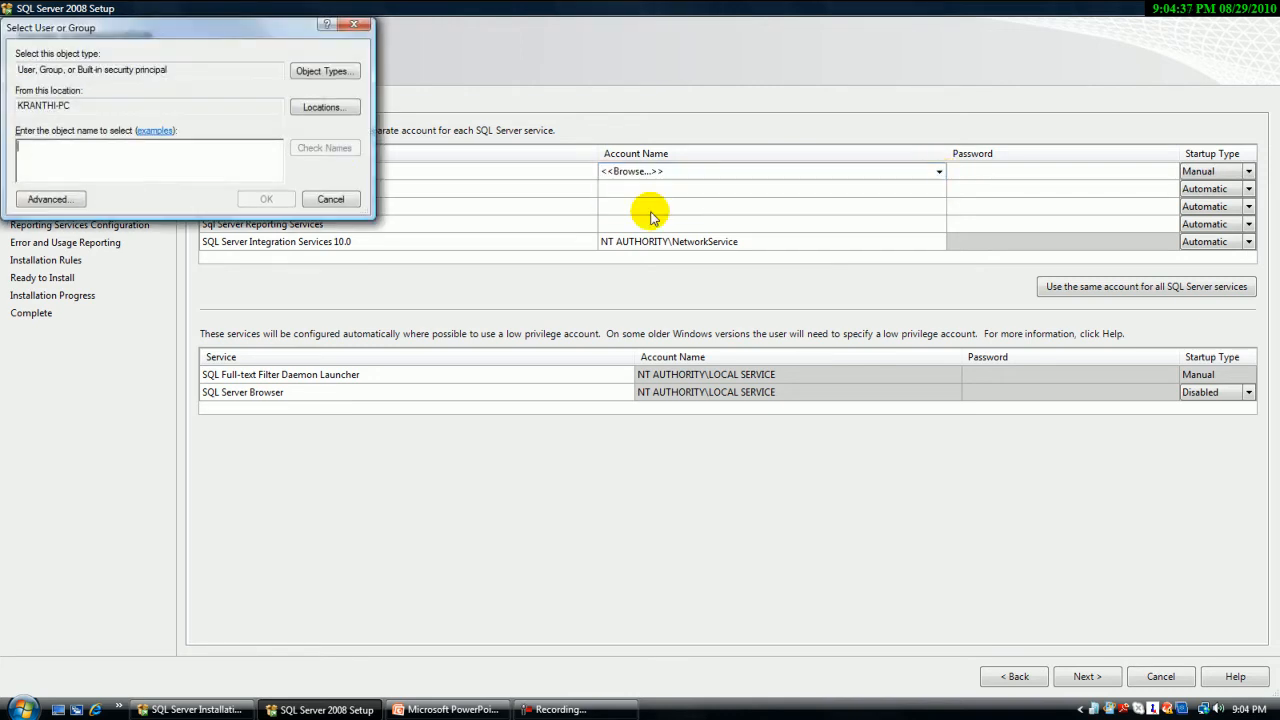
pyautogui.click(50, 200)
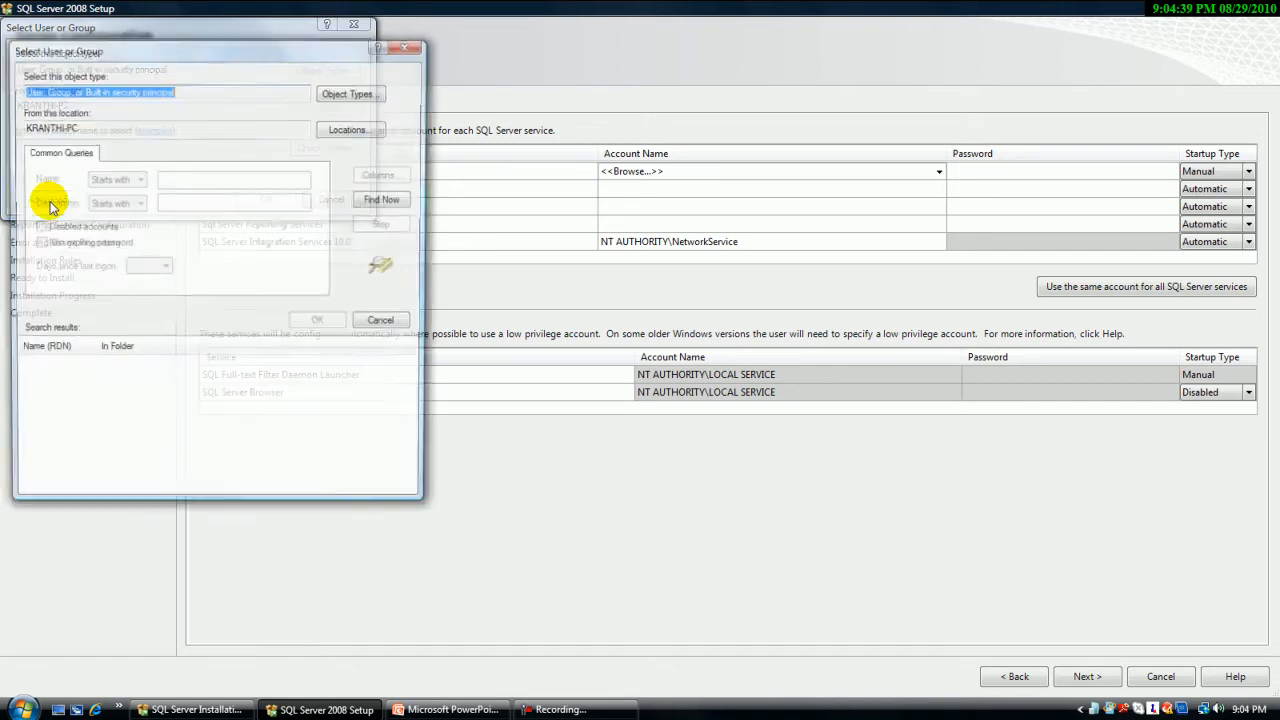
pyautogui.click(392, 202)
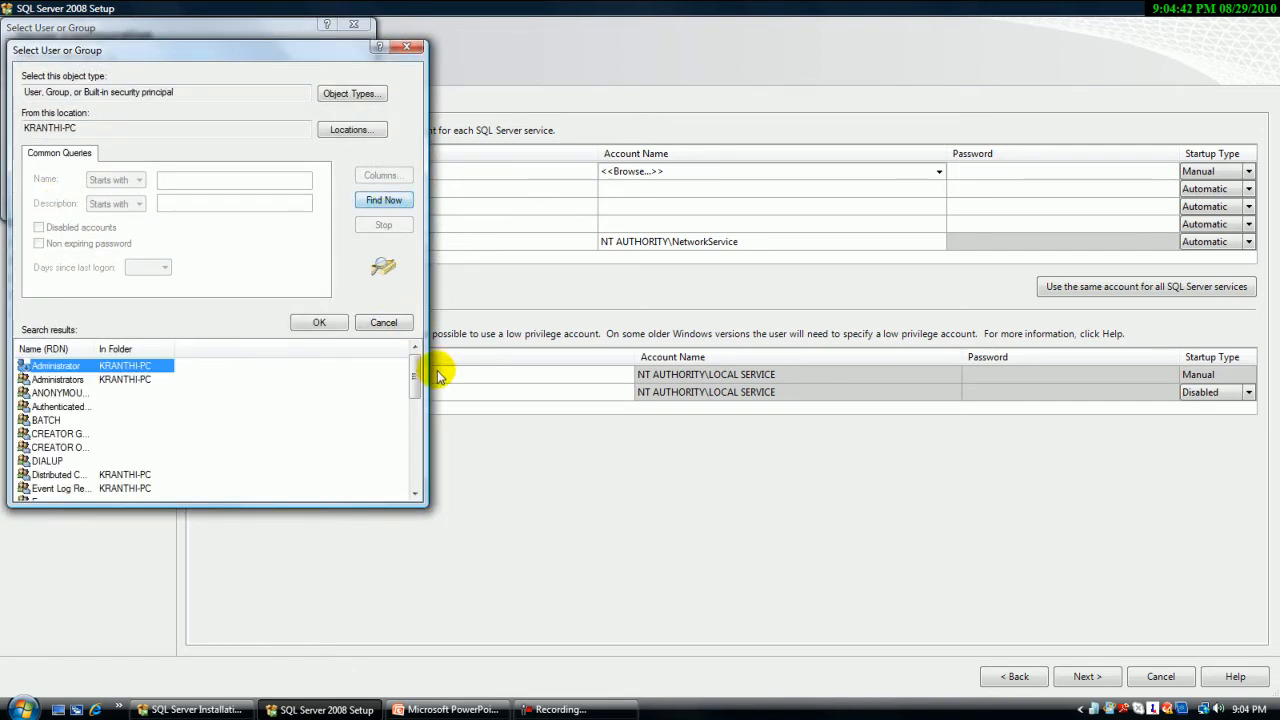
pyautogui.moveTo(409, 363); pyautogui.dragTo(414, 420)
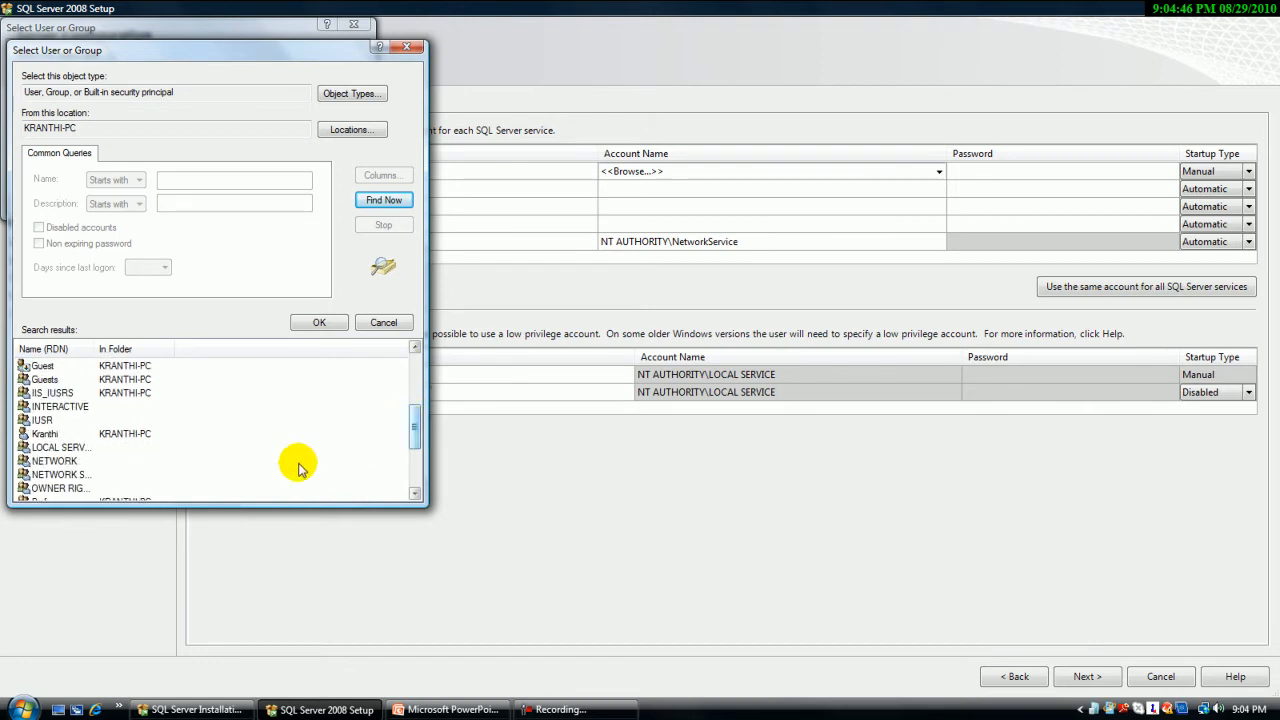
pyautogui.click(45, 436)
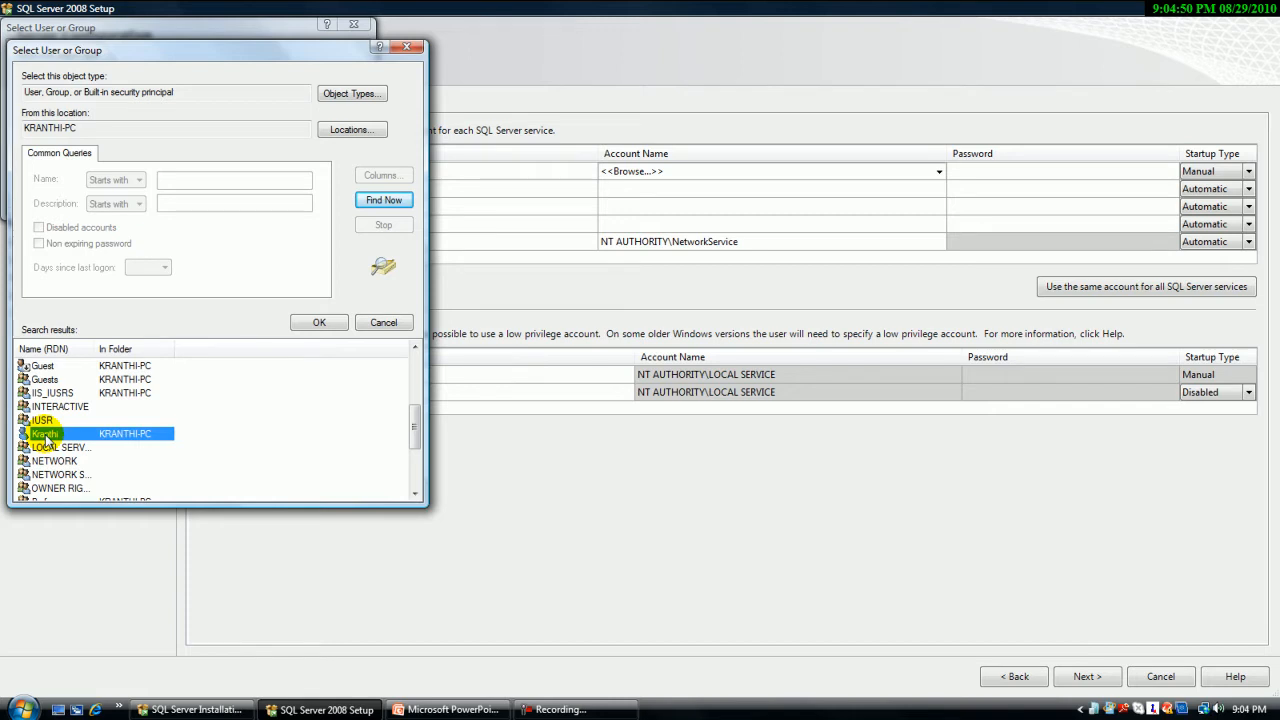
pyautogui.doubleClick(45, 436)
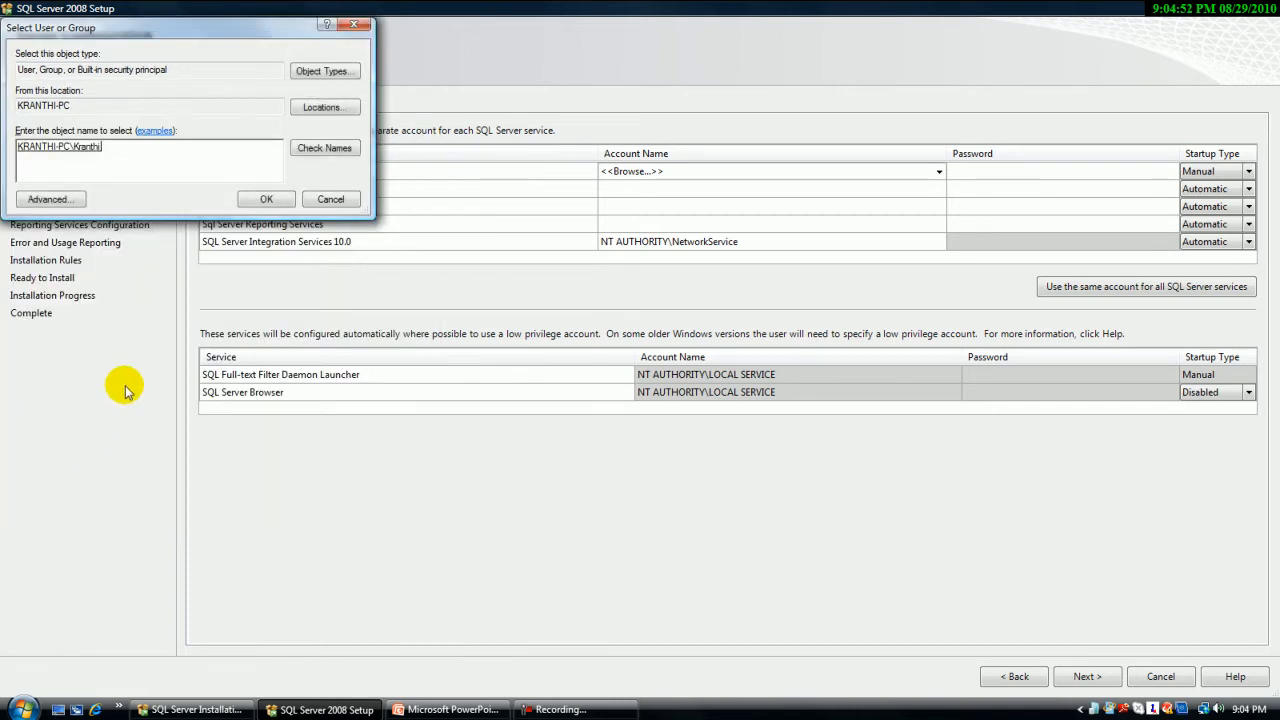
pyautogui.click(266, 201)
pyautogui.click(987, 173)
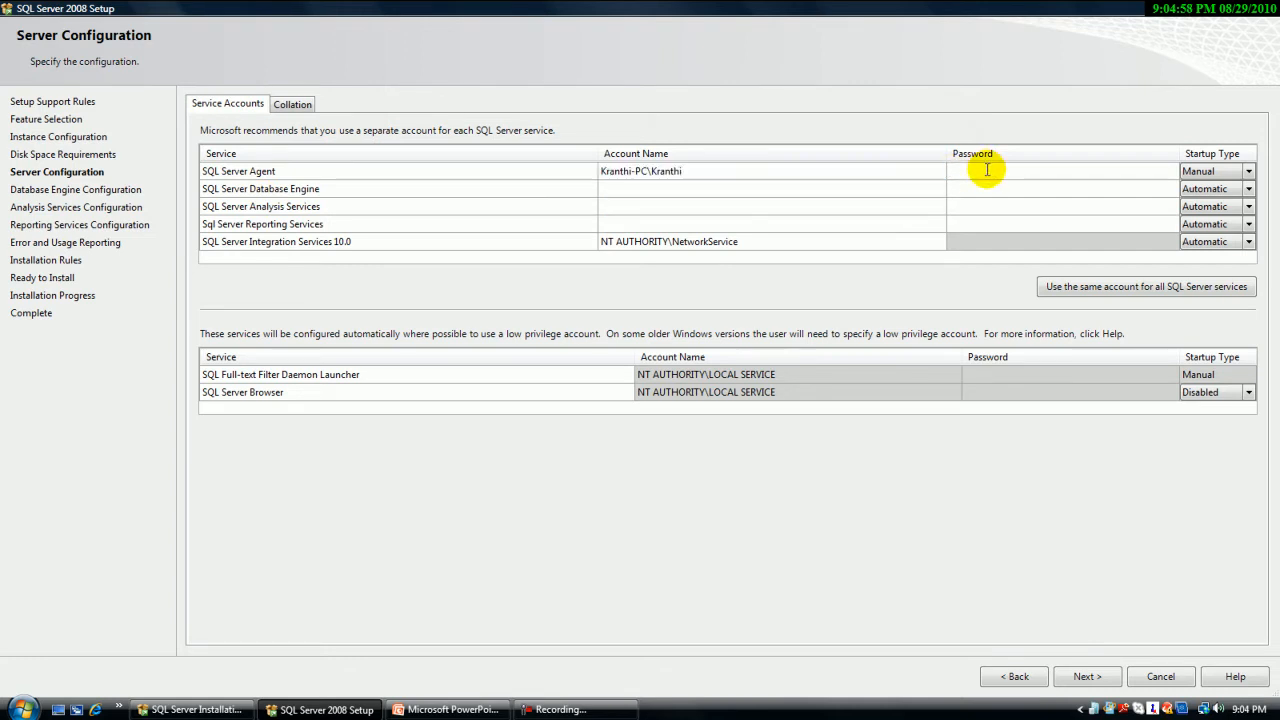
pyautogui.write('•')
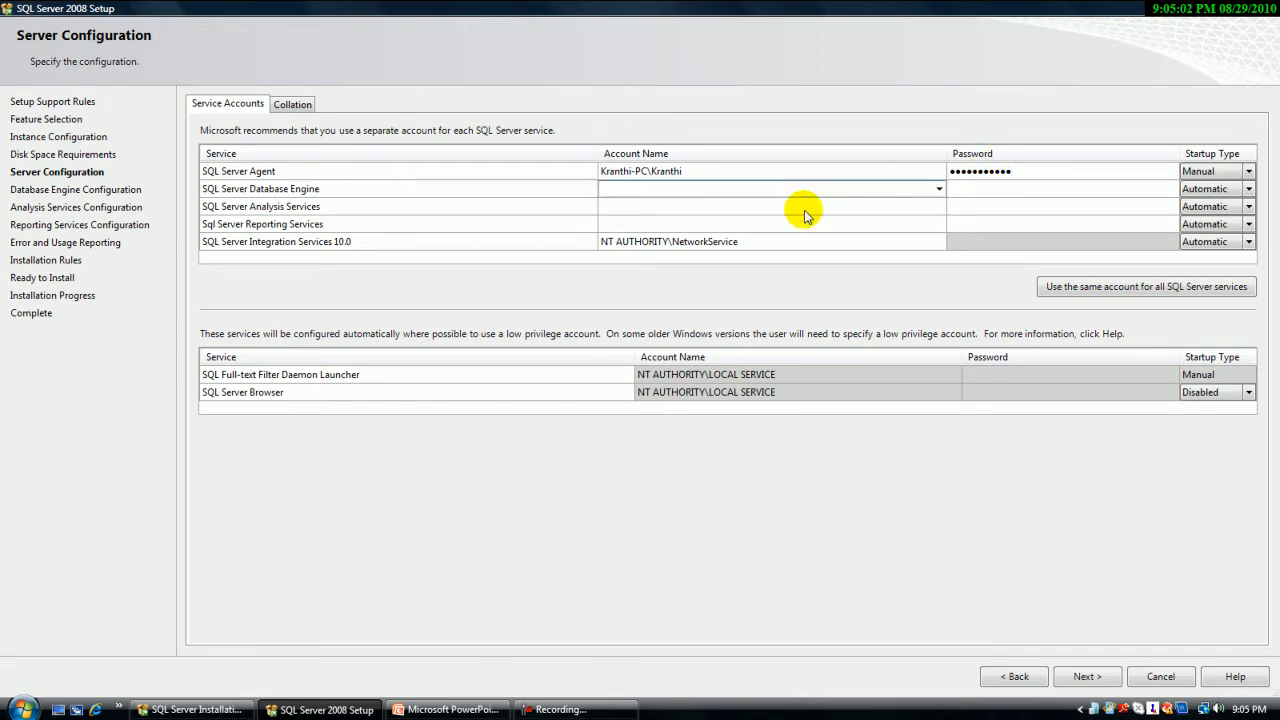
# Step: Apply the local user's Windows account and its password to all SQL Server services, and set SQL Server Agent's startup type to Automatic
pyautogui.click(1118, 288)
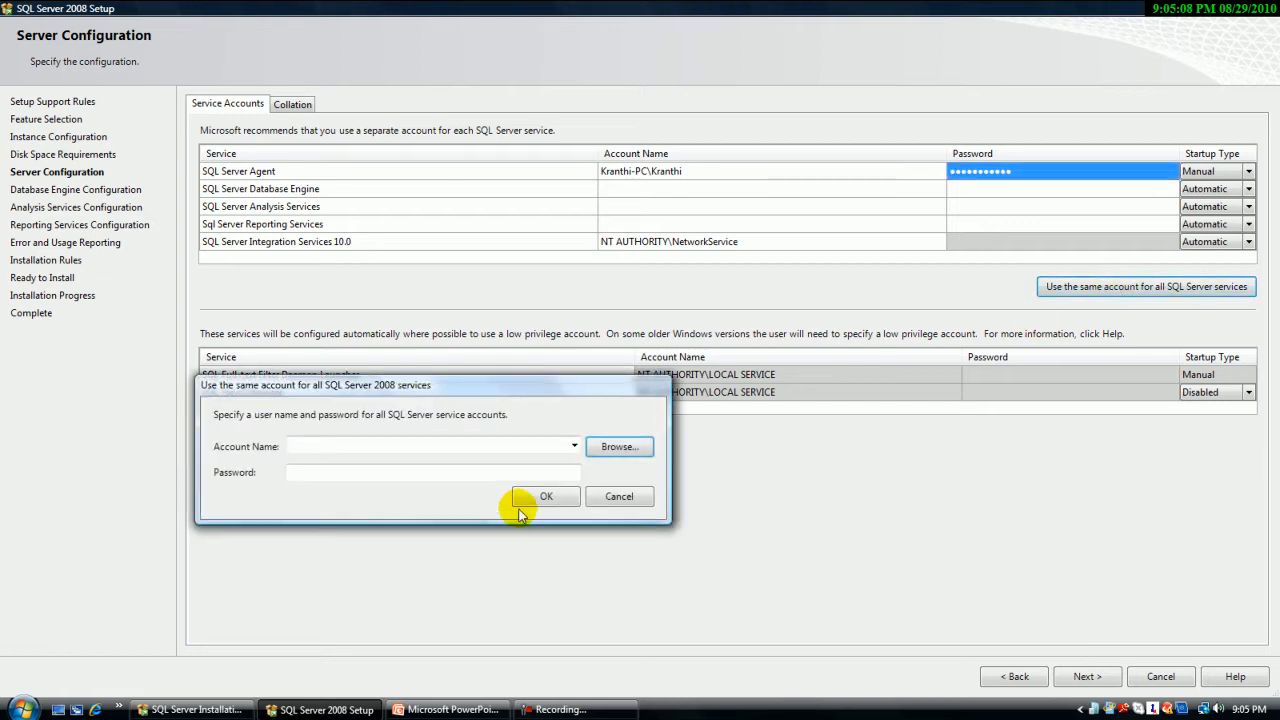
pyautogui.click(574, 447)
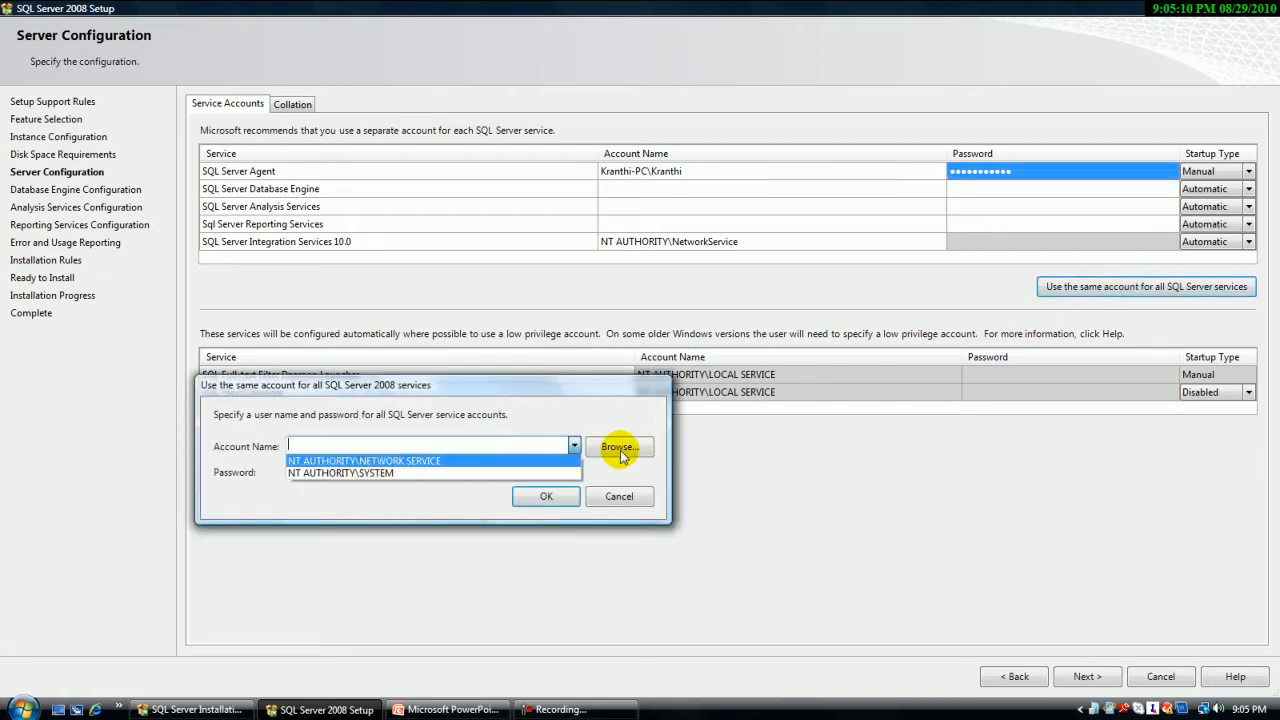
pyautogui.click(619, 447)
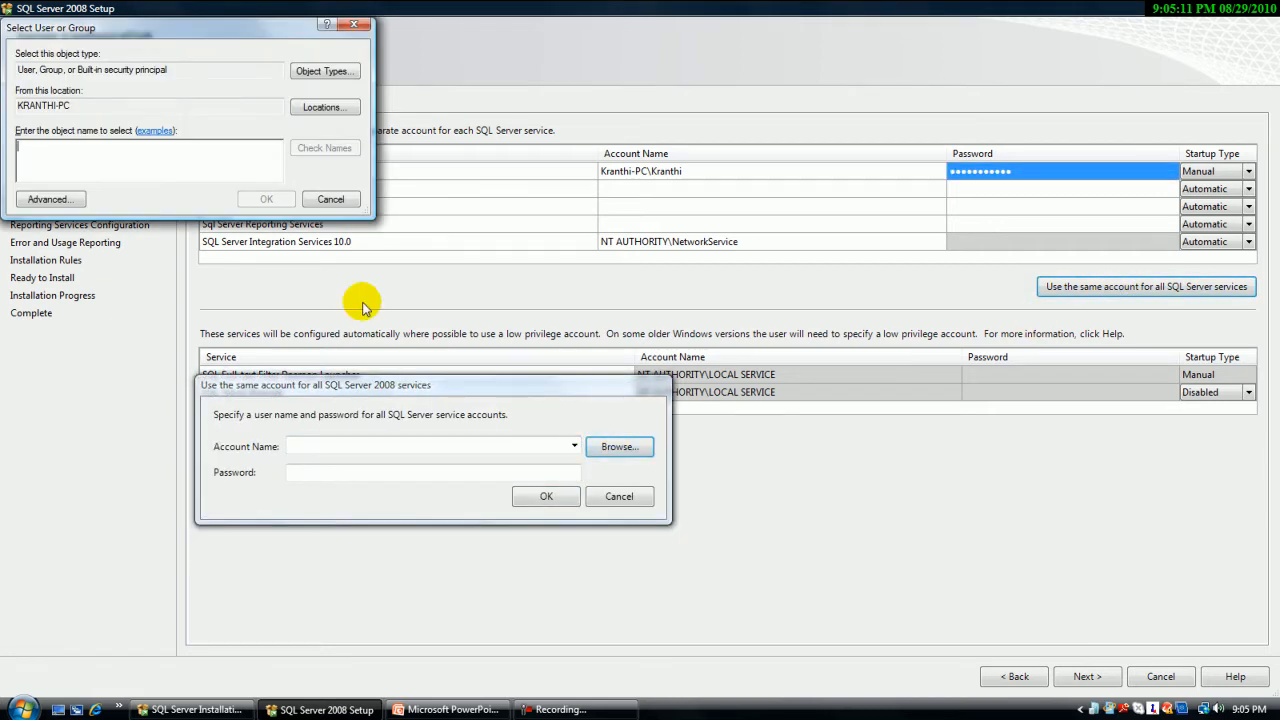
pyautogui.click(48, 199)
pyautogui.click(383, 200)
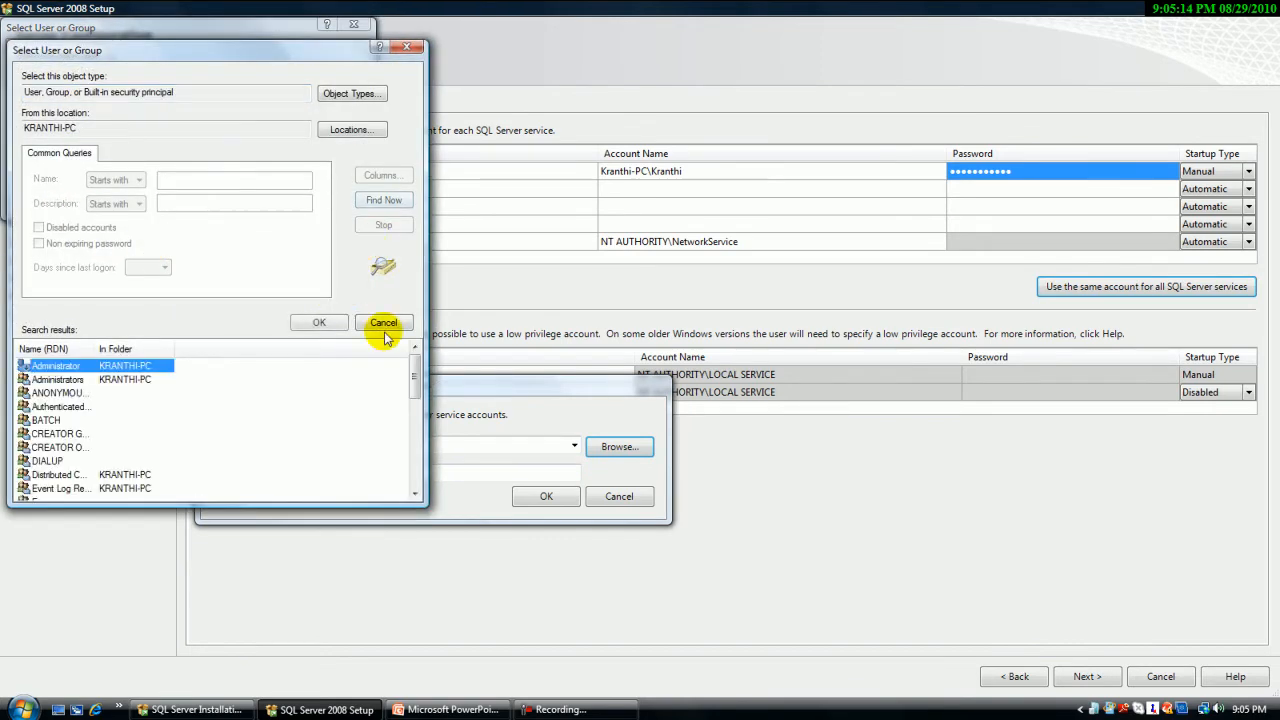
pyautogui.moveTo(415, 368); pyautogui.dragTo(418, 425)
pyautogui.doubleClick(90, 447)
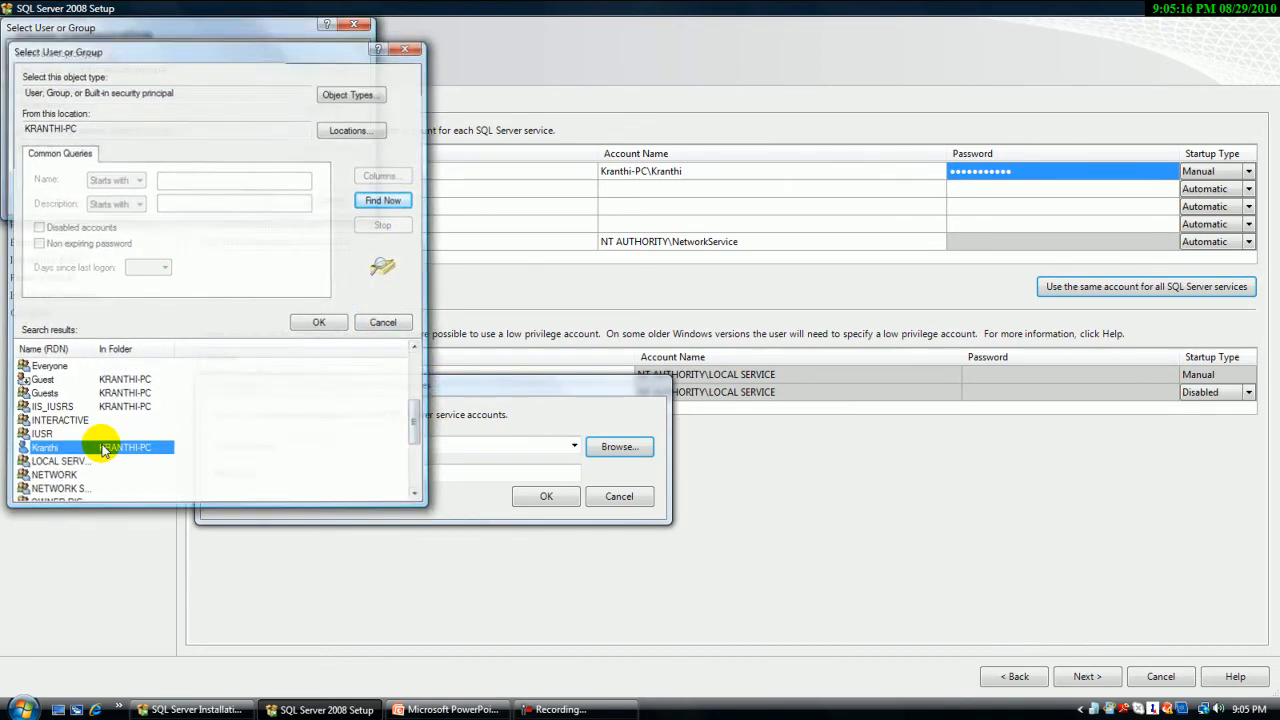
pyautogui.click(260, 198)
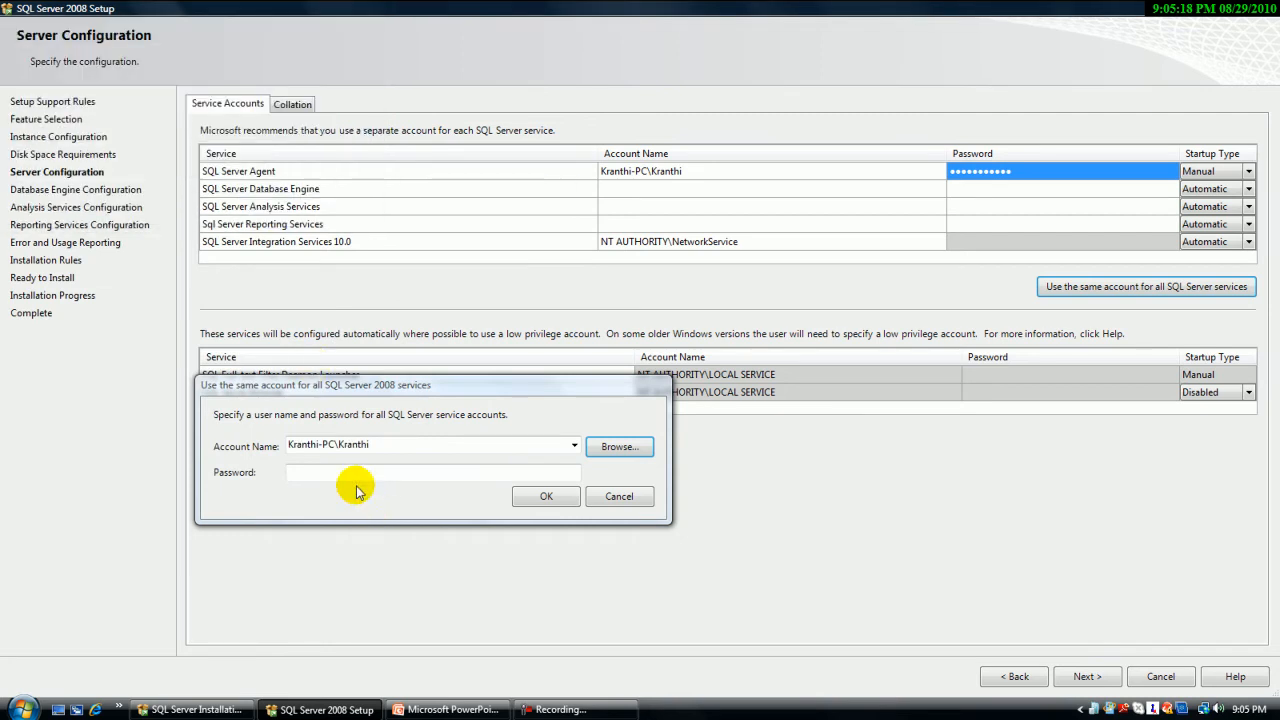
pyautogui.write('***')
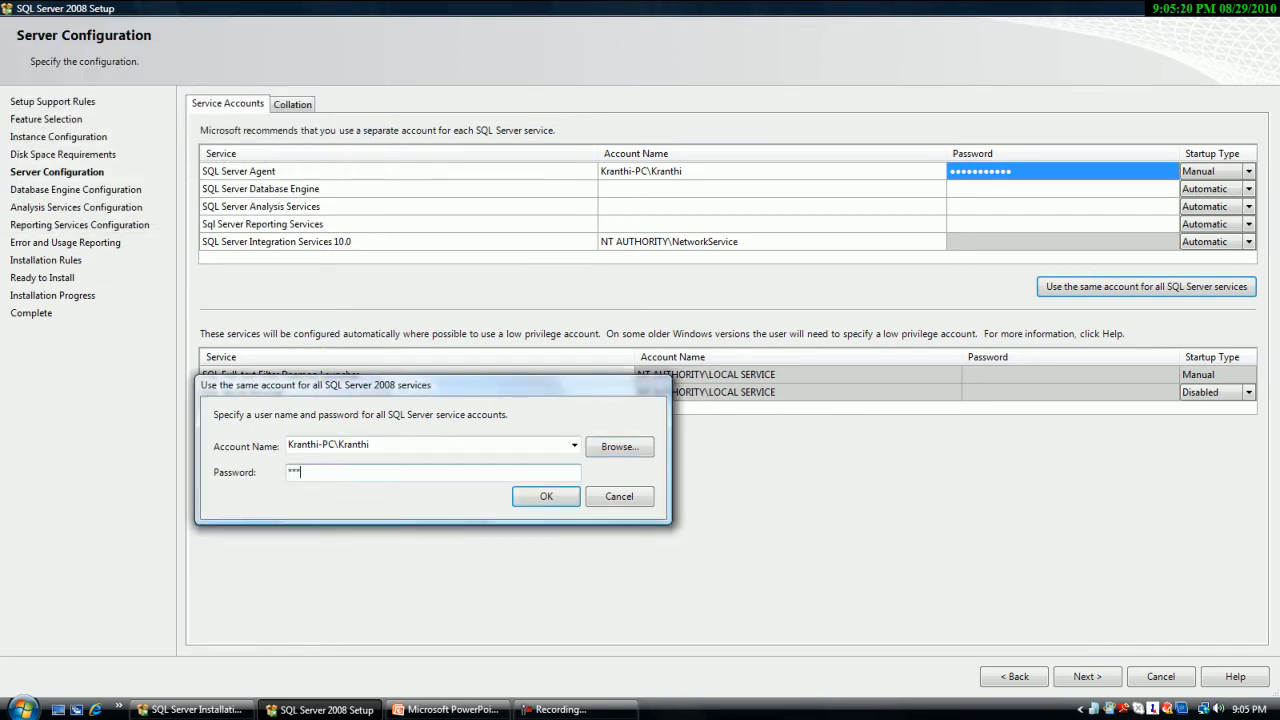
pyautogui.write('*')
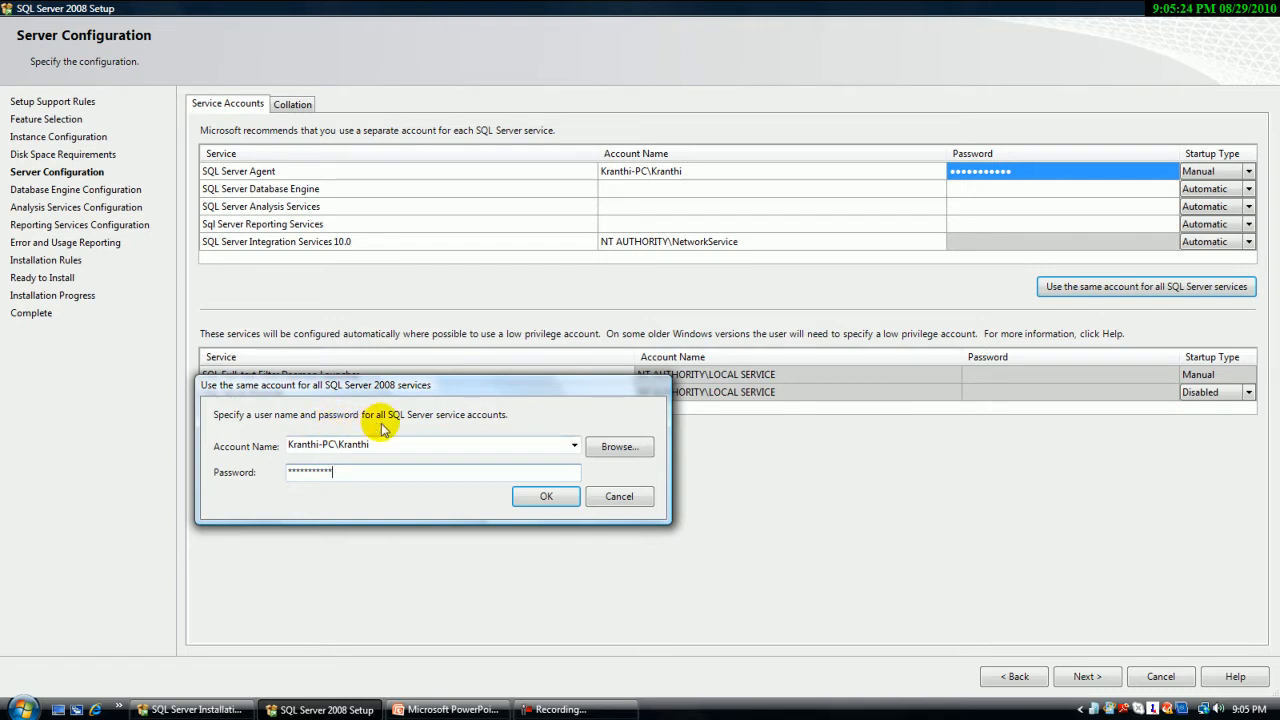
pyautogui.click(547, 497)
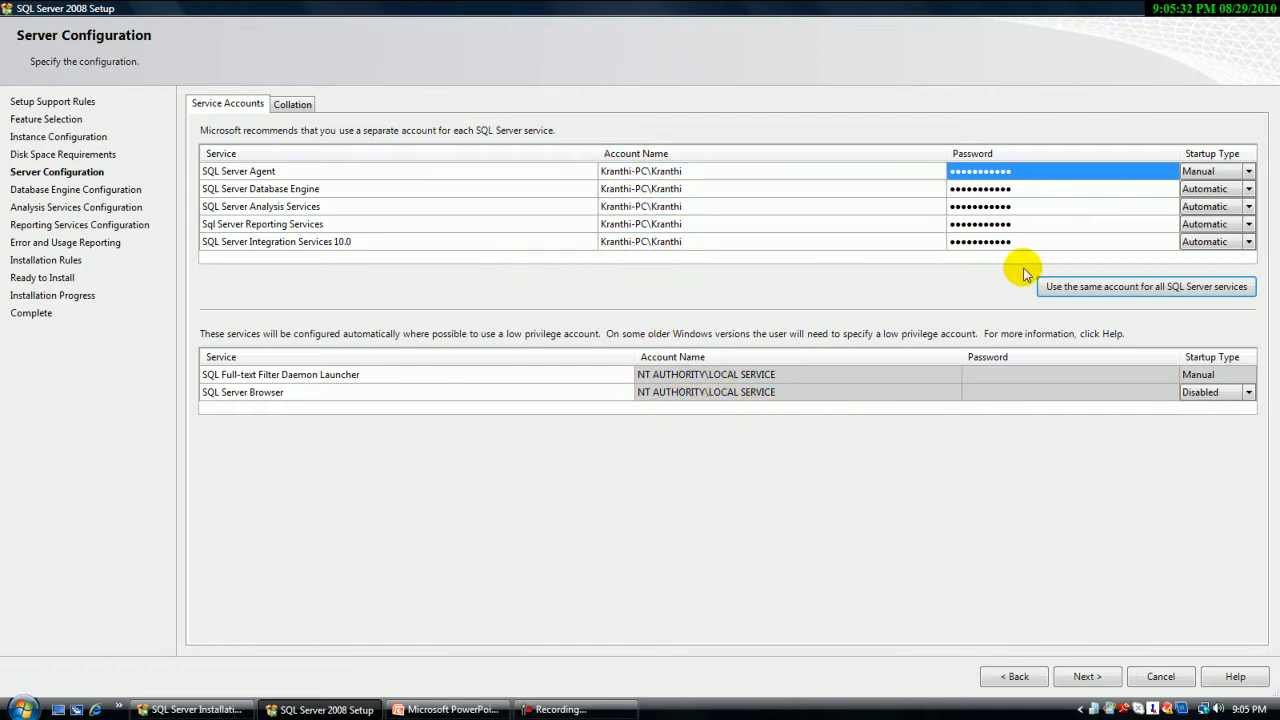
pyautogui.click(1249, 173)
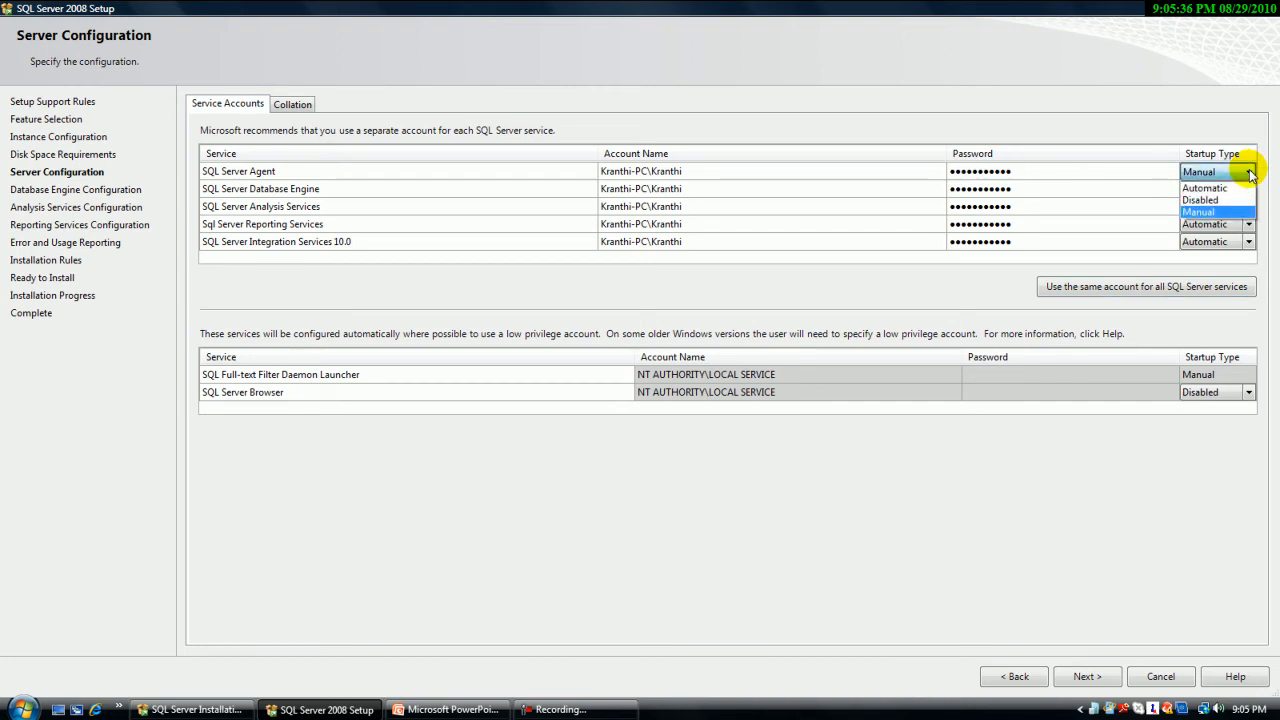
pyautogui.click(1238, 188)
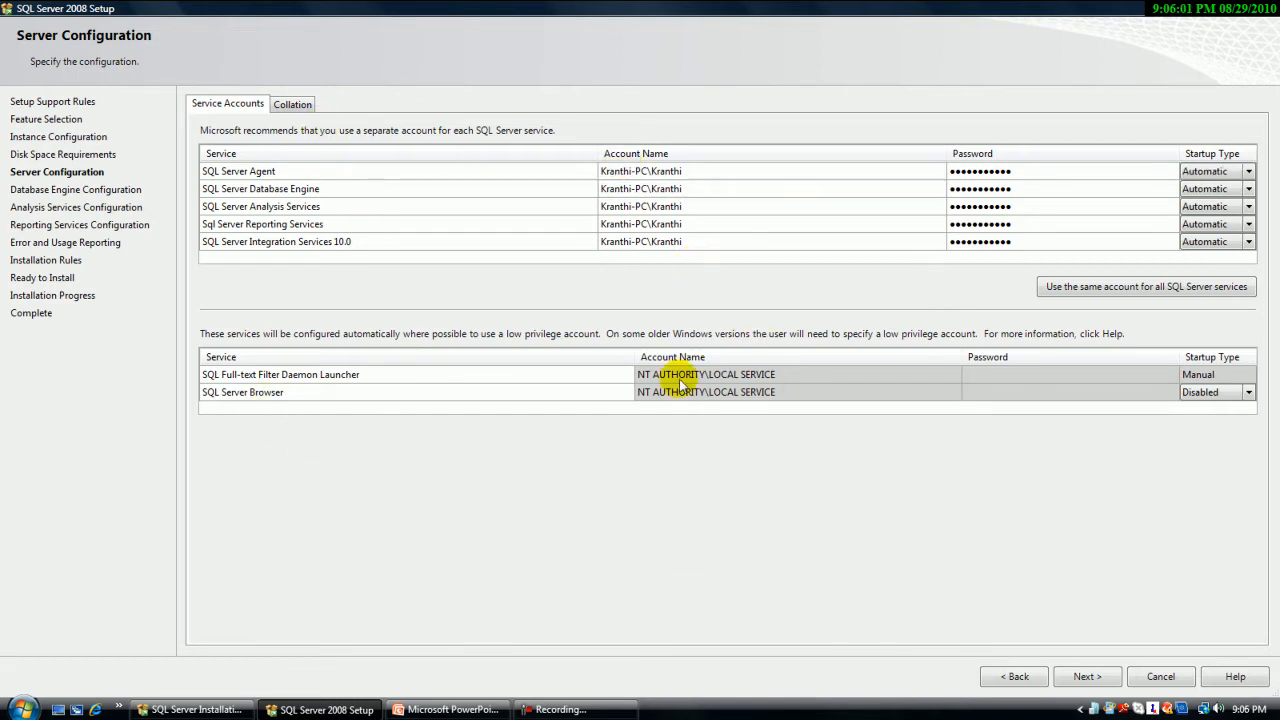
# Step: Review the Database Engine collation choices, keep SQL_Latin1_General_CP1_CI_AS, and accept the server configuration
pyautogui.click(304, 104)
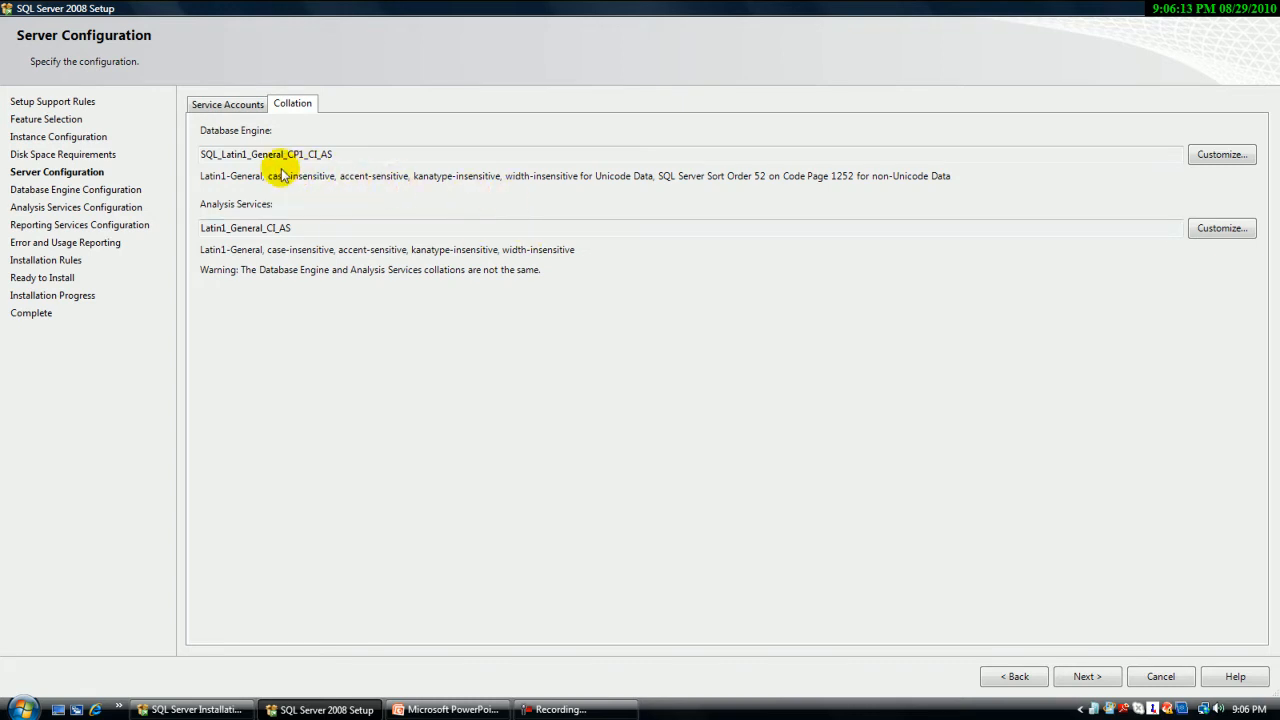
pyautogui.moveTo(217, 154); pyautogui.dragTo(344, 152)
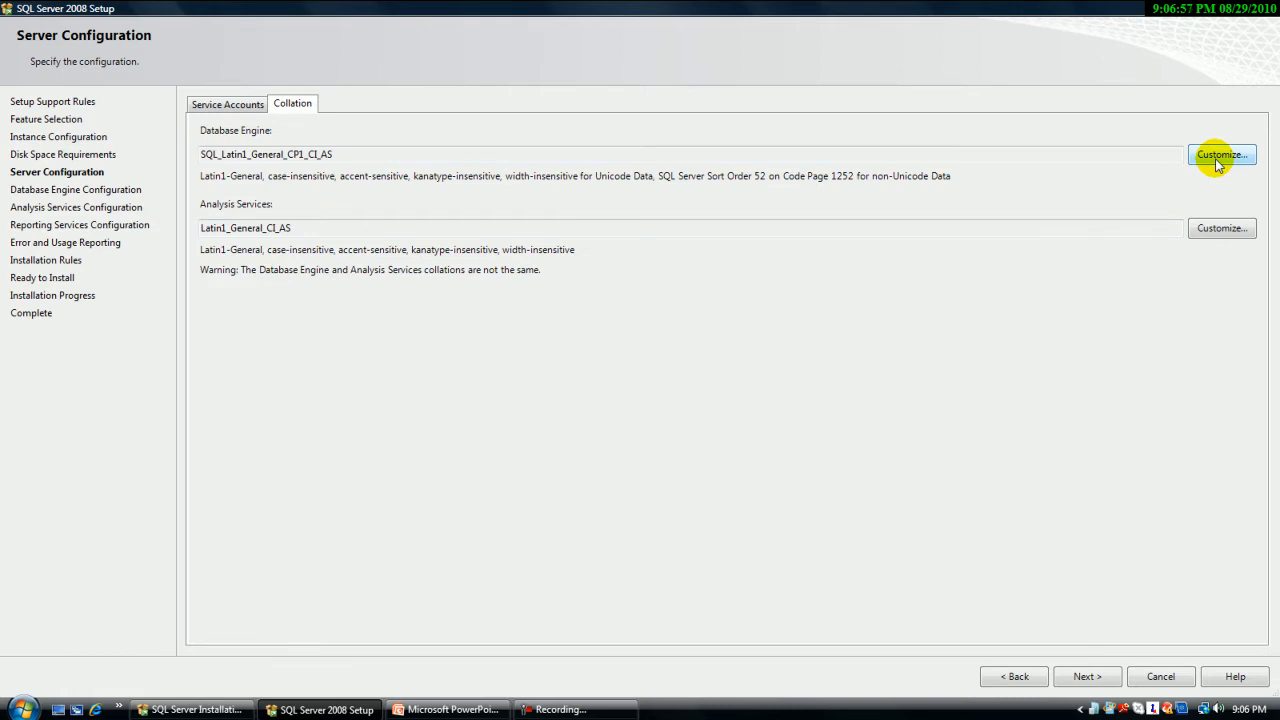
pyautogui.click(1229, 157)
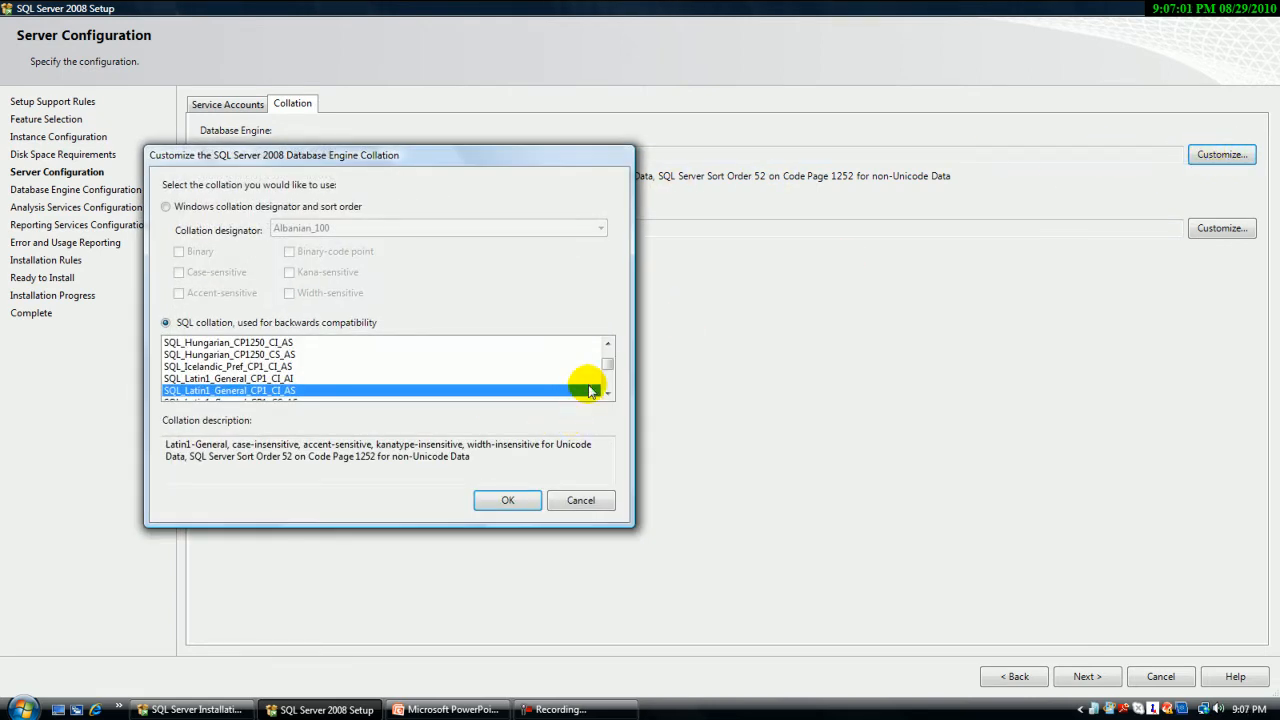
pyautogui.moveTo(607, 369); pyautogui.dragTo(607, 395)
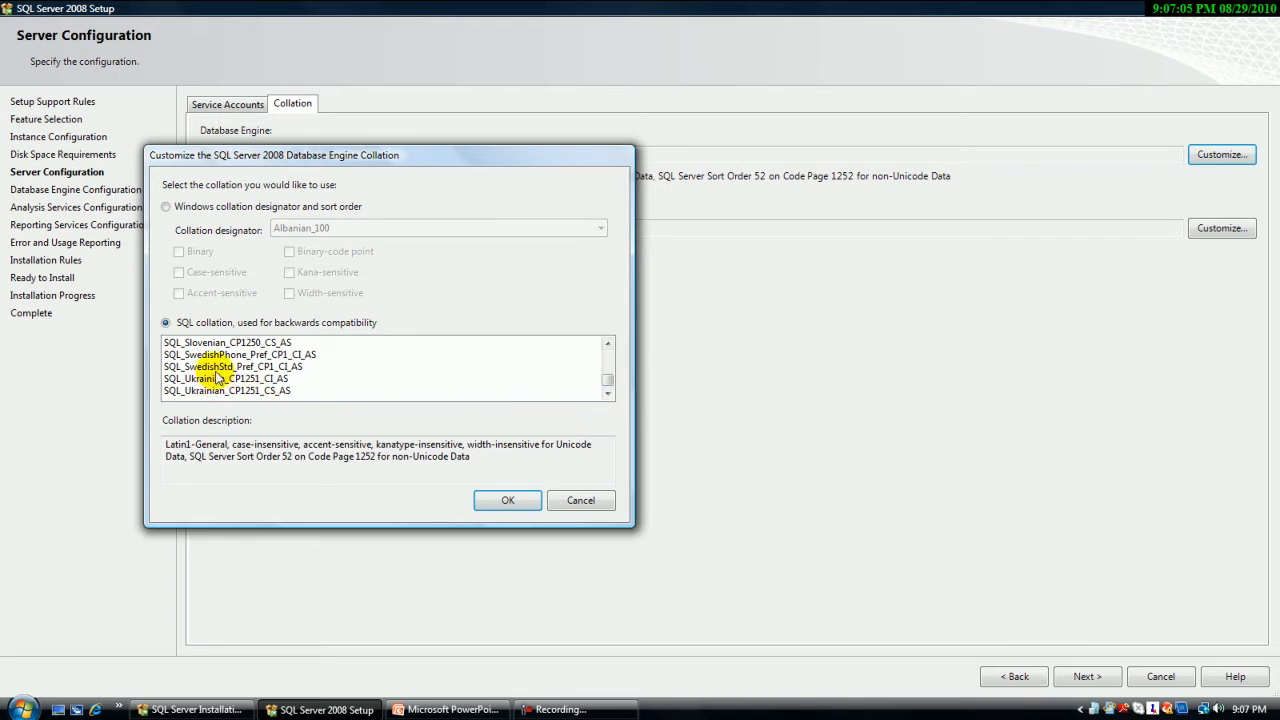
pyautogui.click(516, 504)
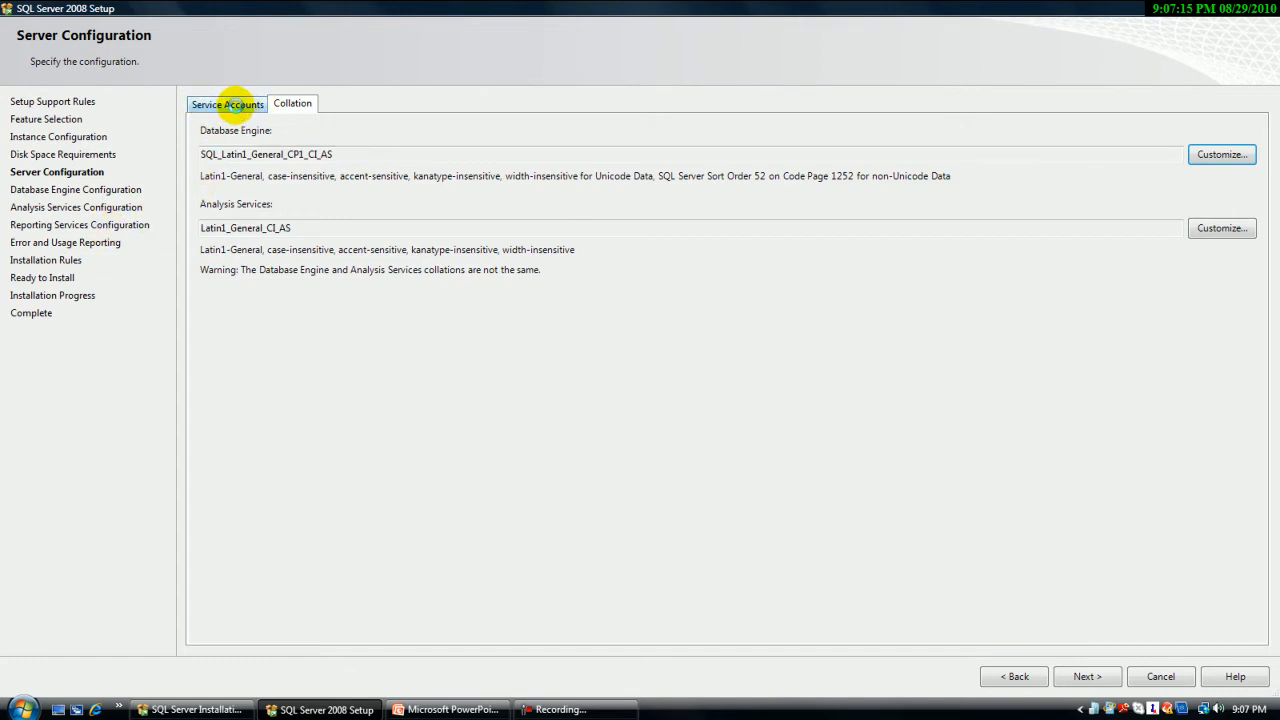
pyautogui.click(228, 105)
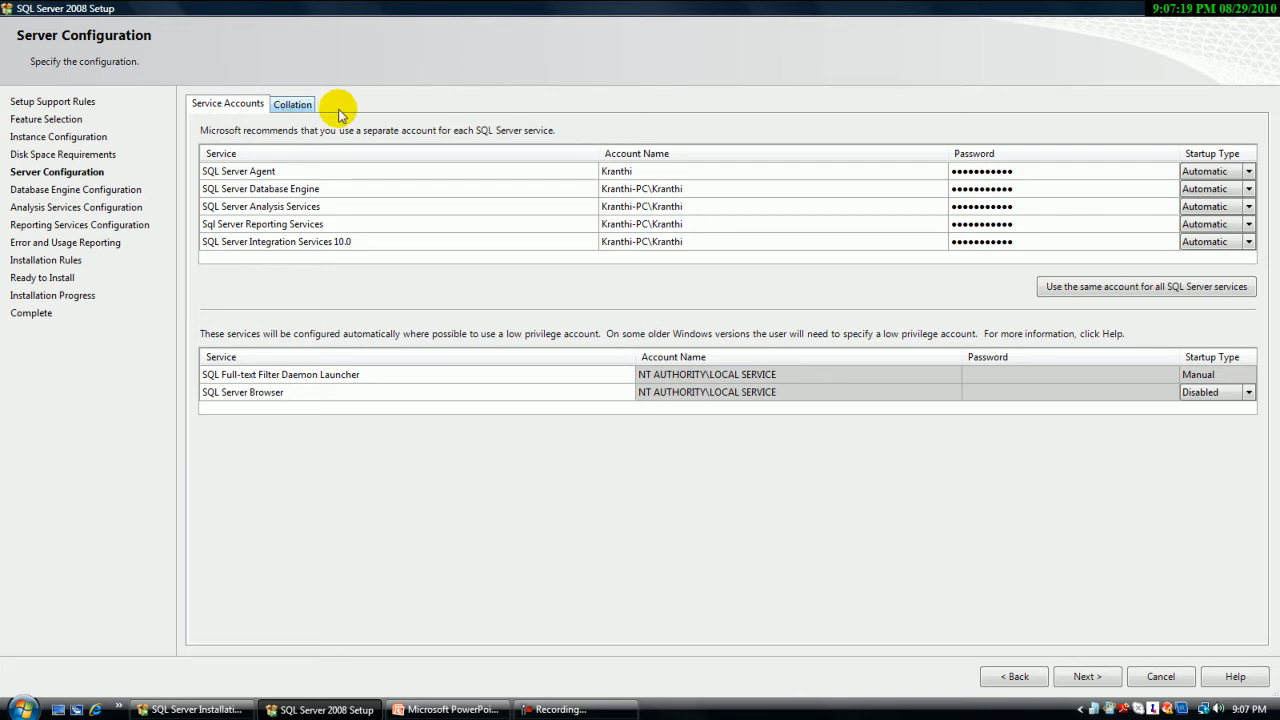
pyautogui.click(1085, 677)
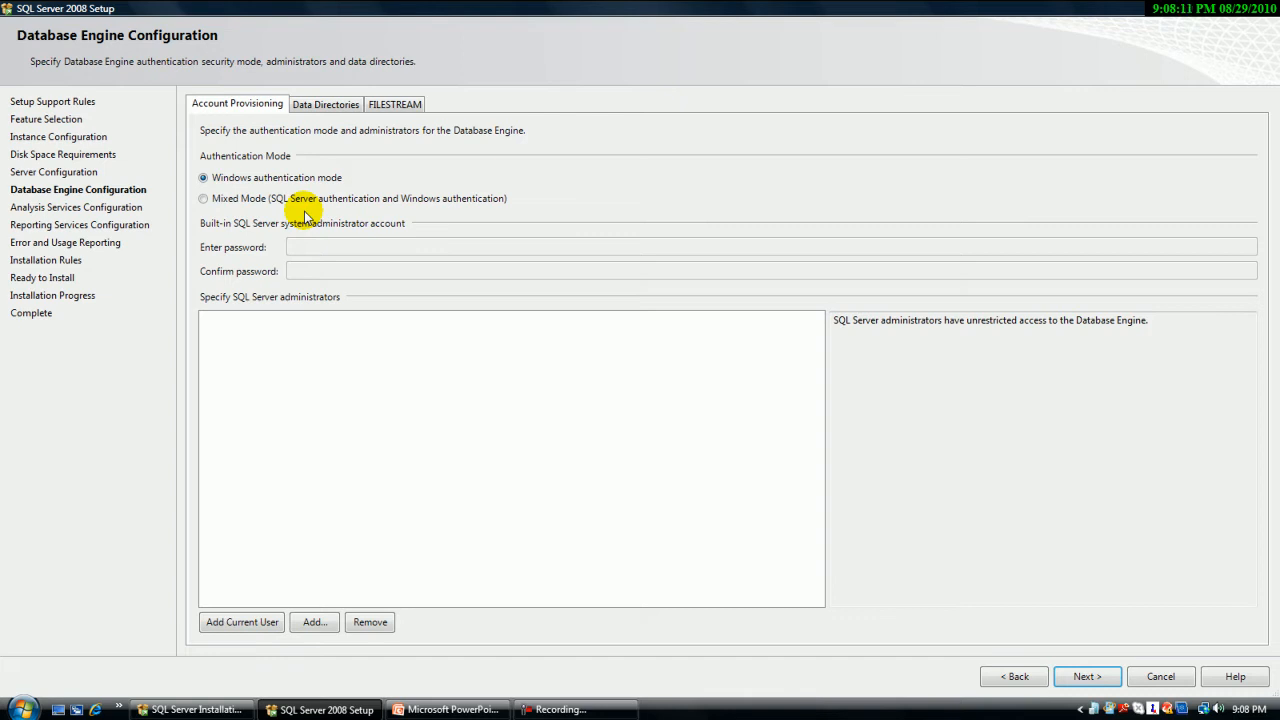
# Step: Try Mixed Mode authentication for the Database Engine and return to Windows authentication mode
pyautogui.click(236, 205)
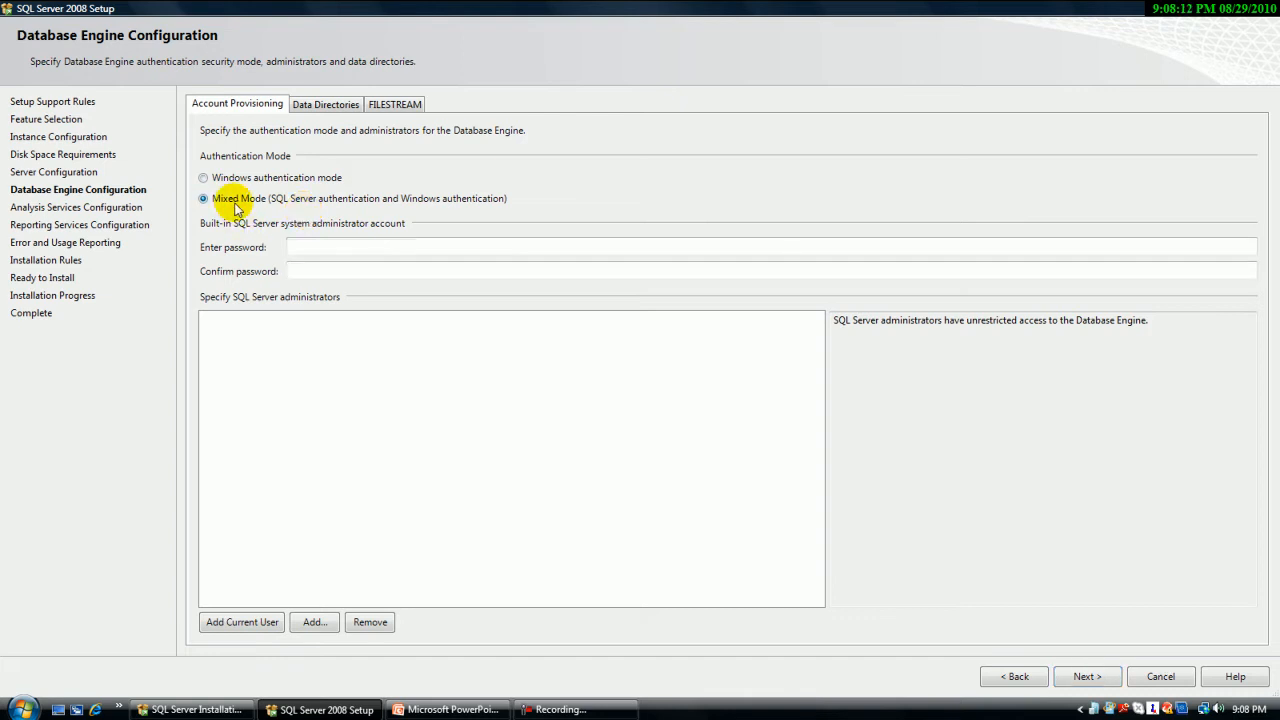
pyautogui.click(309, 248)
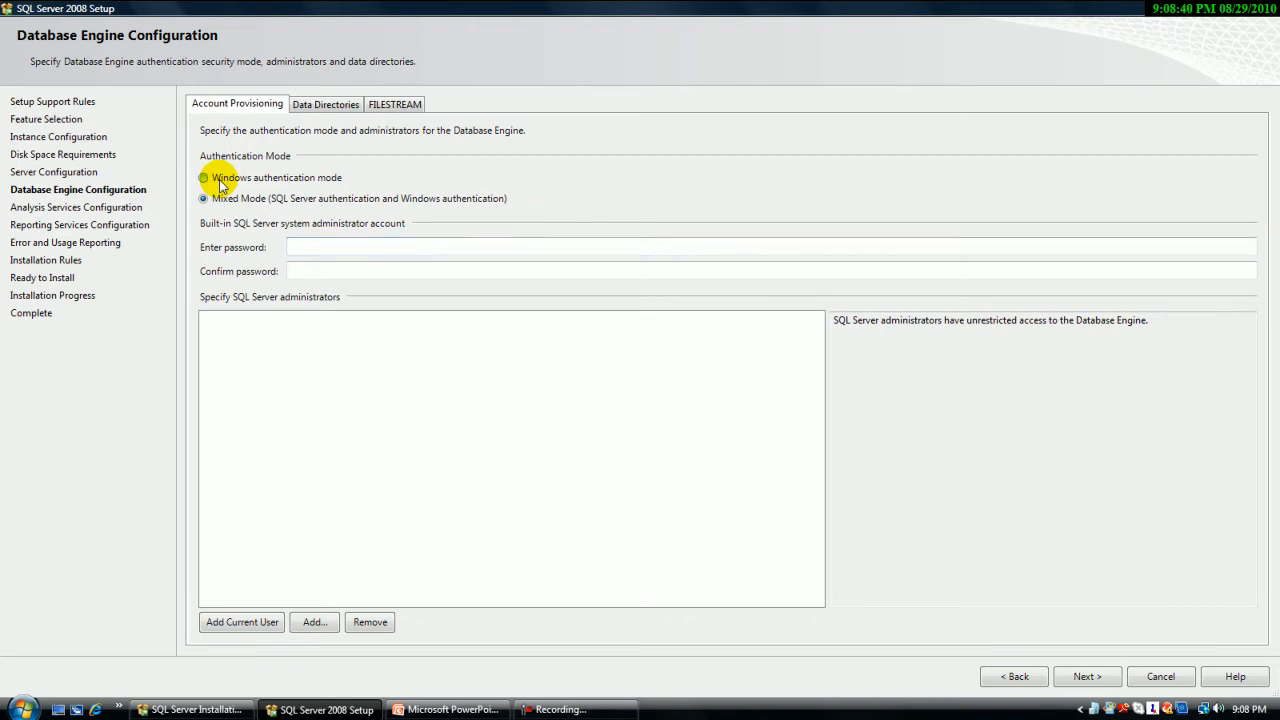
pyautogui.click(219, 182)
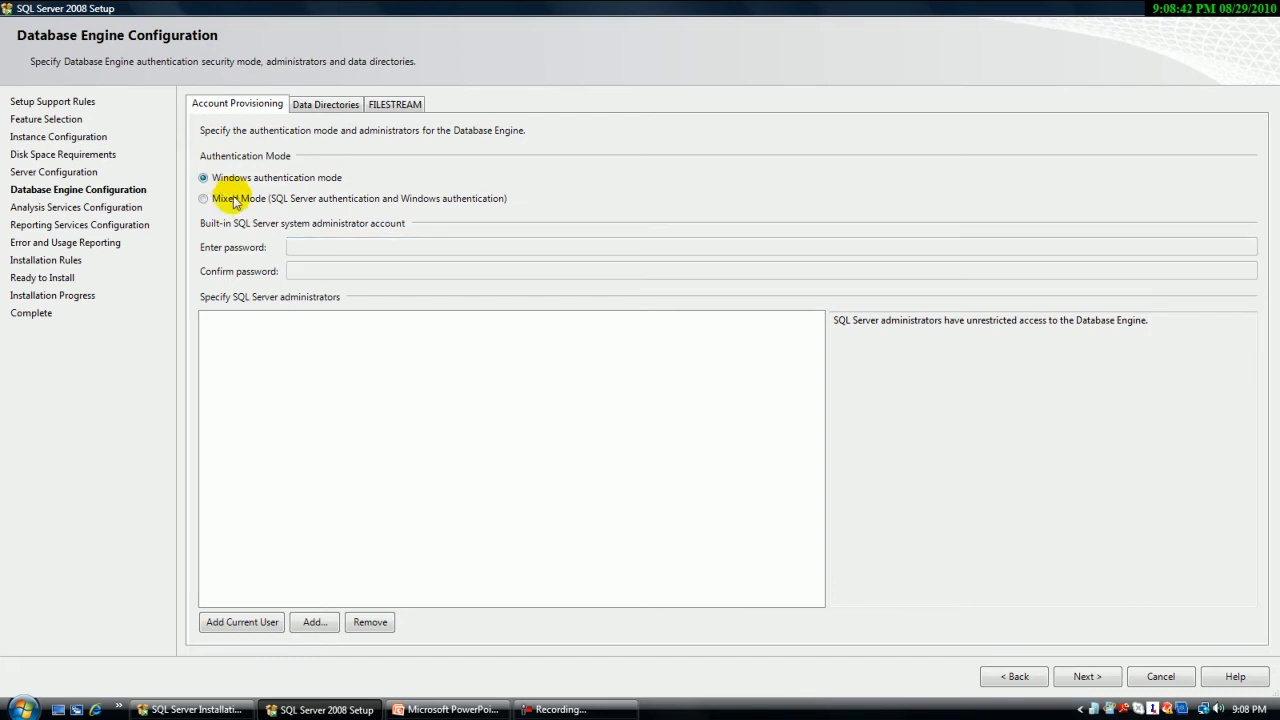
# Step: Add the local user's Windows account as a SQL Server administrator for the Database Engine, finding it through an account search
pyautogui.click(330, 106)
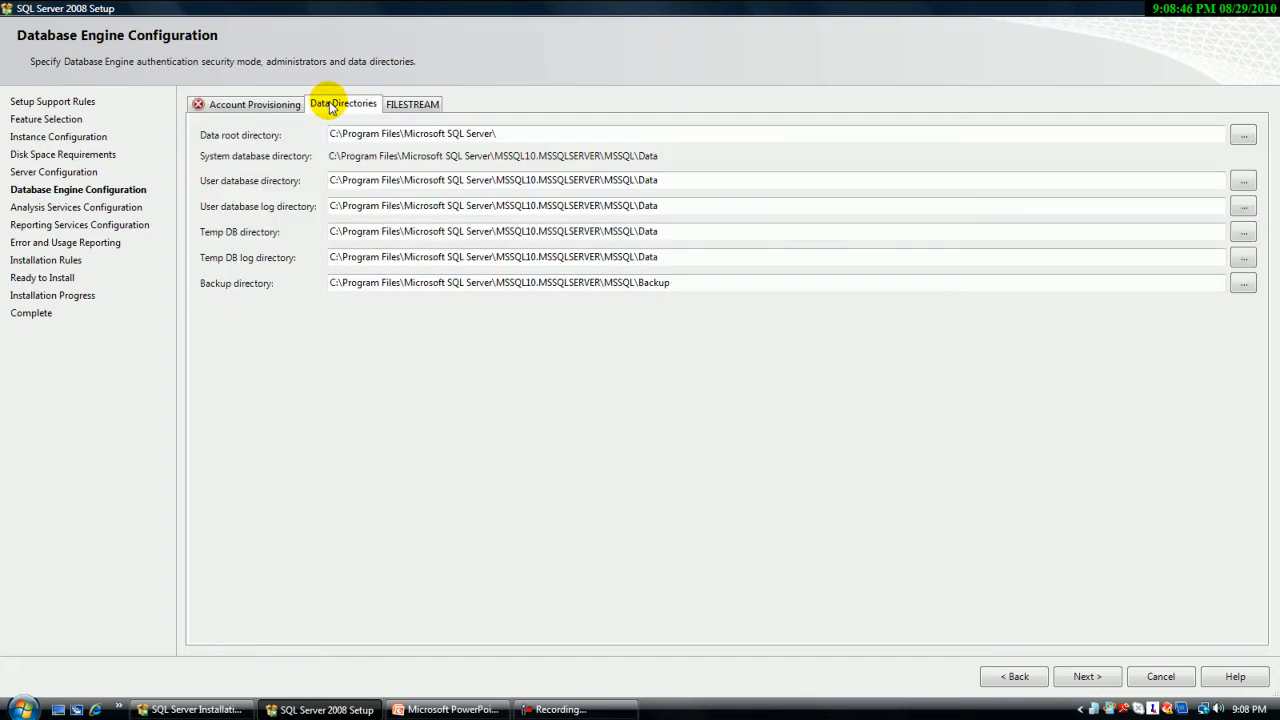
pyautogui.click(226, 105)
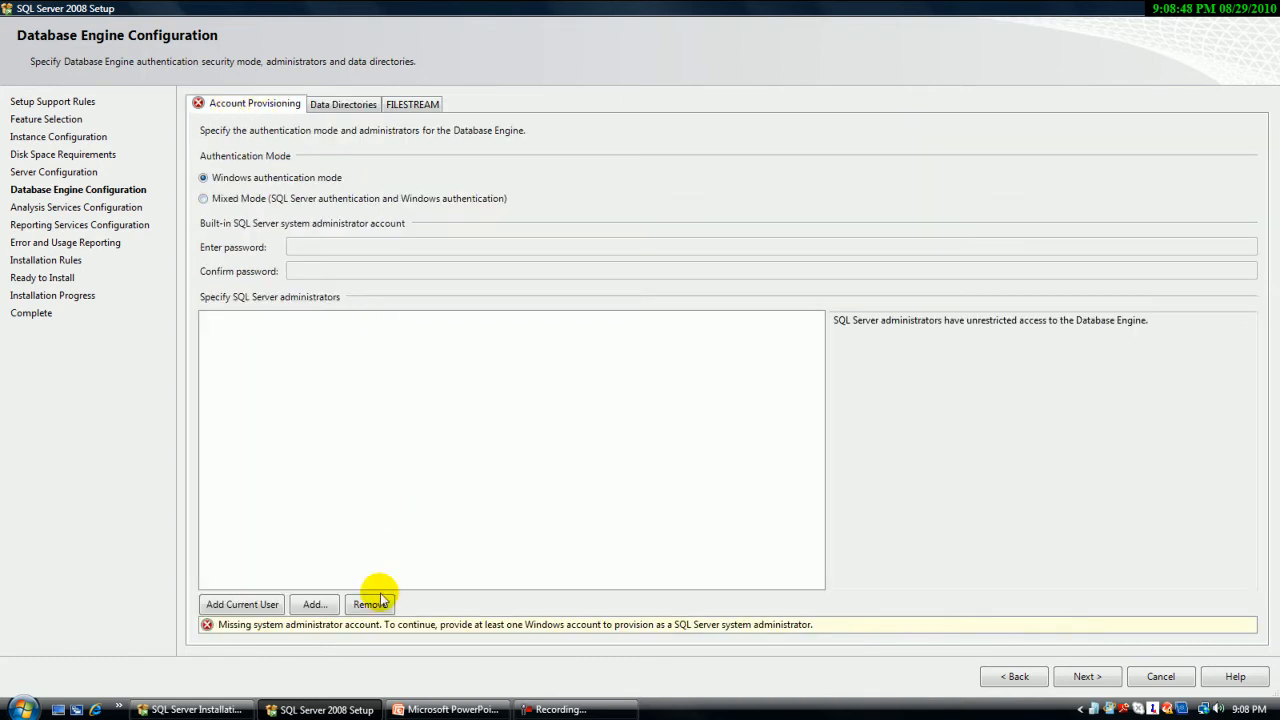
pyautogui.click(330, 608)
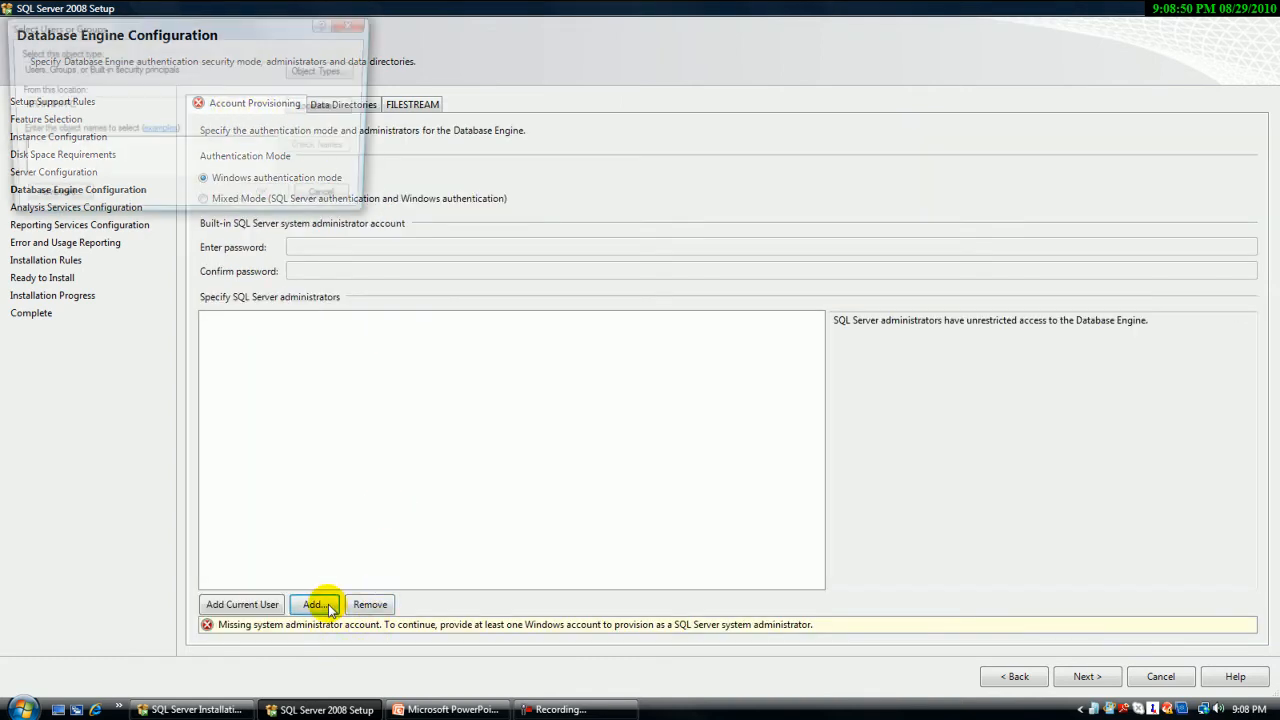
pyautogui.click(50, 199)
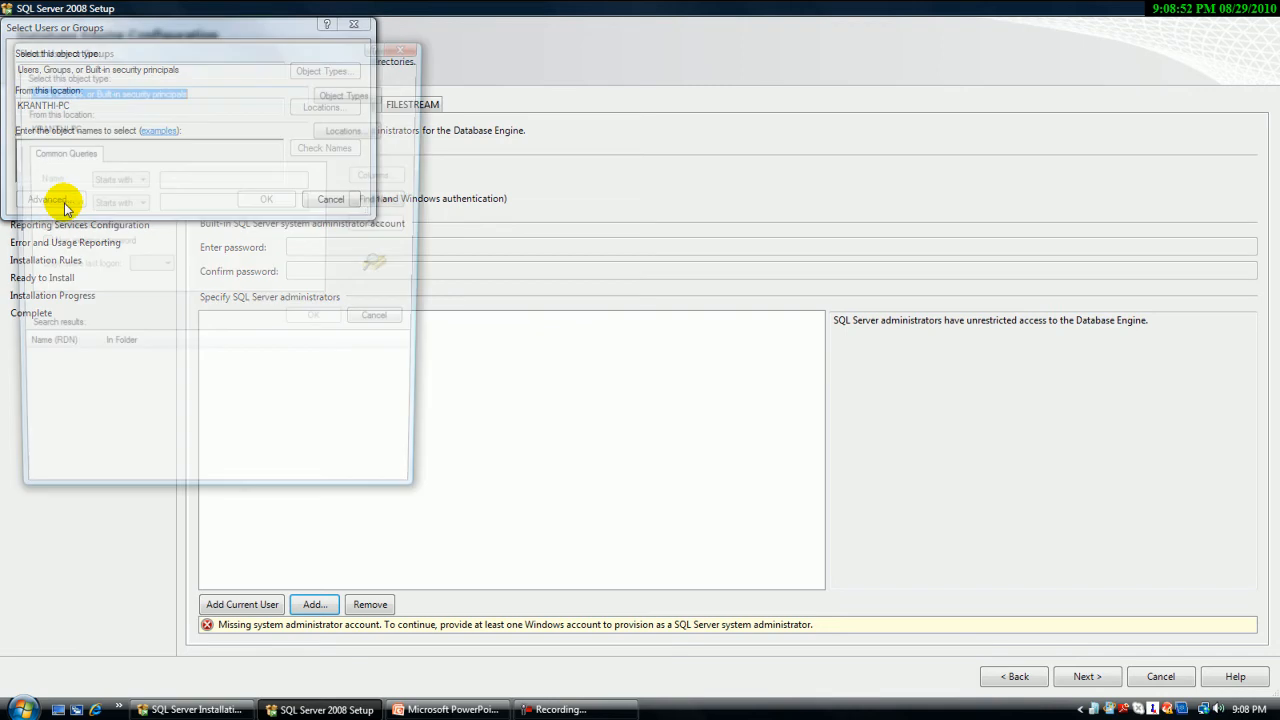
pyautogui.click(383, 200)
pyautogui.moveTo(415, 377); pyautogui.dragTo(417, 426)
pyautogui.doubleClick(100, 434)
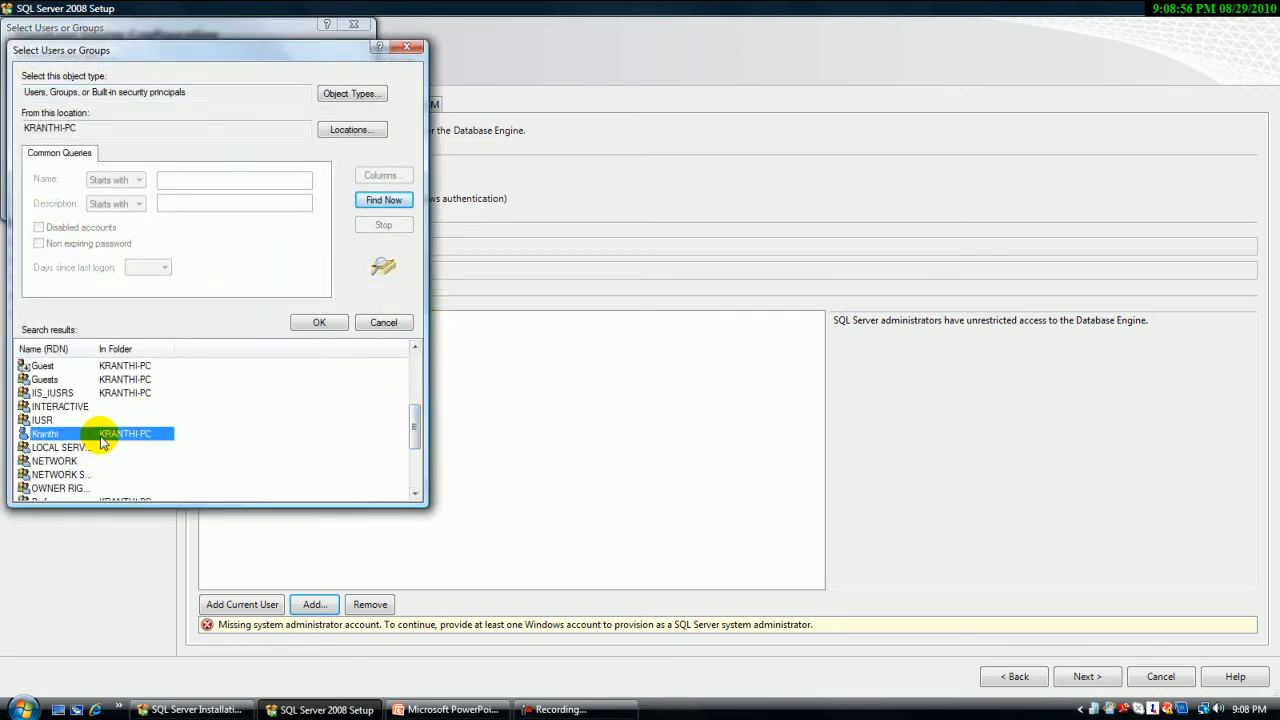
pyautogui.click(268, 200)
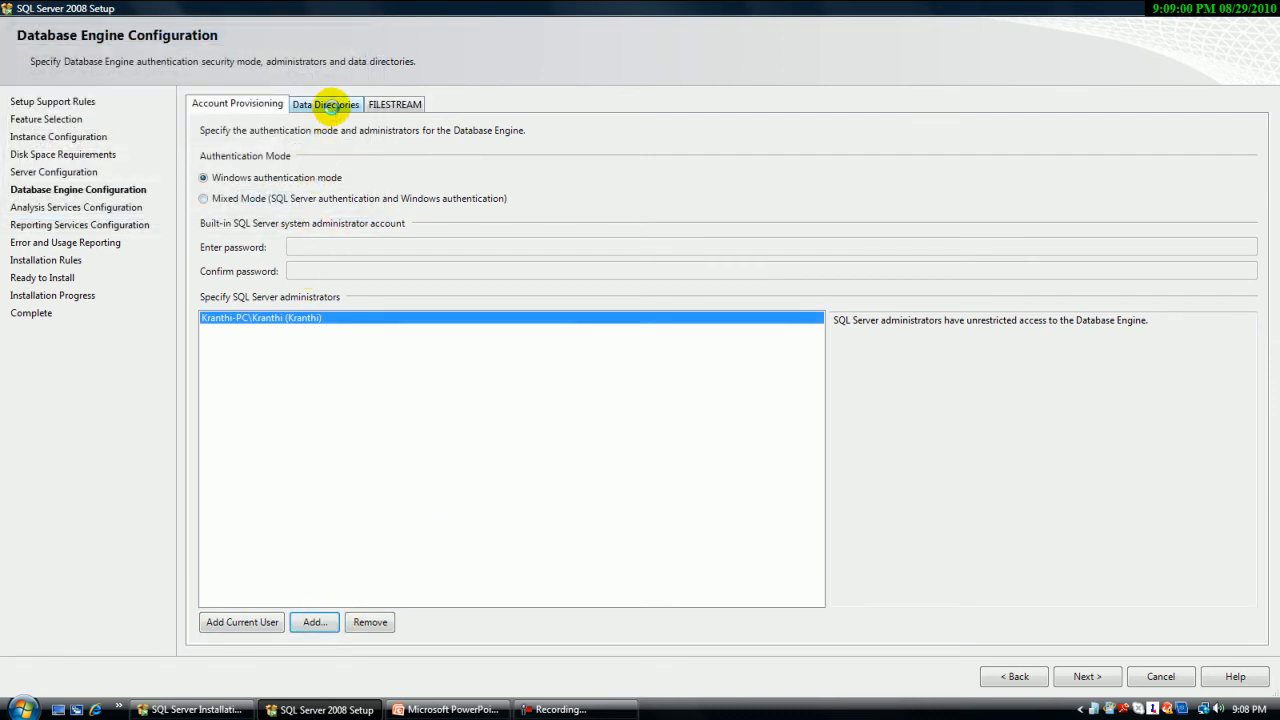
# Step: Review the Database Engine data directories and FILESTREAM options, keep their defaults, and accept the Database Engine configuration
pyautogui.click(329, 106)
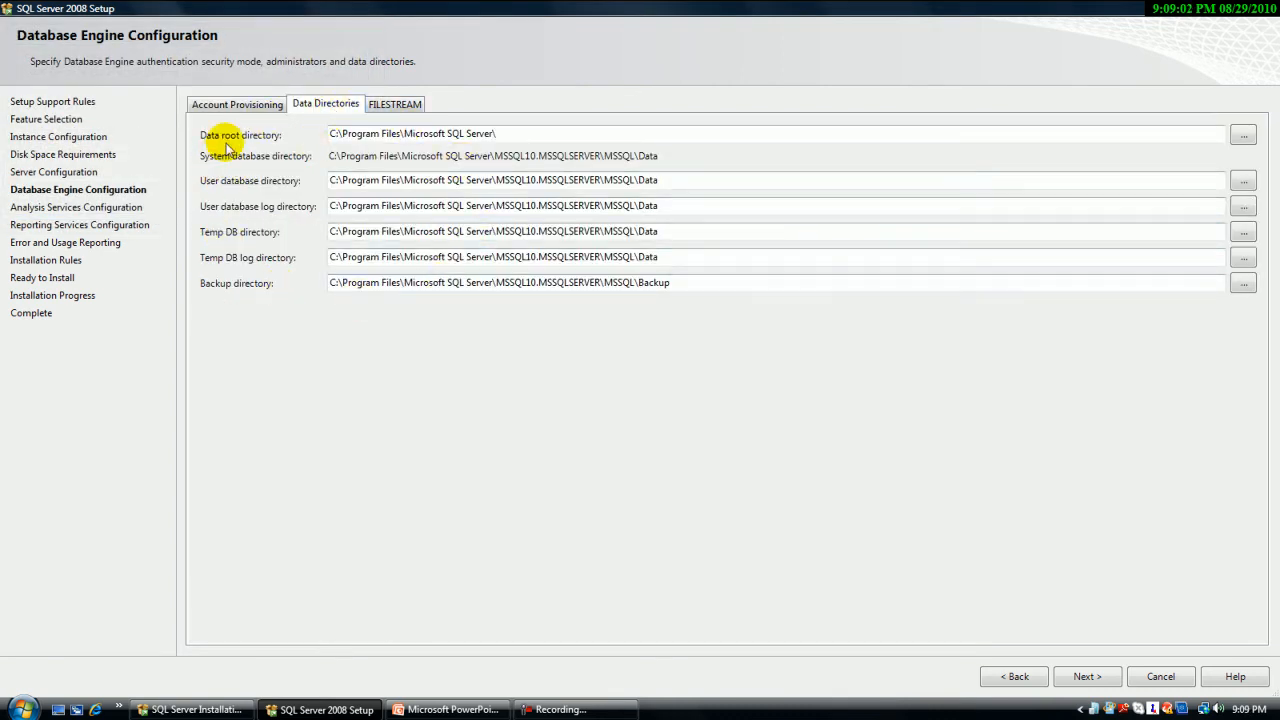
pyautogui.click(263, 106)
pyautogui.click(329, 105)
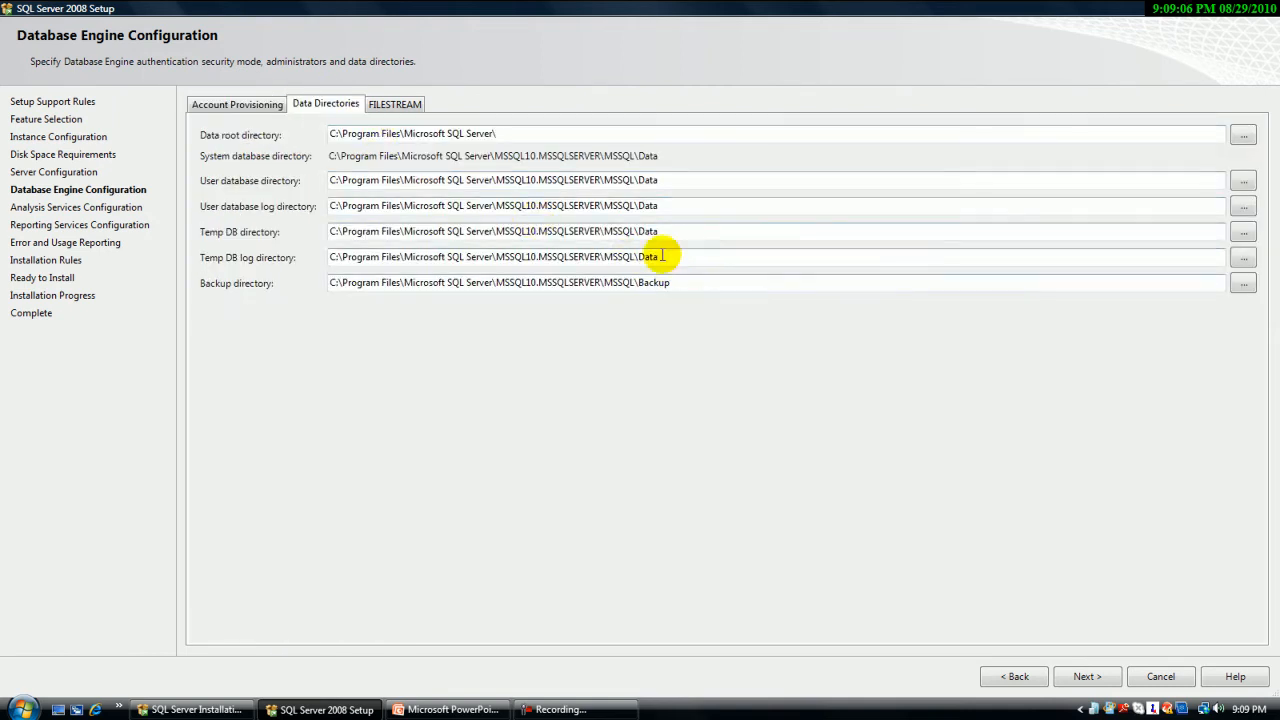
pyautogui.moveTo(610, 180); pyautogui.dragTo(663, 178)
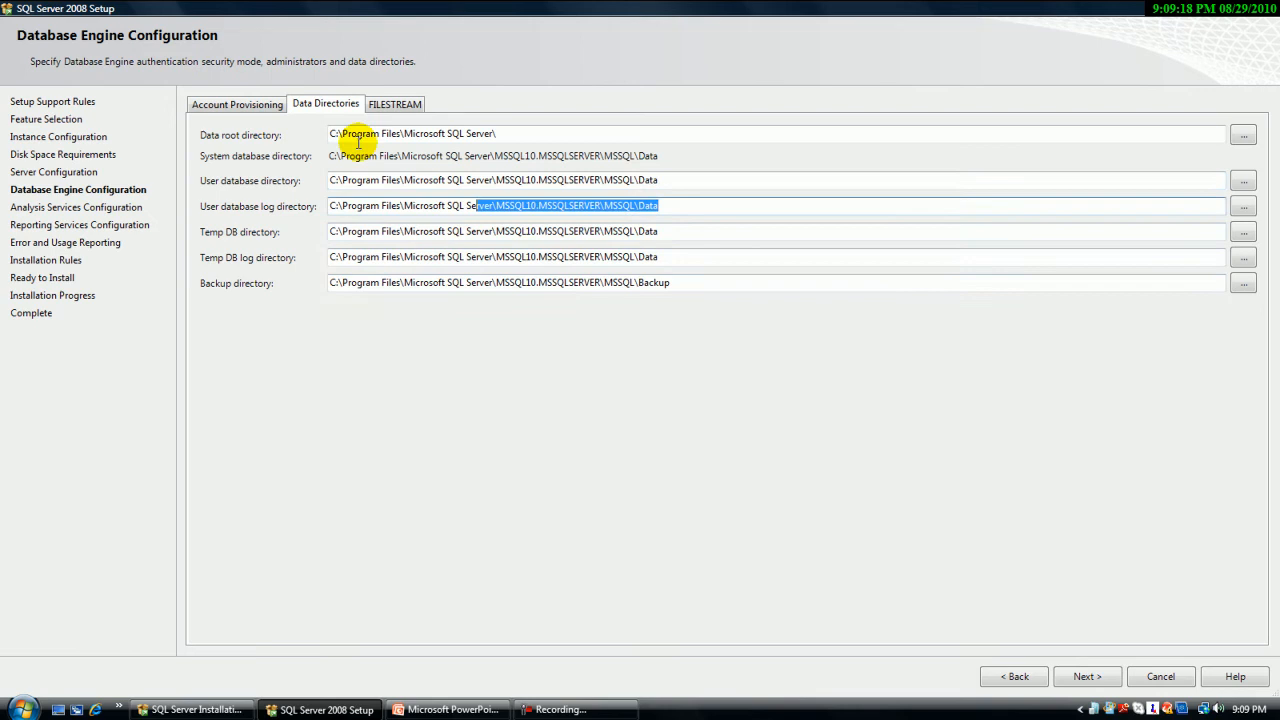
pyautogui.moveTo(660, 178); pyautogui.dragTo(315, 188)
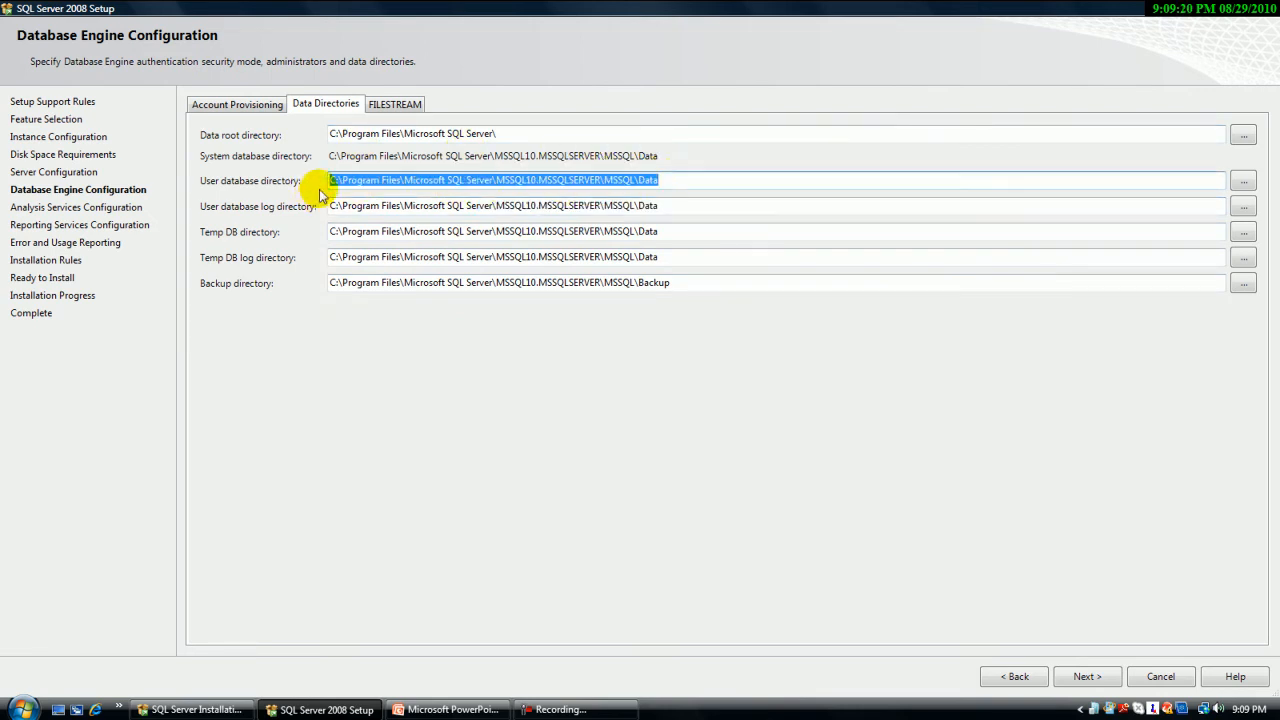
pyautogui.click(403, 103)
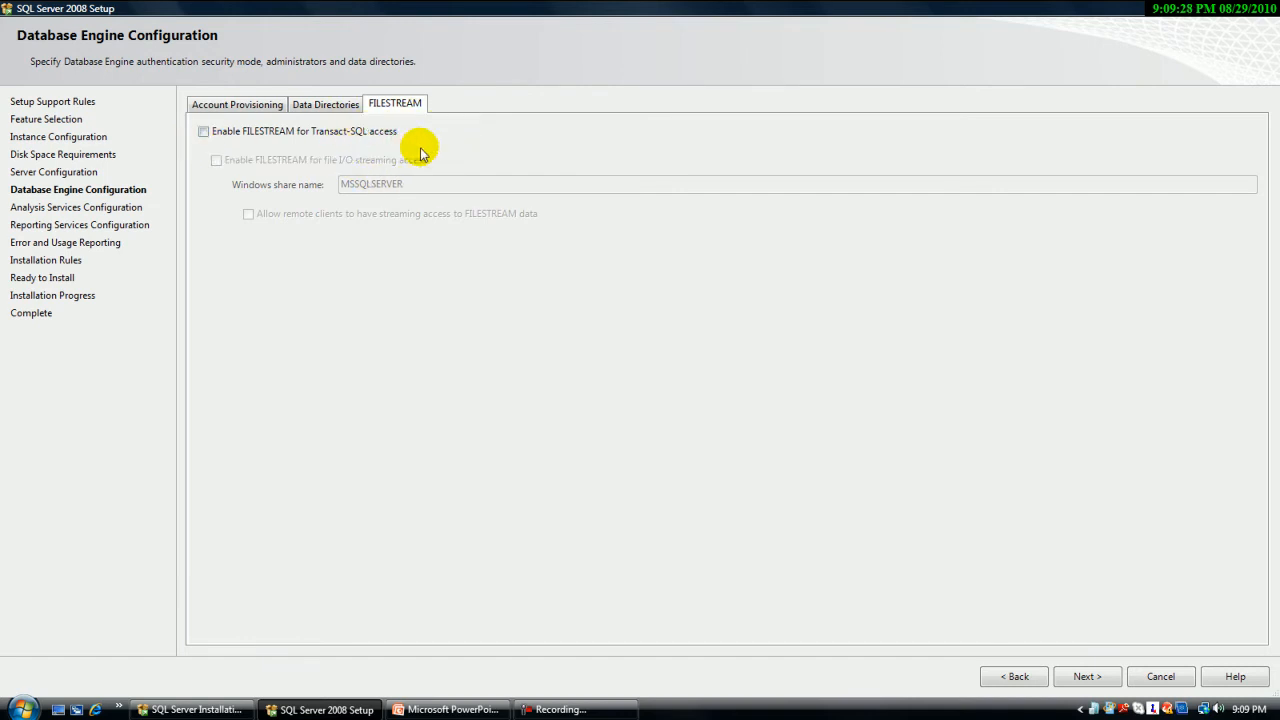
pyautogui.click(258, 102)
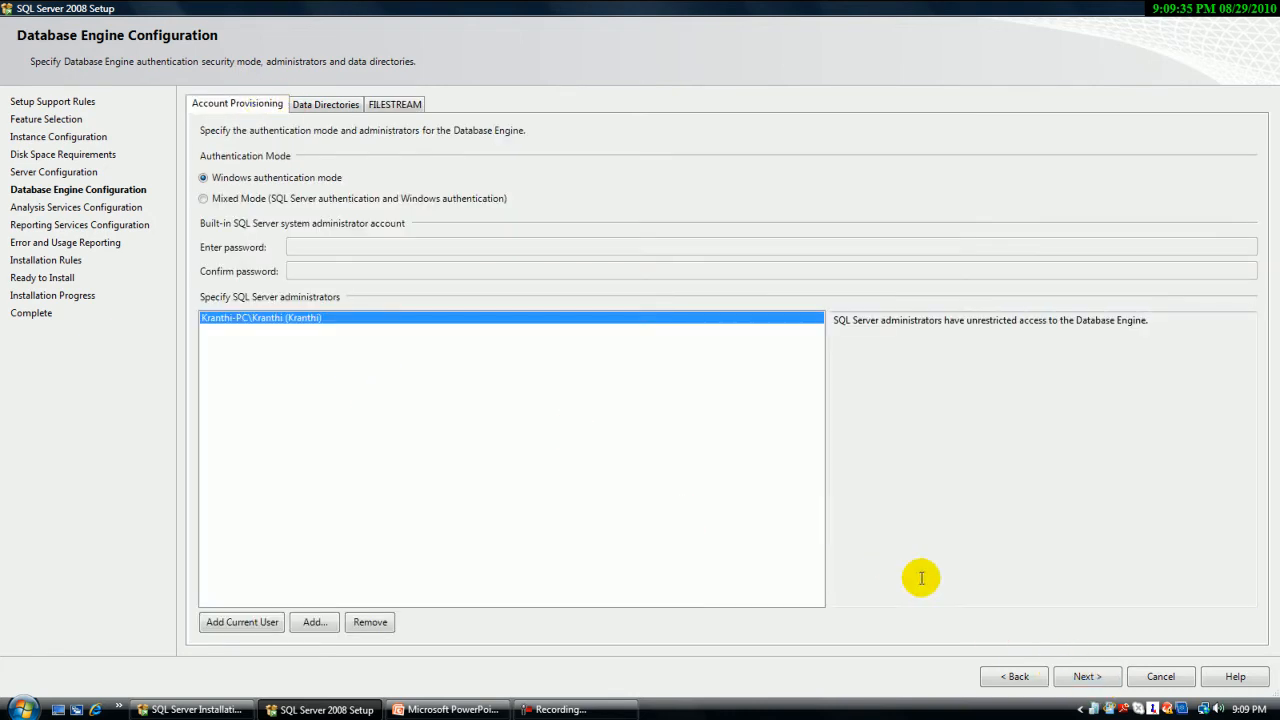
pyautogui.click(1110, 688)
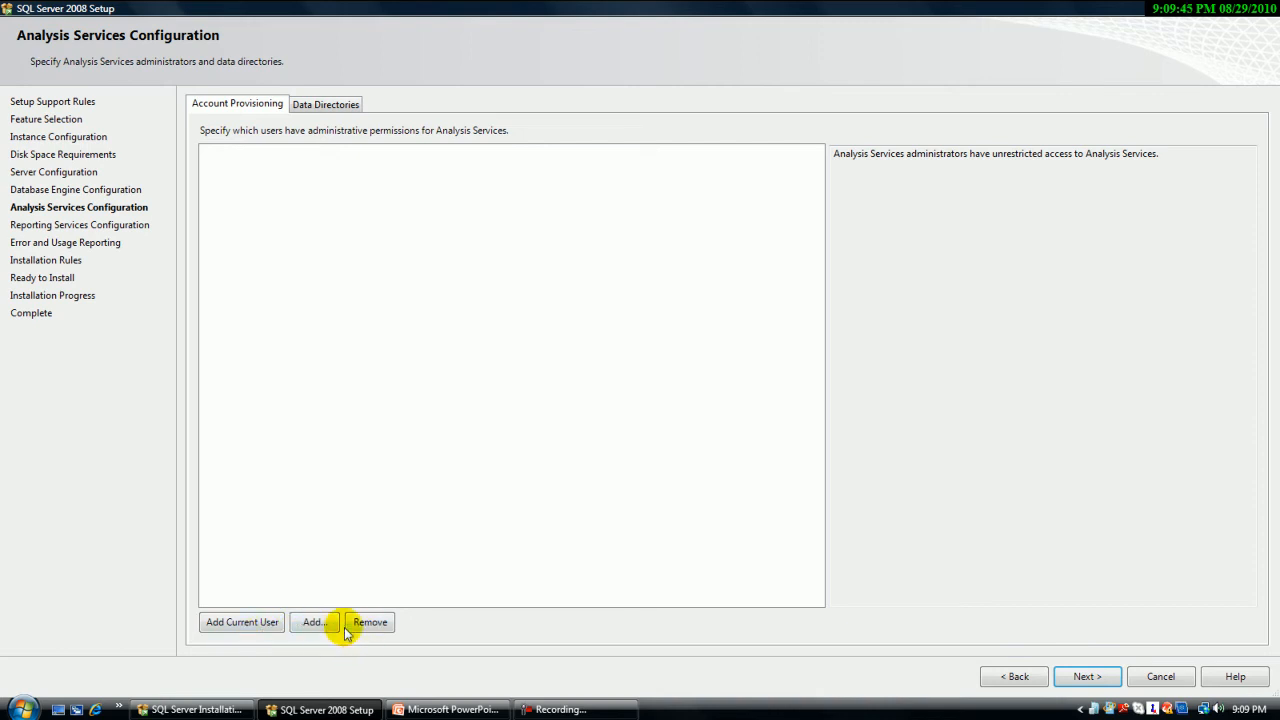
# Step: Grant the local user's Windows account administrative permissions for Analysis Services, finding it through an account search
pyautogui.click(313, 622)
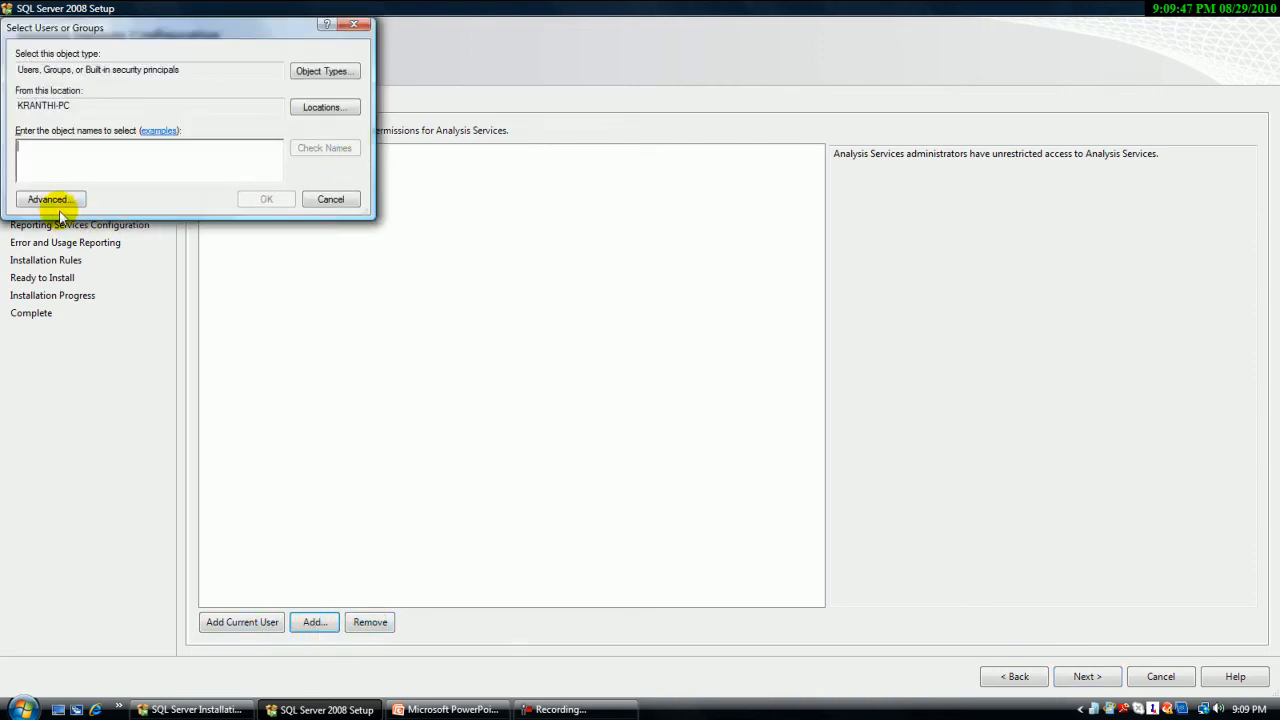
pyautogui.click(55, 200)
pyautogui.click(383, 200)
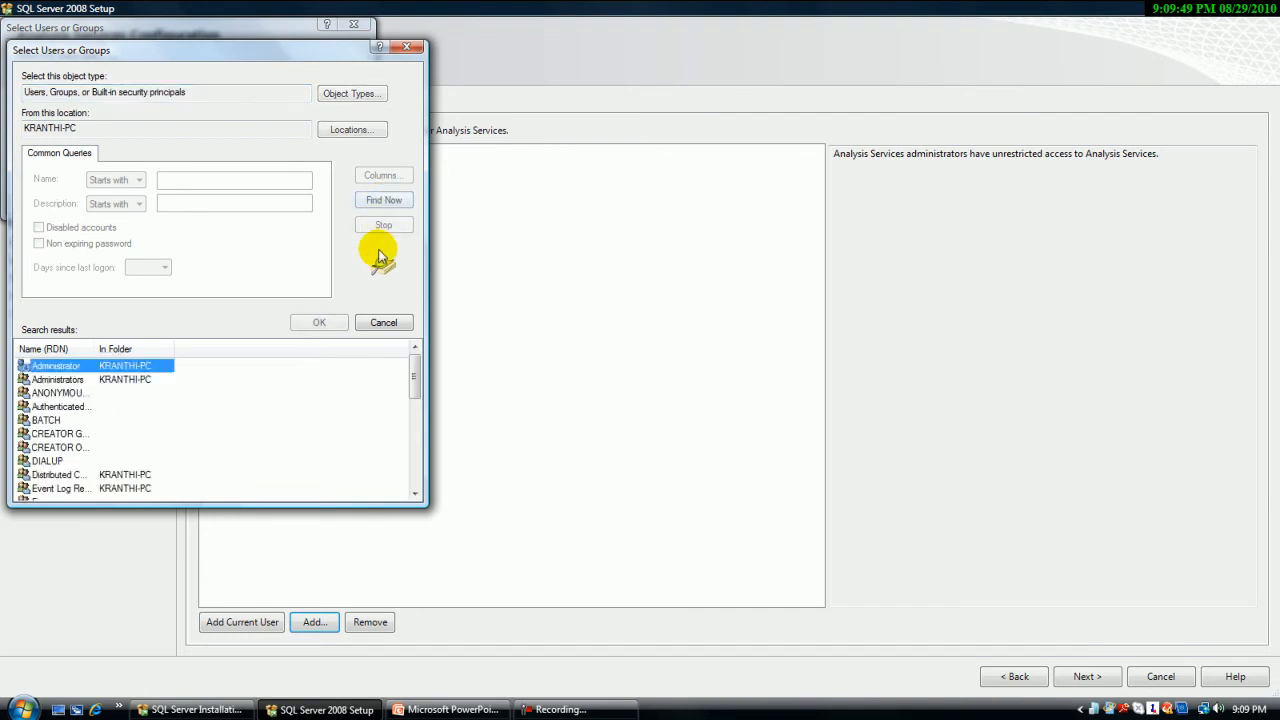
pyautogui.moveTo(416, 380); pyautogui.dragTo(417, 448)
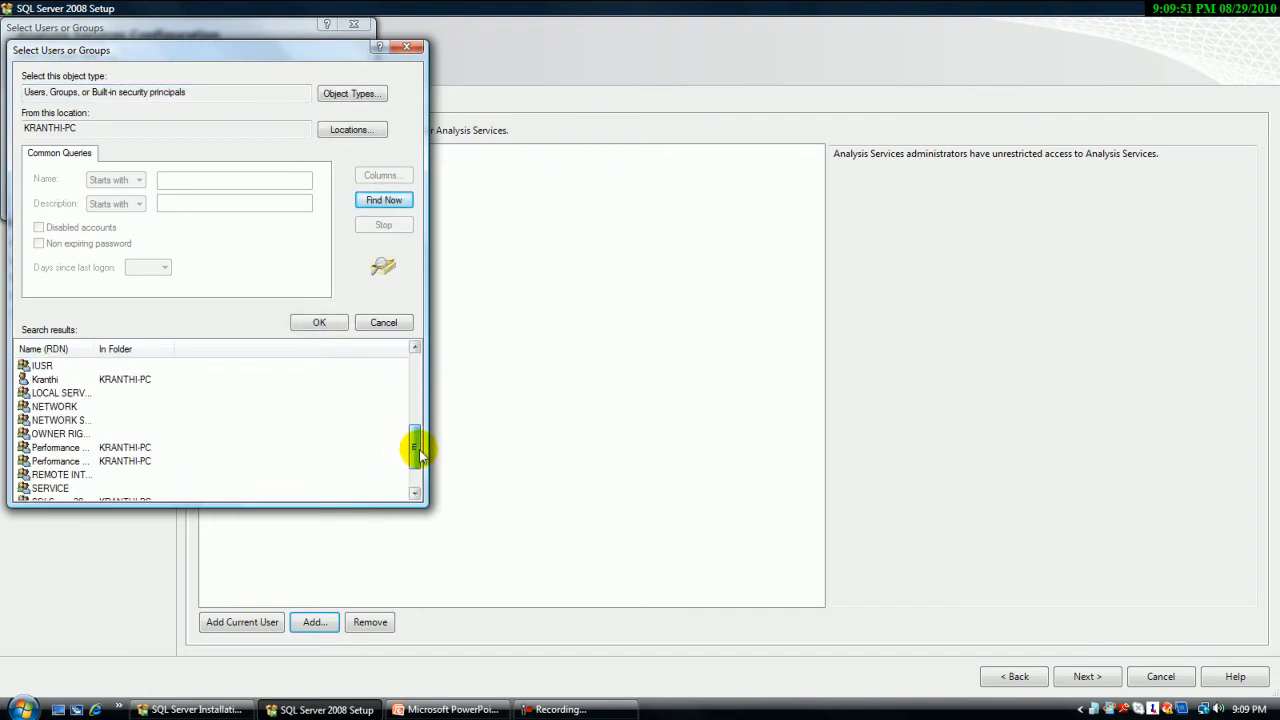
pyautogui.doubleClick(166, 380)
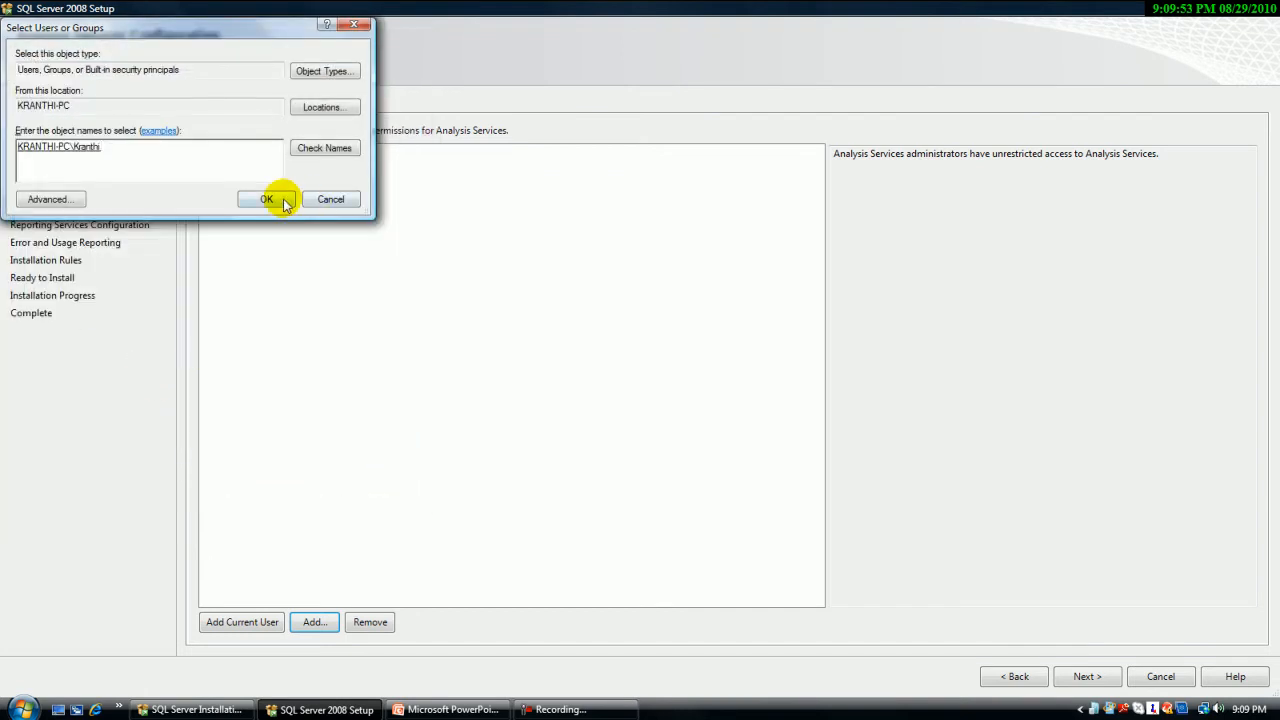
pyautogui.click(281, 202)
# Step: Review the Analysis Services data, log, temp and backup directories, keep the default paths, and accept the Analysis Services configuration
pyautogui.click(327, 104)
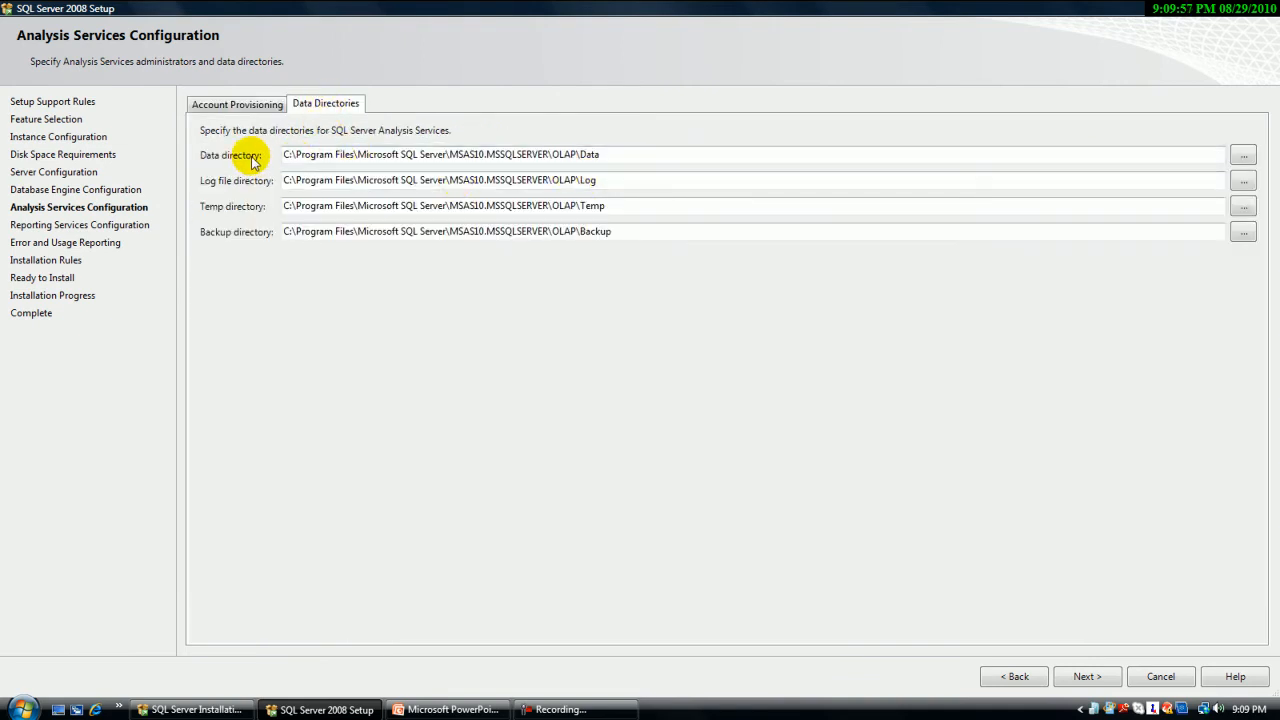
pyautogui.moveTo(310, 155); pyautogui.dragTo(210, 185)
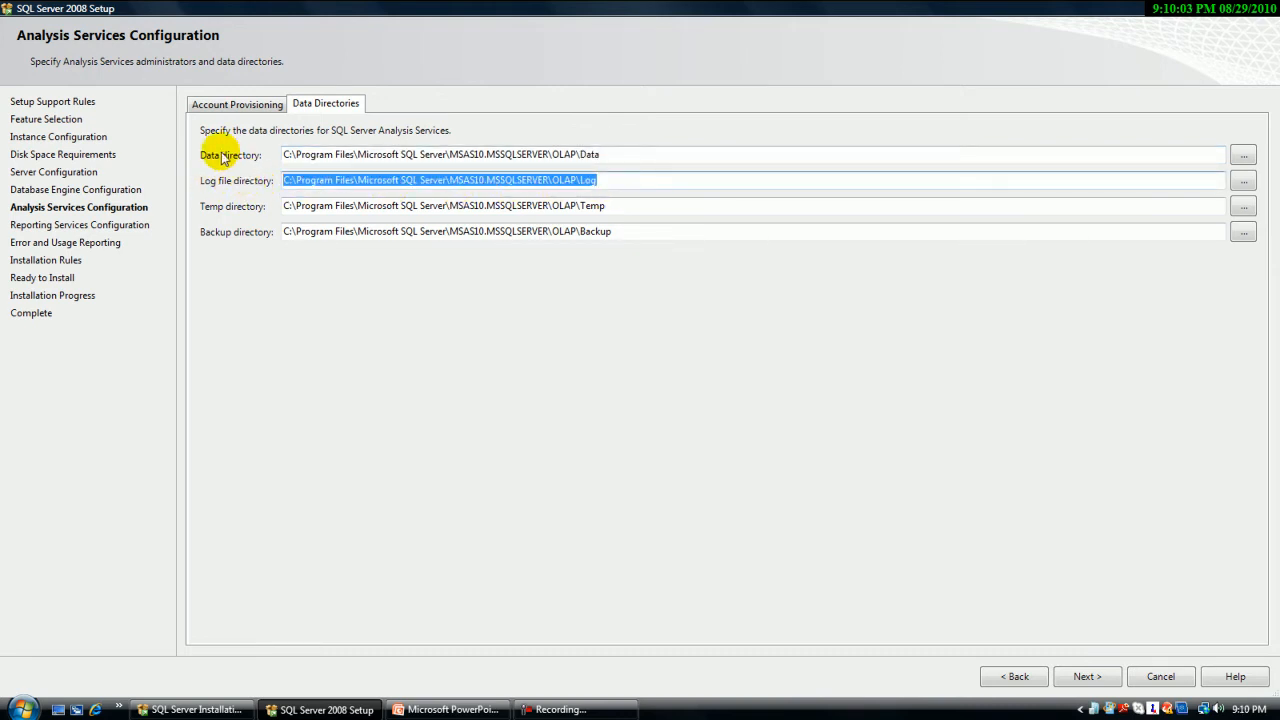
pyautogui.moveTo(292, 206); pyautogui.dragTo(634, 204)
pyautogui.moveTo(414, 231); pyautogui.dragTo(925, 248)
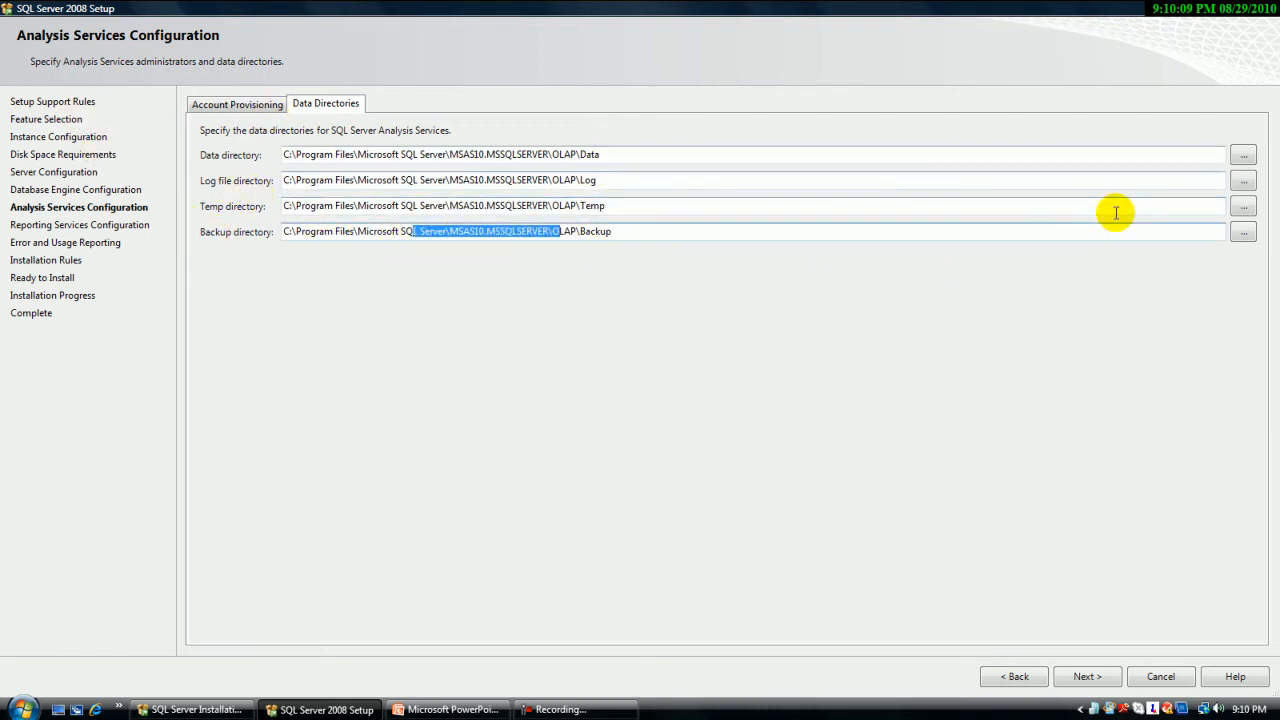
pyautogui.click(1245, 234)
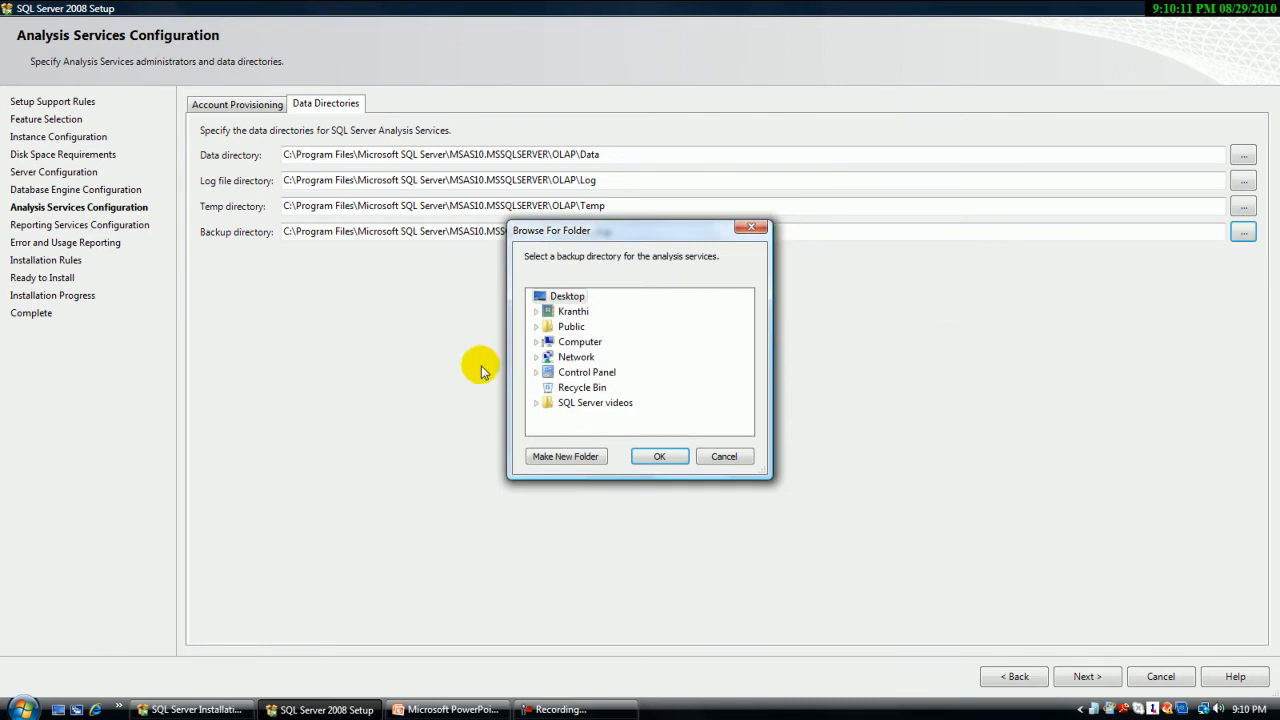
pyautogui.click(737, 457)
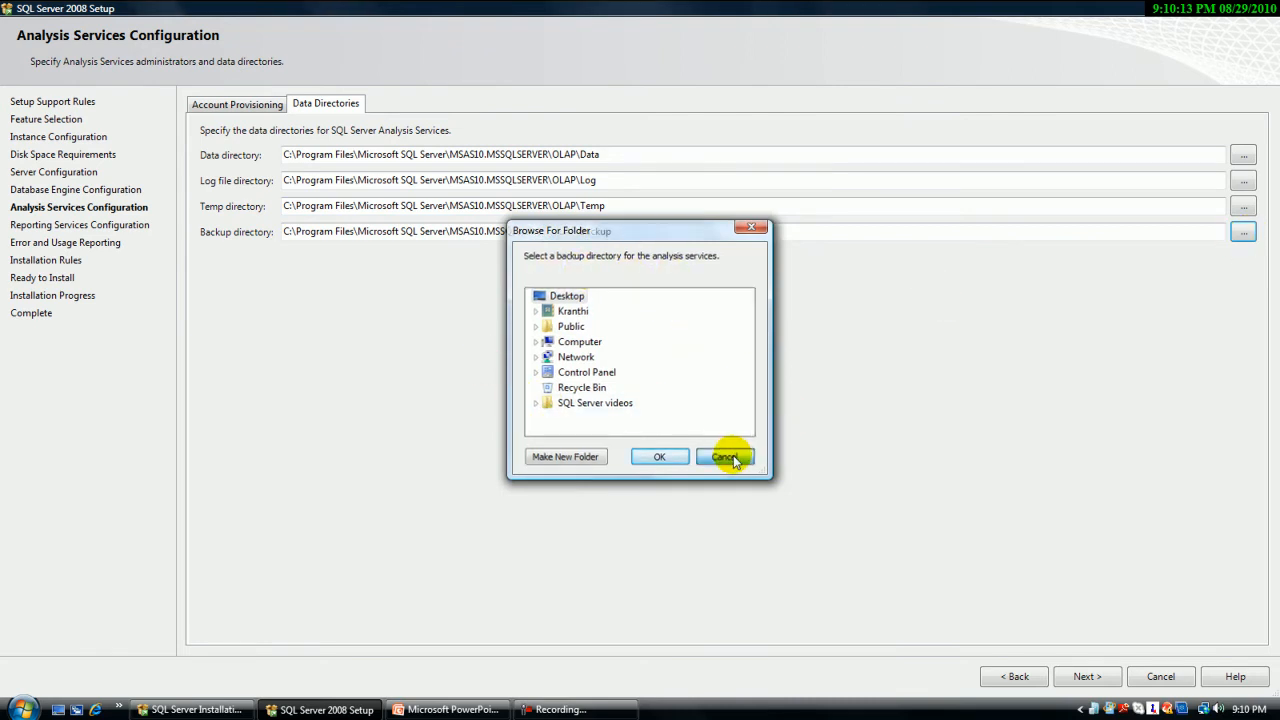
pyautogui.click(260, 102)
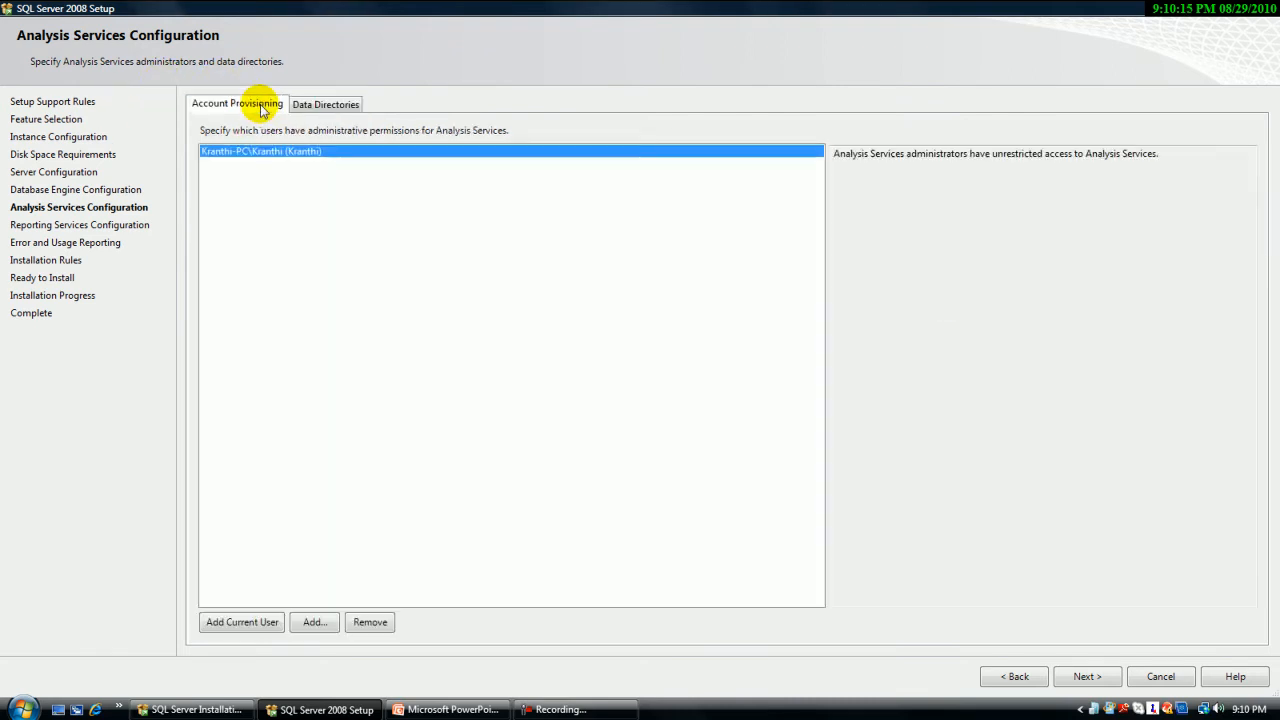
pyautogui.click(1087, 676)
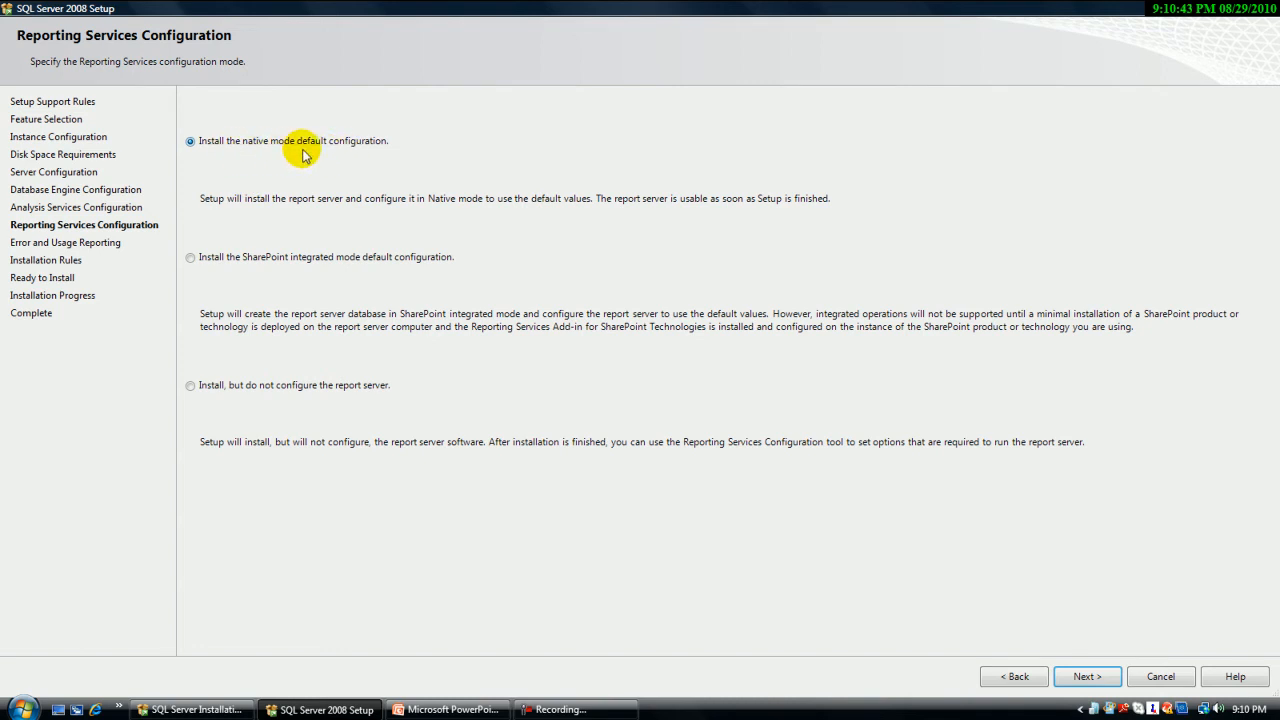
# Step: Accept the native mode default configuration for Reporting Services and advance to the installation summary without enabling error or usage reporting
pyautogui.click(1082, 677)
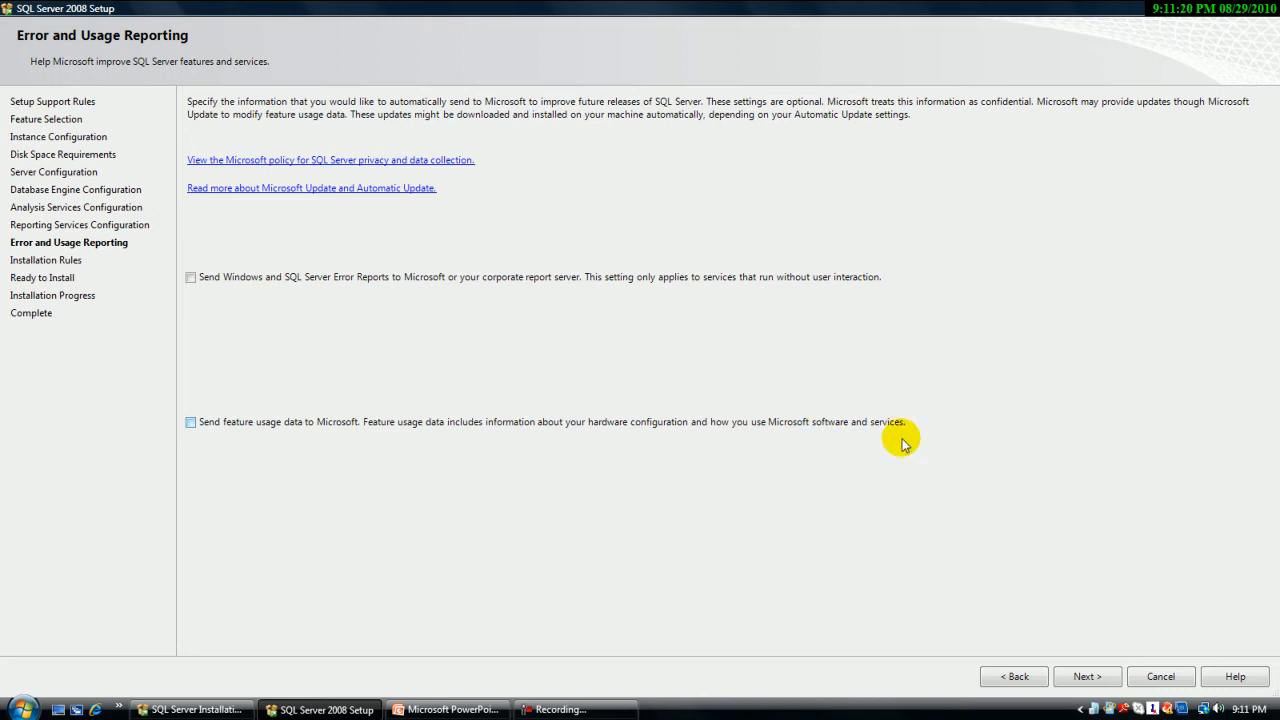
pyautogui.click(1088, 677)
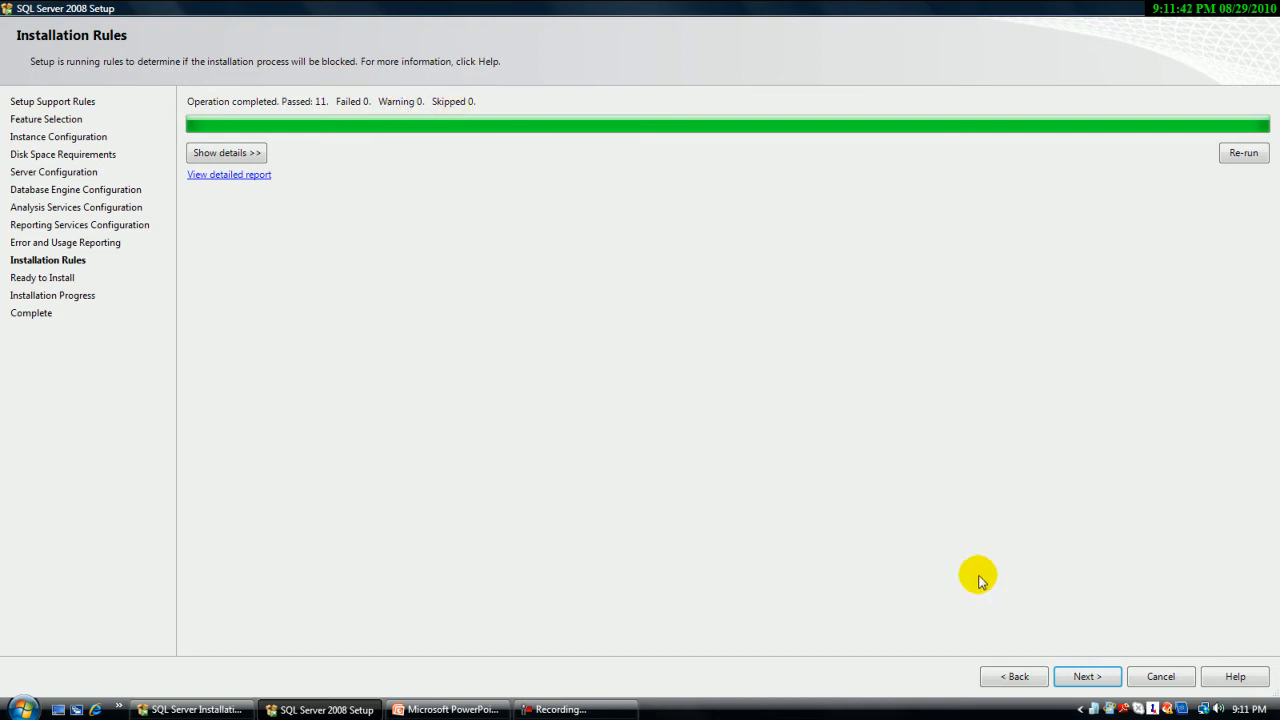
pyautogui.click(1085, 677)
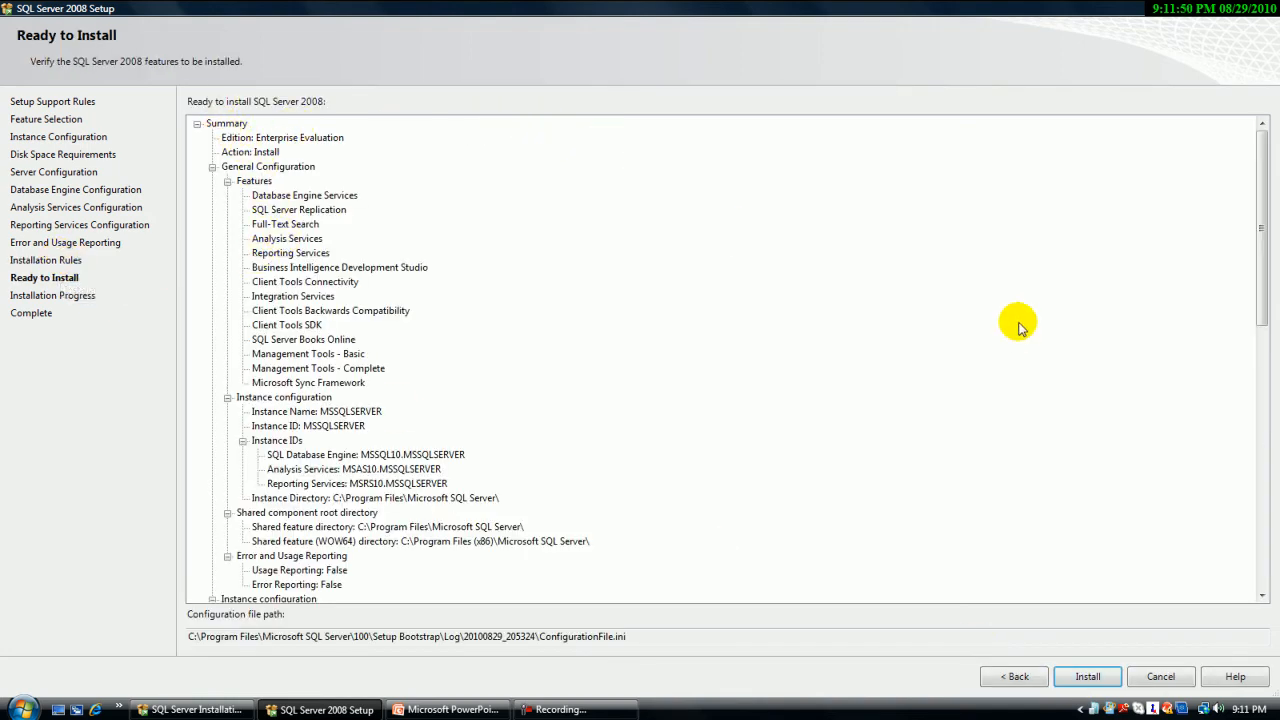
# Step: Review the edition, the install action and the list of features to install in the installation summary
pyautogui.click(300, 140)
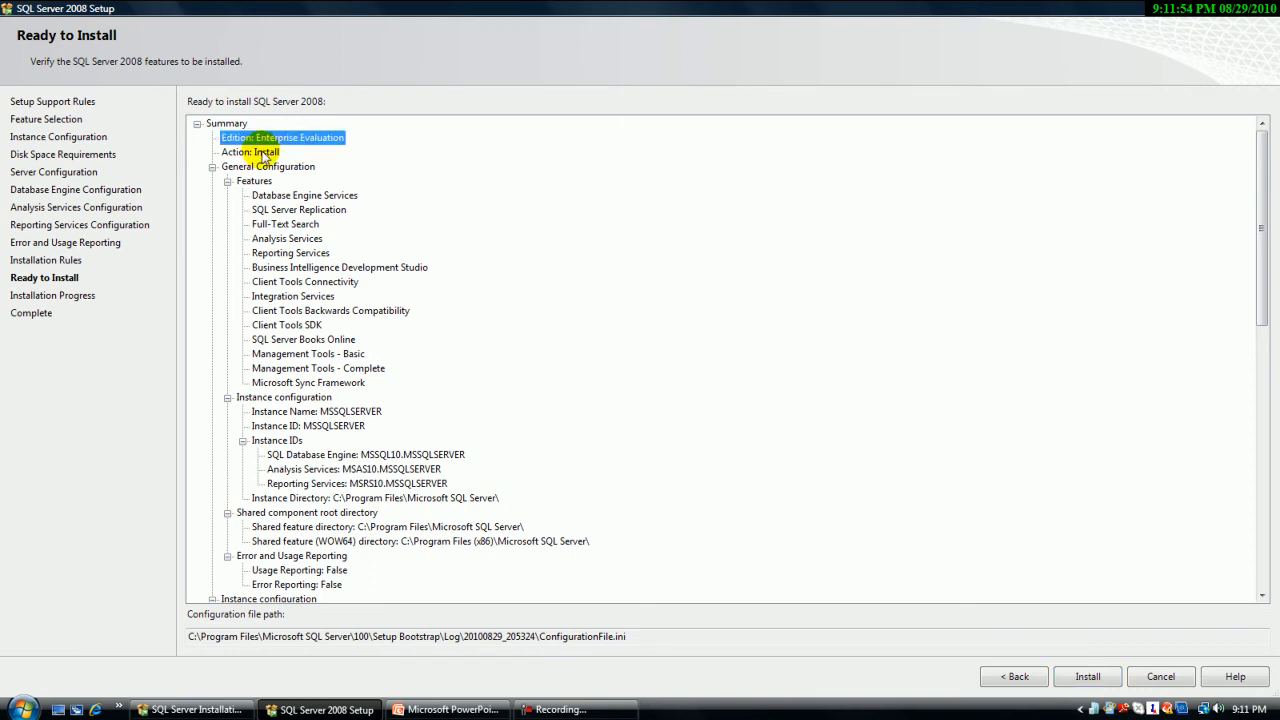
pyautogui.click(265, 152)
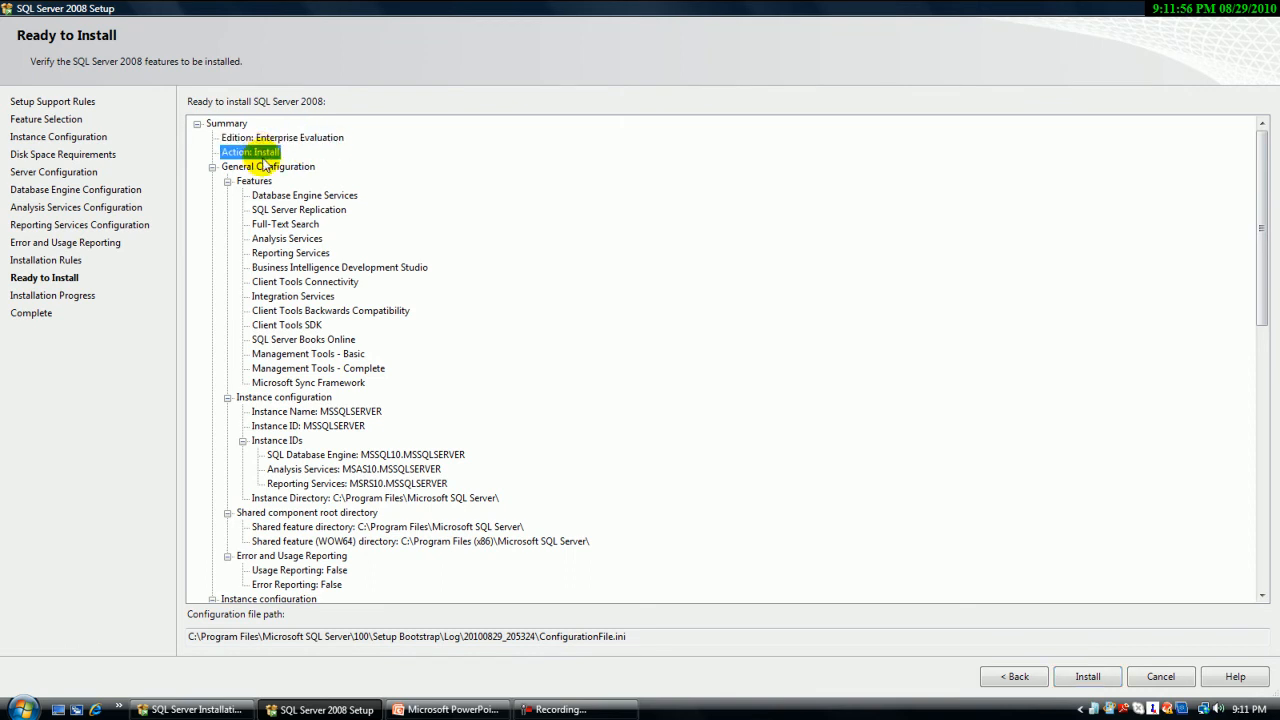
pyautogui.click(258, 182)
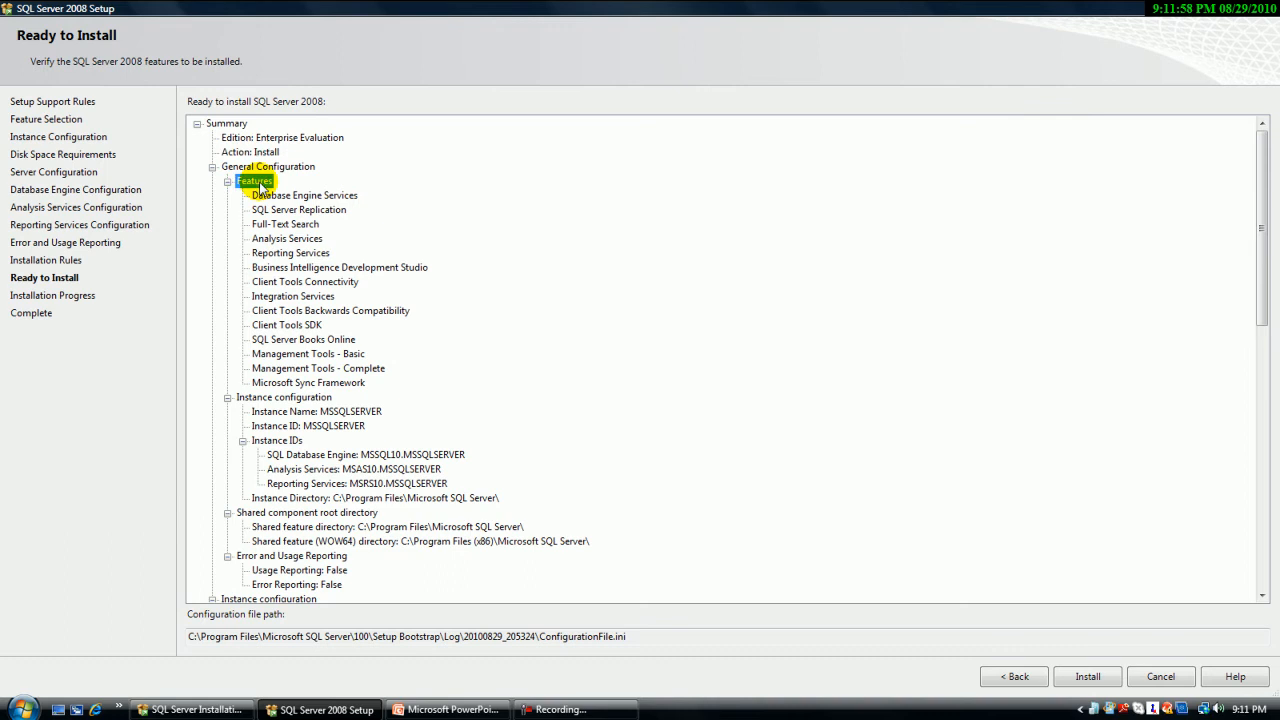
pyautogui.click(292, 240)
pyautogui.click(322, 211)
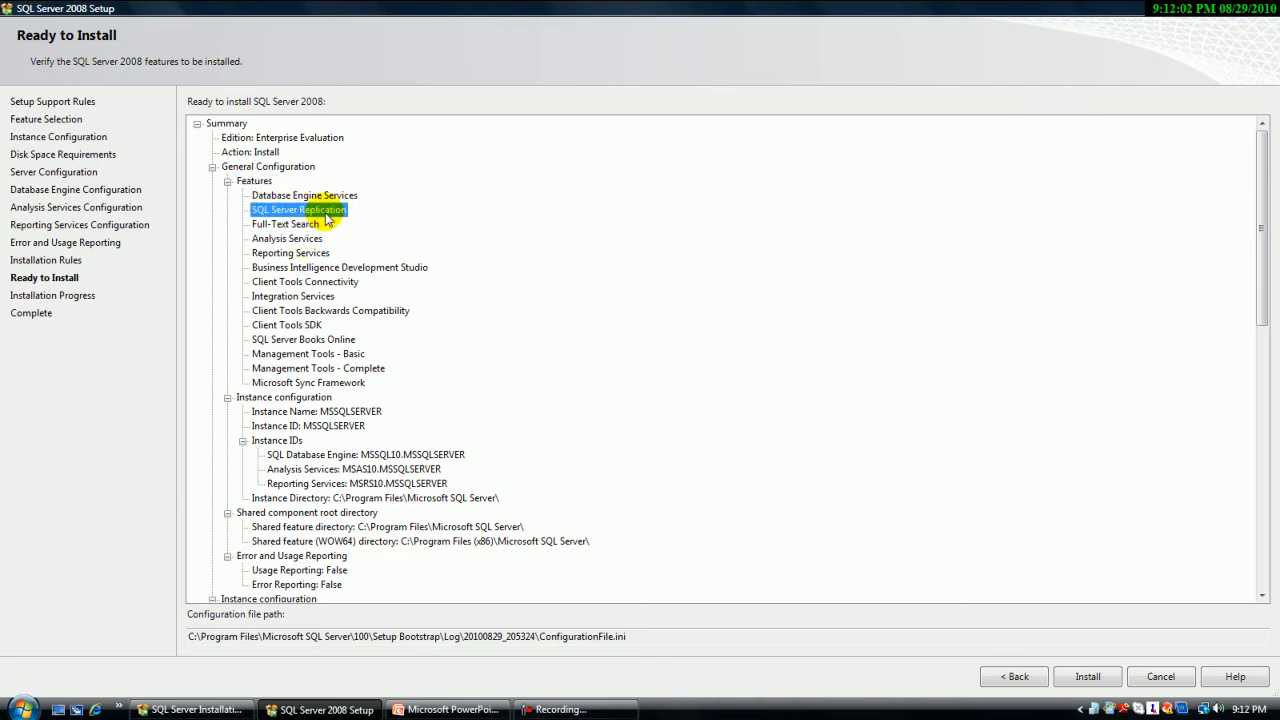
pyautogui.click(348, 268)
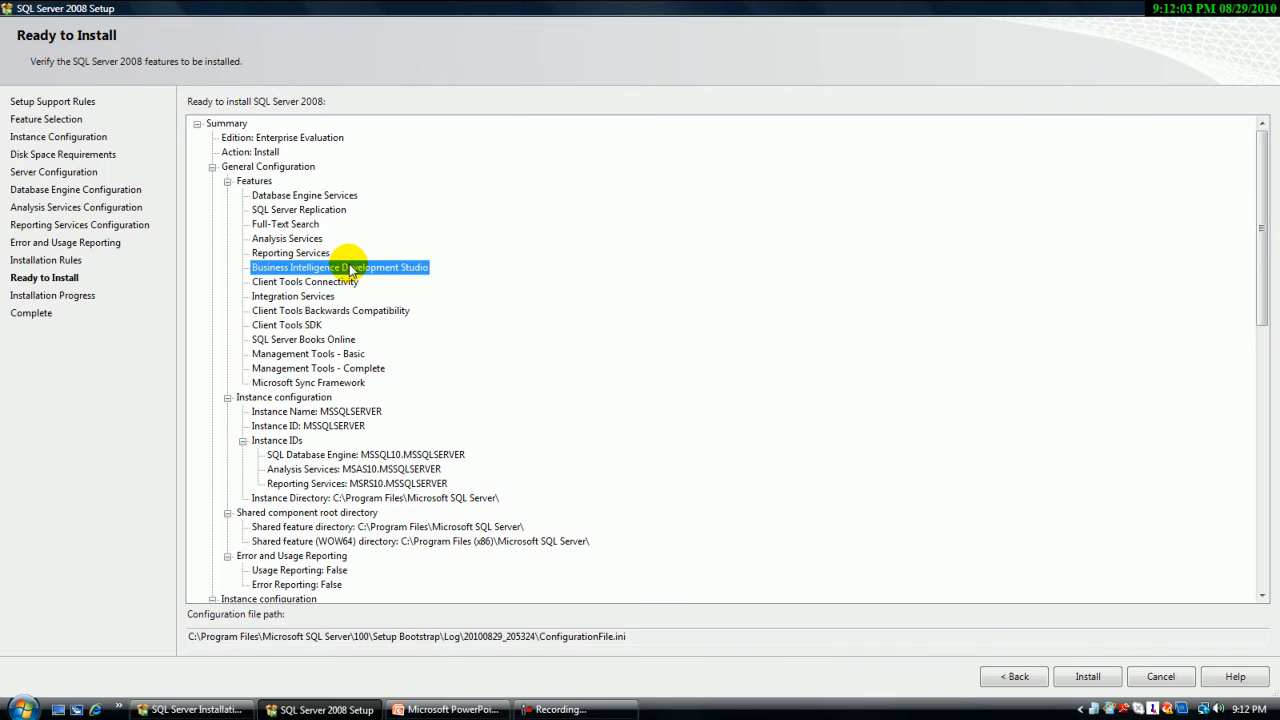
pyautogui.click(328, 312)
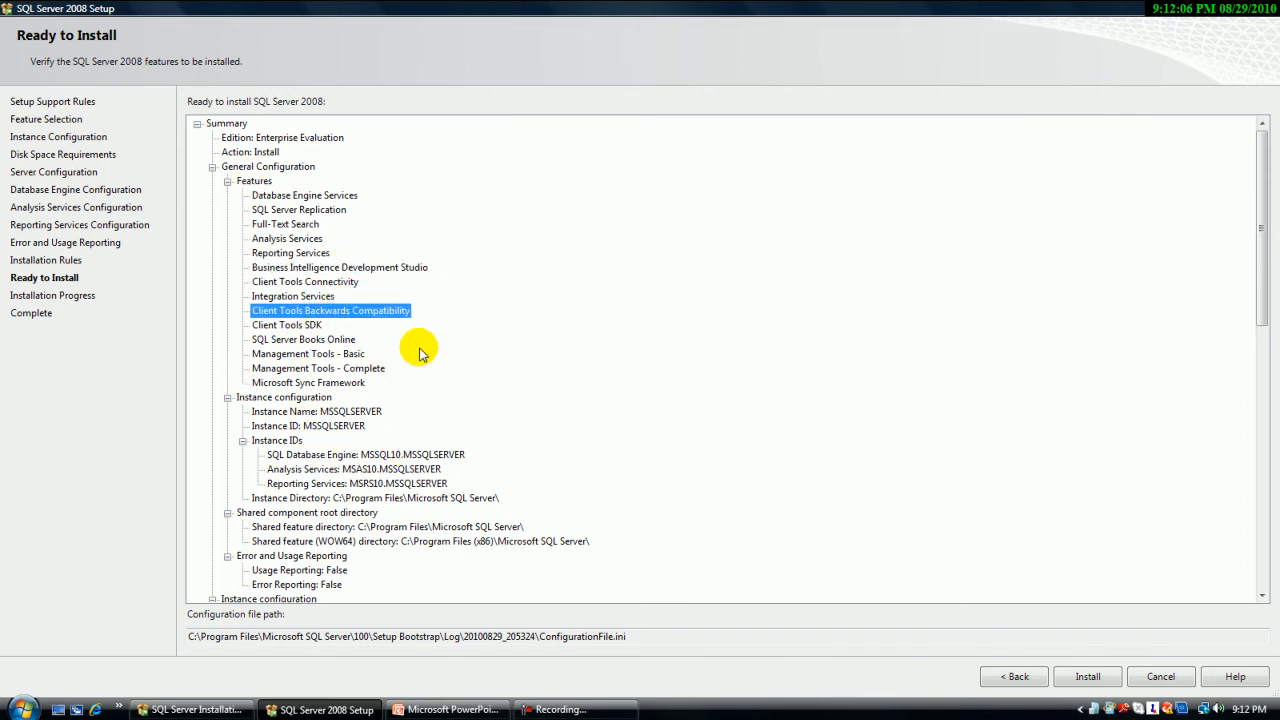
pyautogui.click(328, 356)
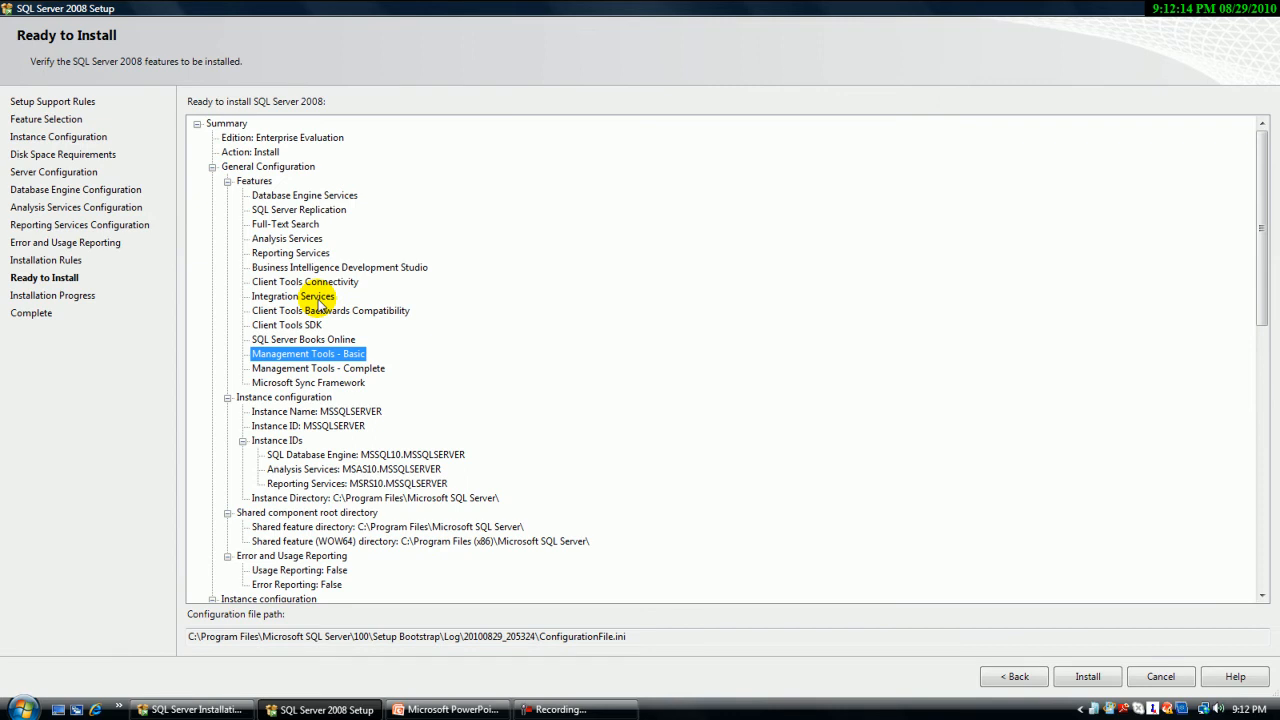
# Step: Check the instance name, the instance IDs and the shared component root directories in the installation summary
pyautogui.click(313, 399)
pyautogui.click(331, 412)
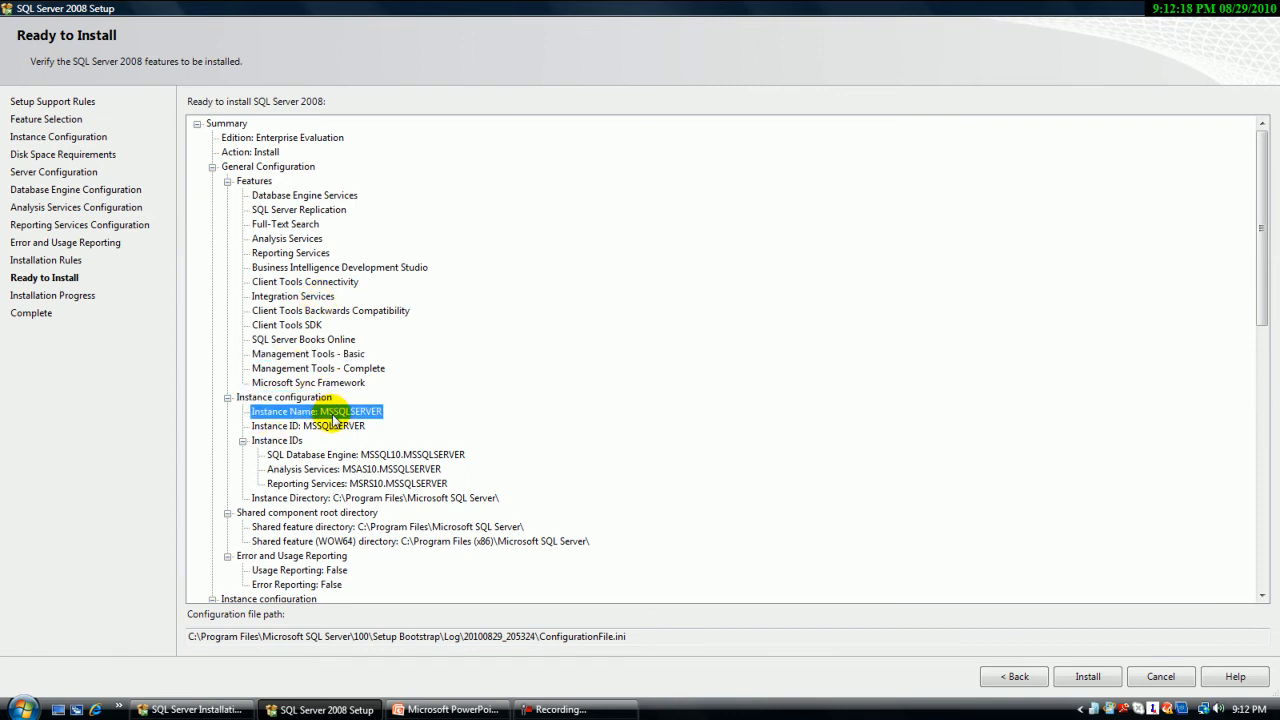
pyautogui.scroll(-1, 362, 427)
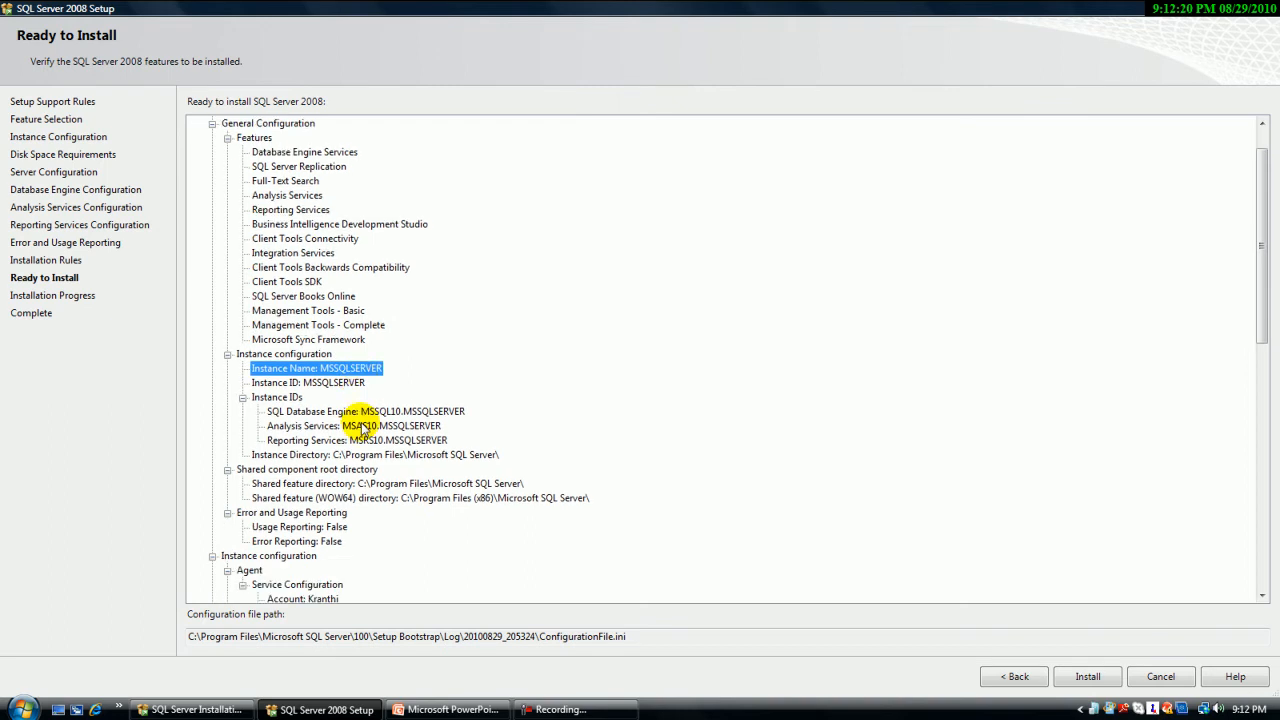
pyautogui.click(285, 413)
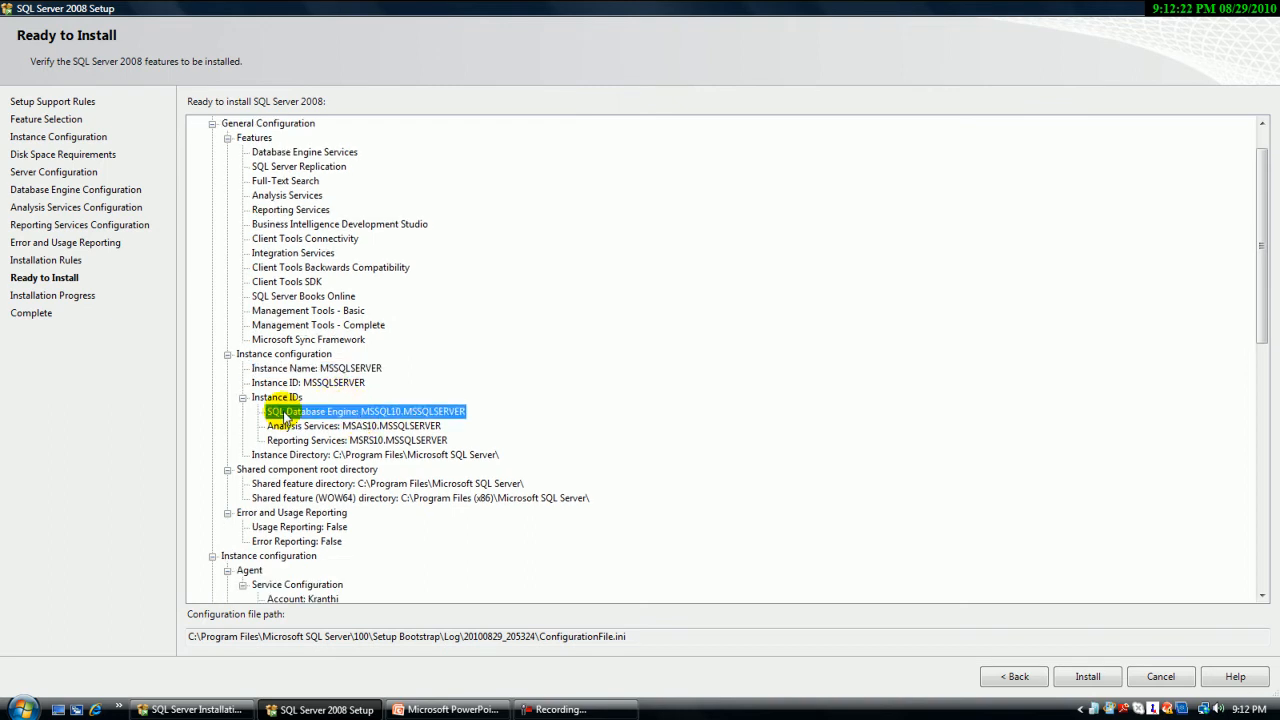
pyautogui.click(336, 429)
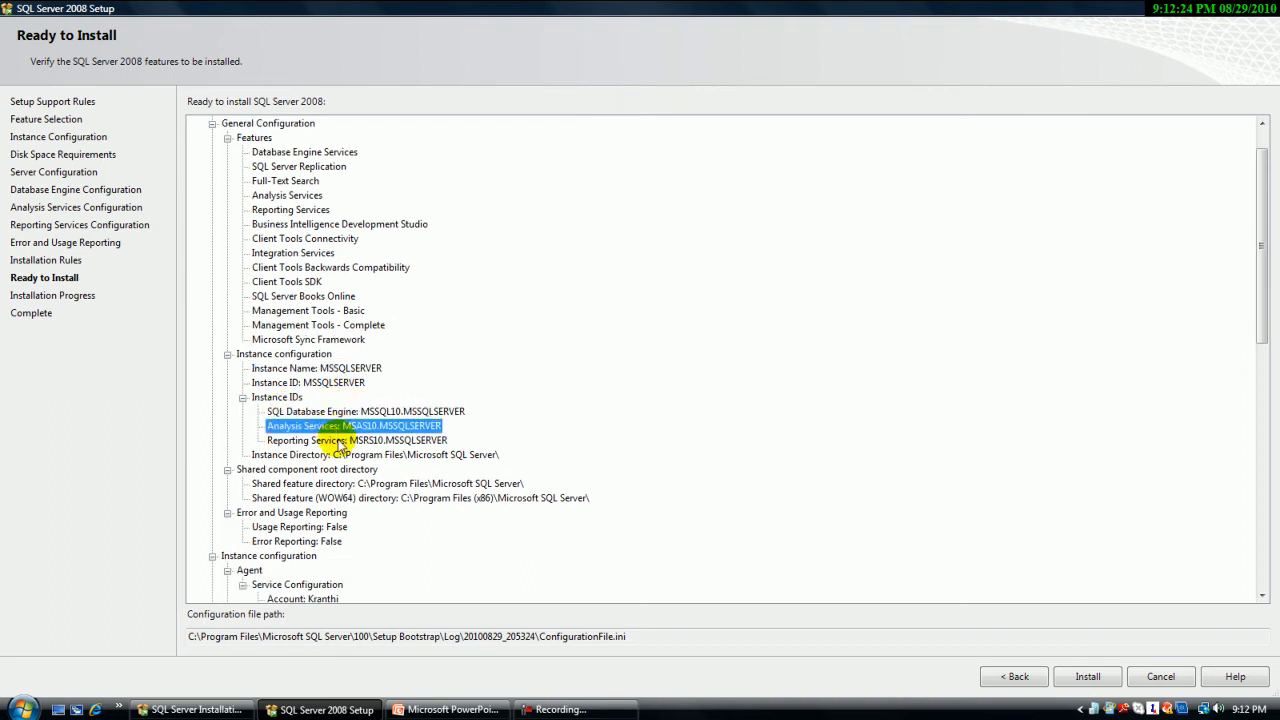
pyautogui.click(340, 445)
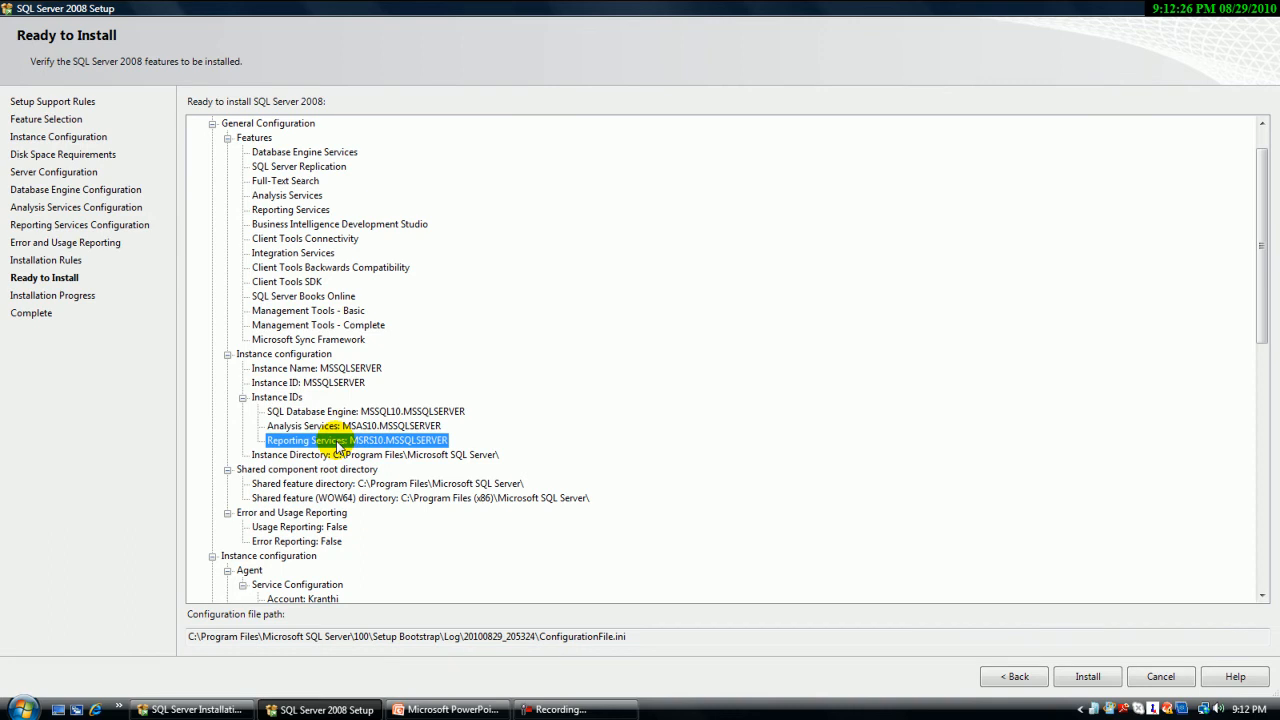
pyautogui.click(341, 471)
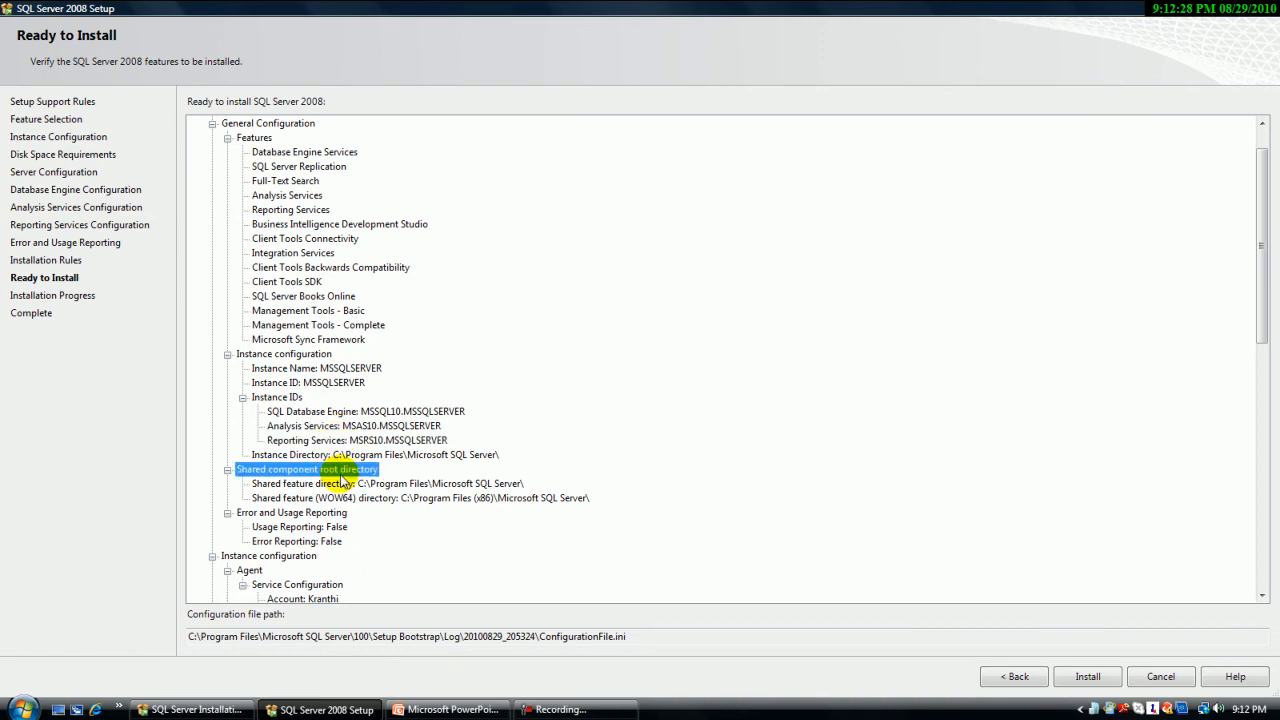
pyautogui.scroll(-1, 341, 481)
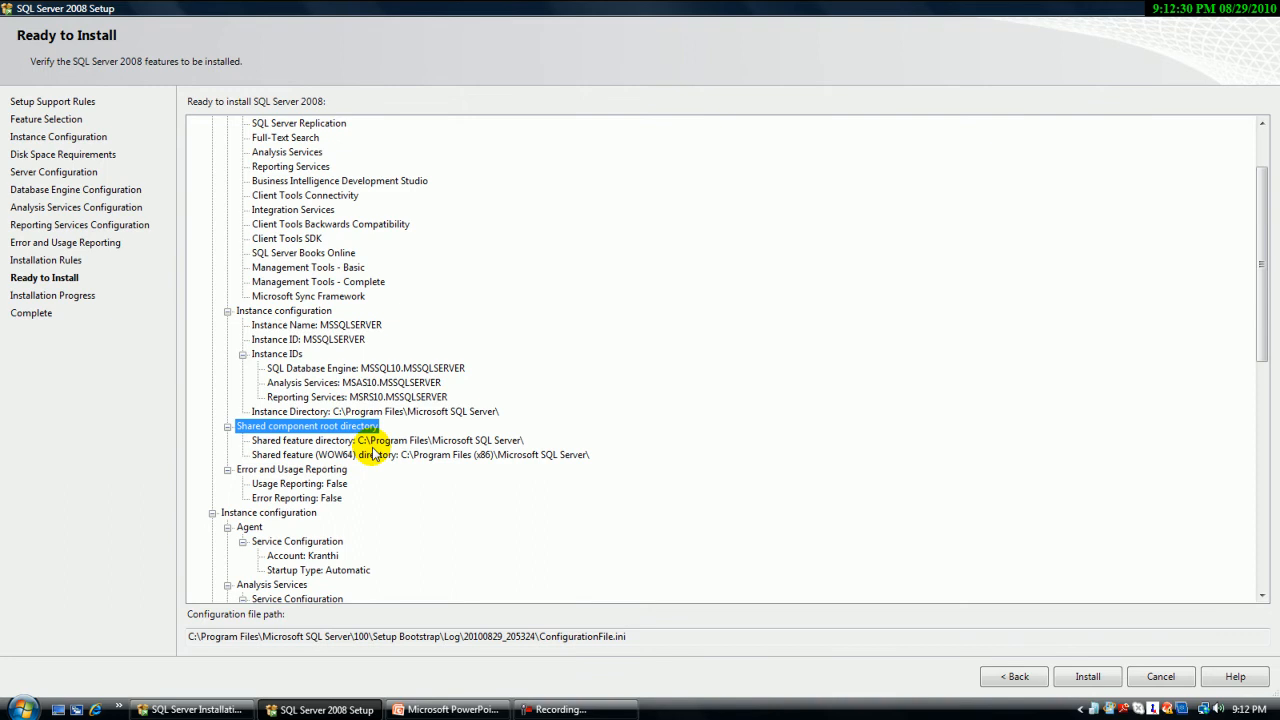
pyautogui.click(512, 440)
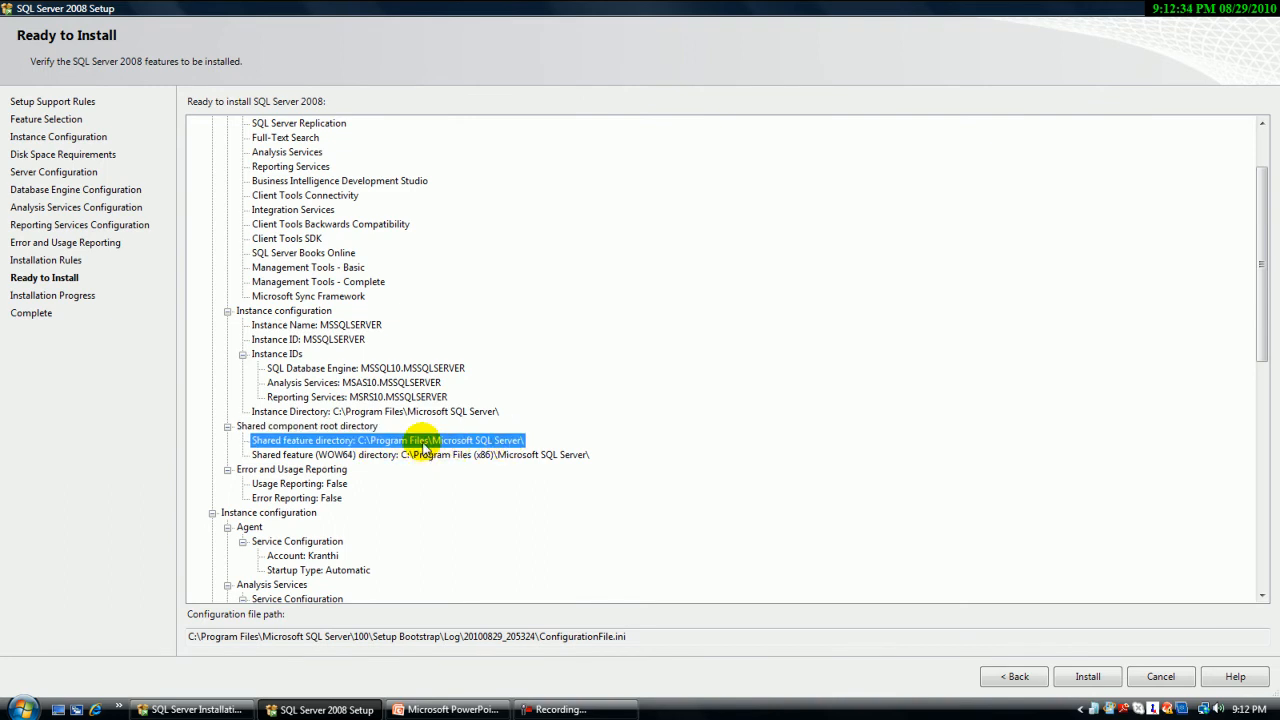
pyautogui.click(290, 454)
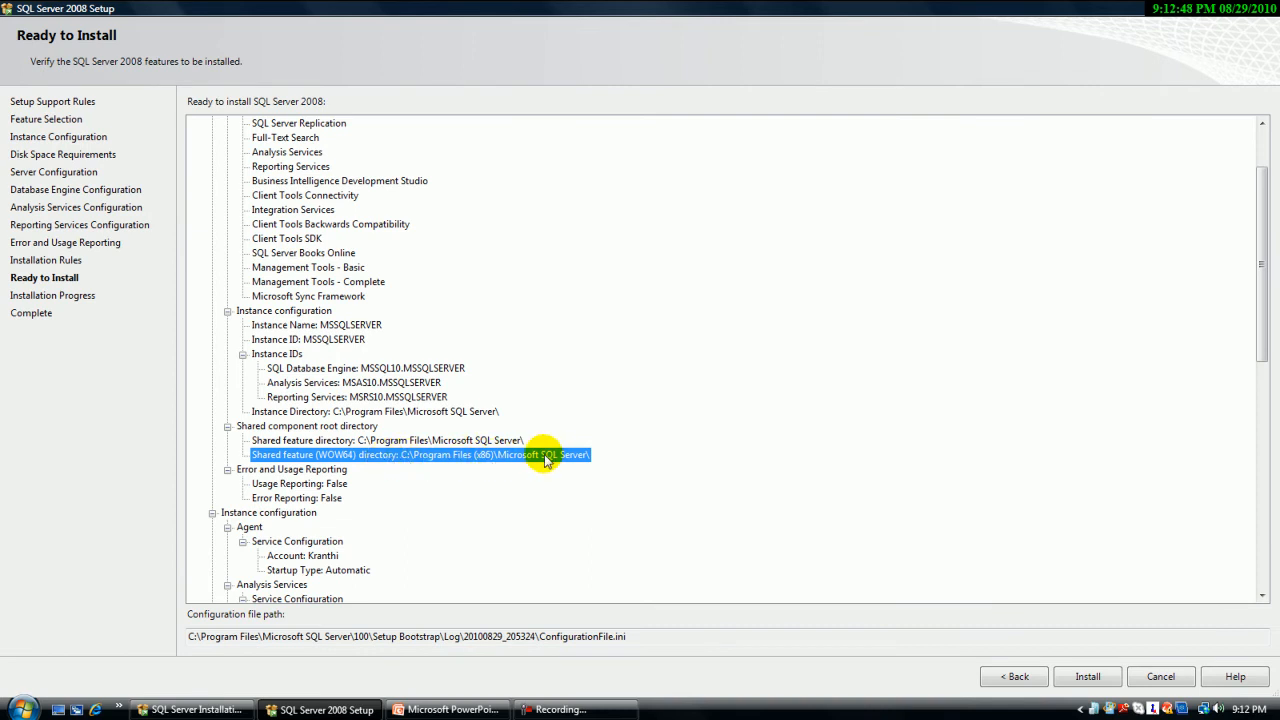
# Step: Check the usage reporting and error reporting settings in the installation summary
pyautogui.scroll(-3, 553, 460)
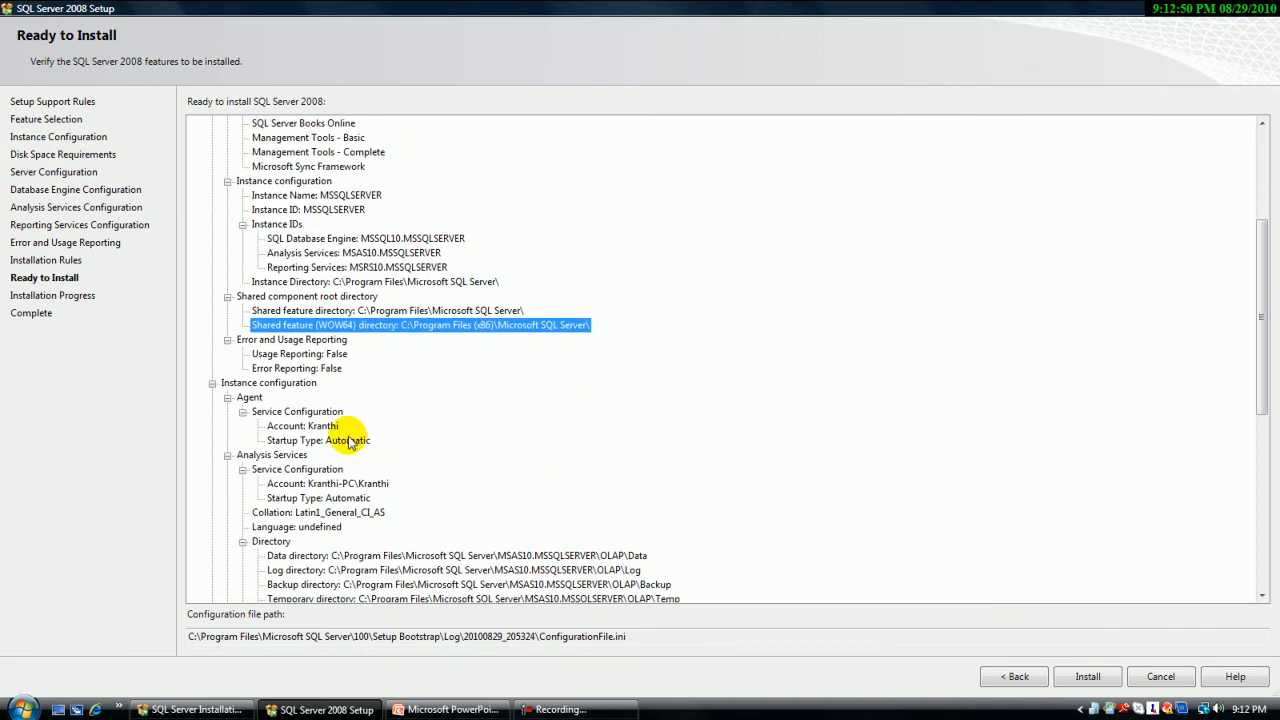
pyautogui.click(296, 340)
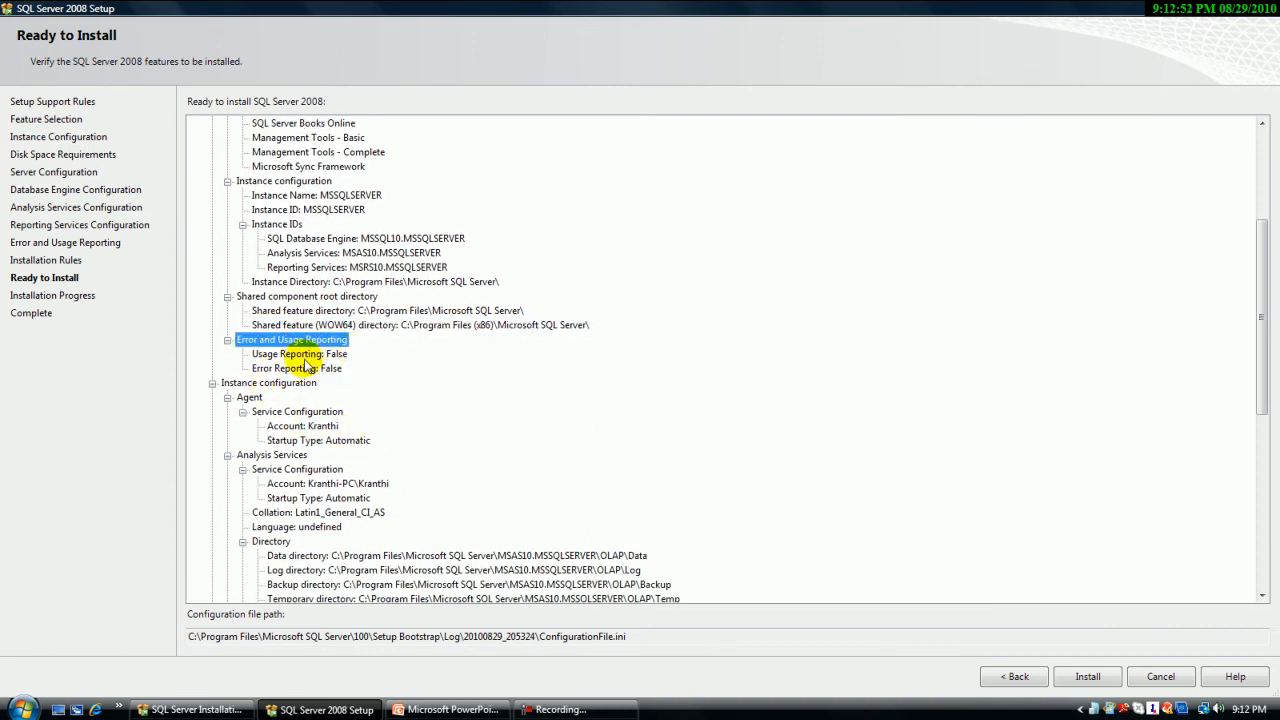
pyautogui.click(290, 355)
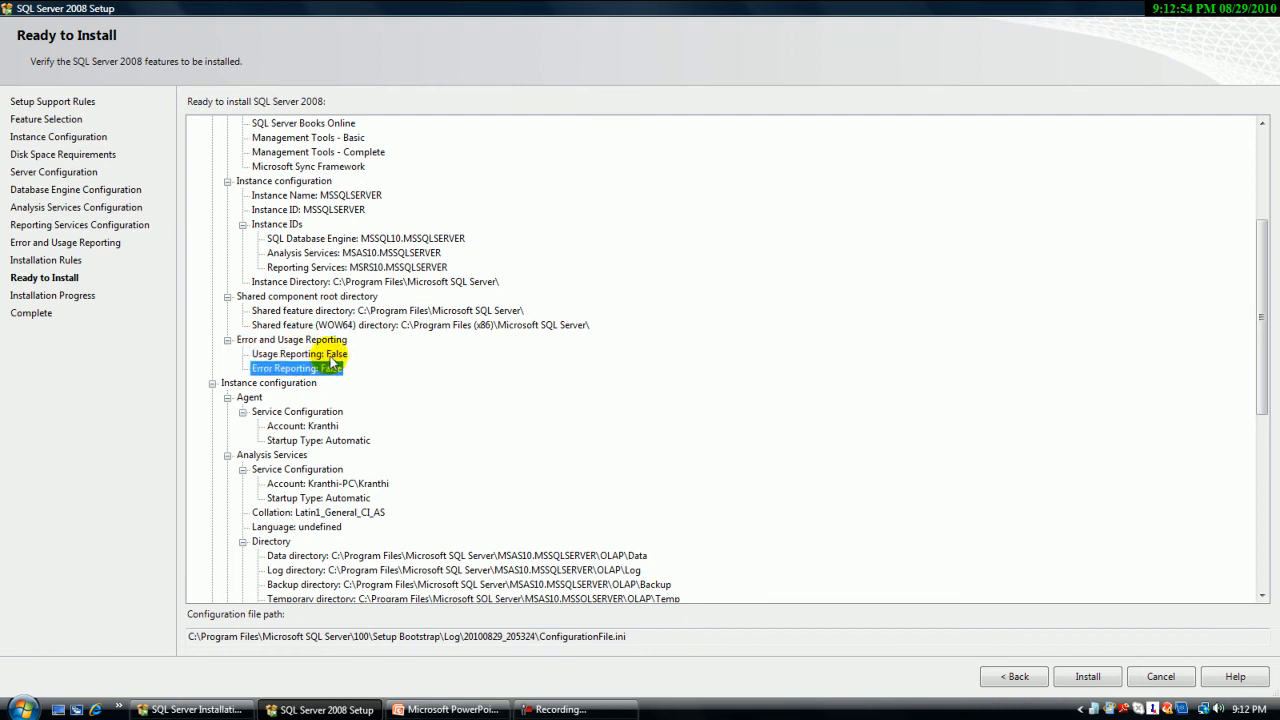
pyautogui.click(333, 369)
pyautogui.click(332, 355)
pyautogui.click(336, 369)
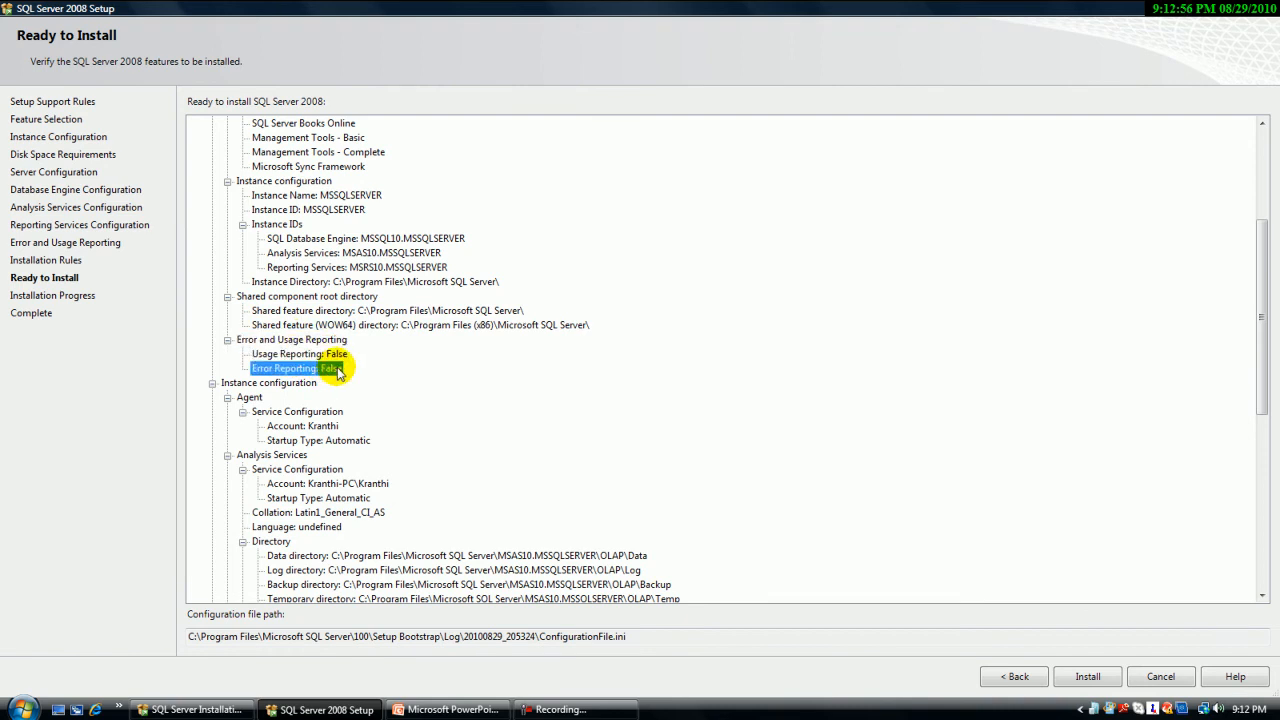
# Step: Verify the SQL Server Agent's service account and startup type under the instance configuration
pyautogui.scroll(-2, 340, 360)
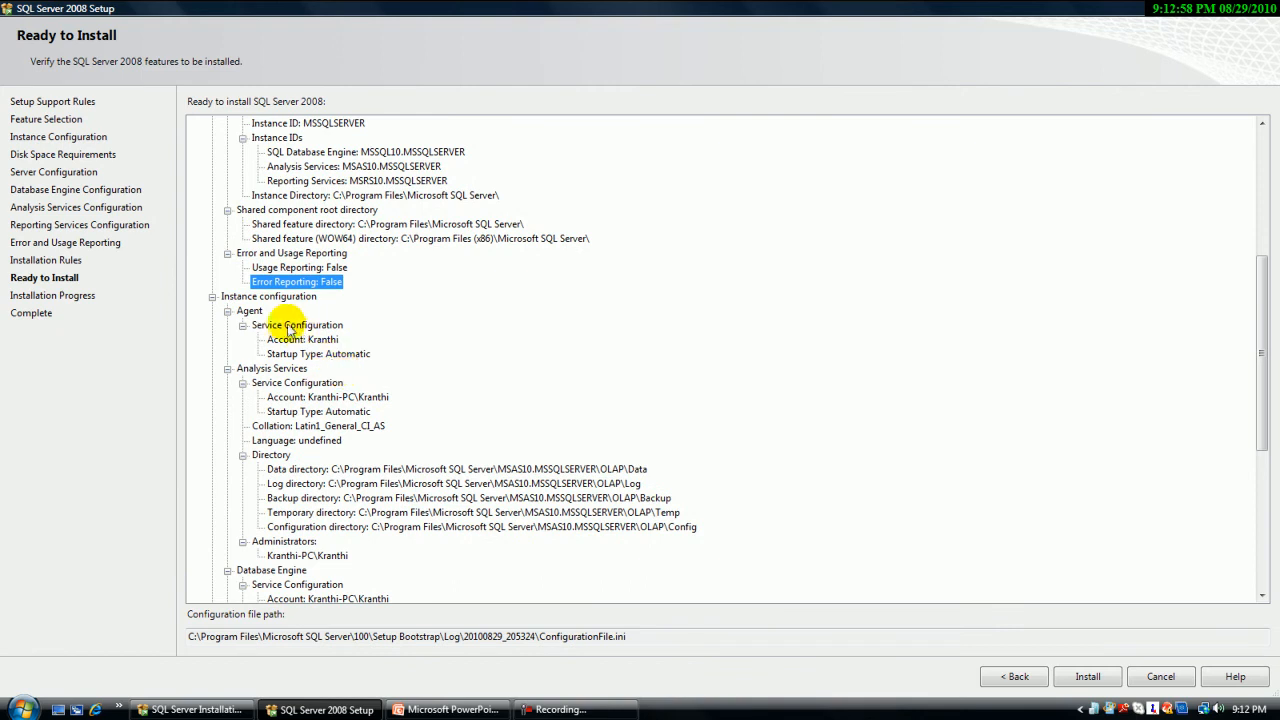
pyautogui.click(279, 299)
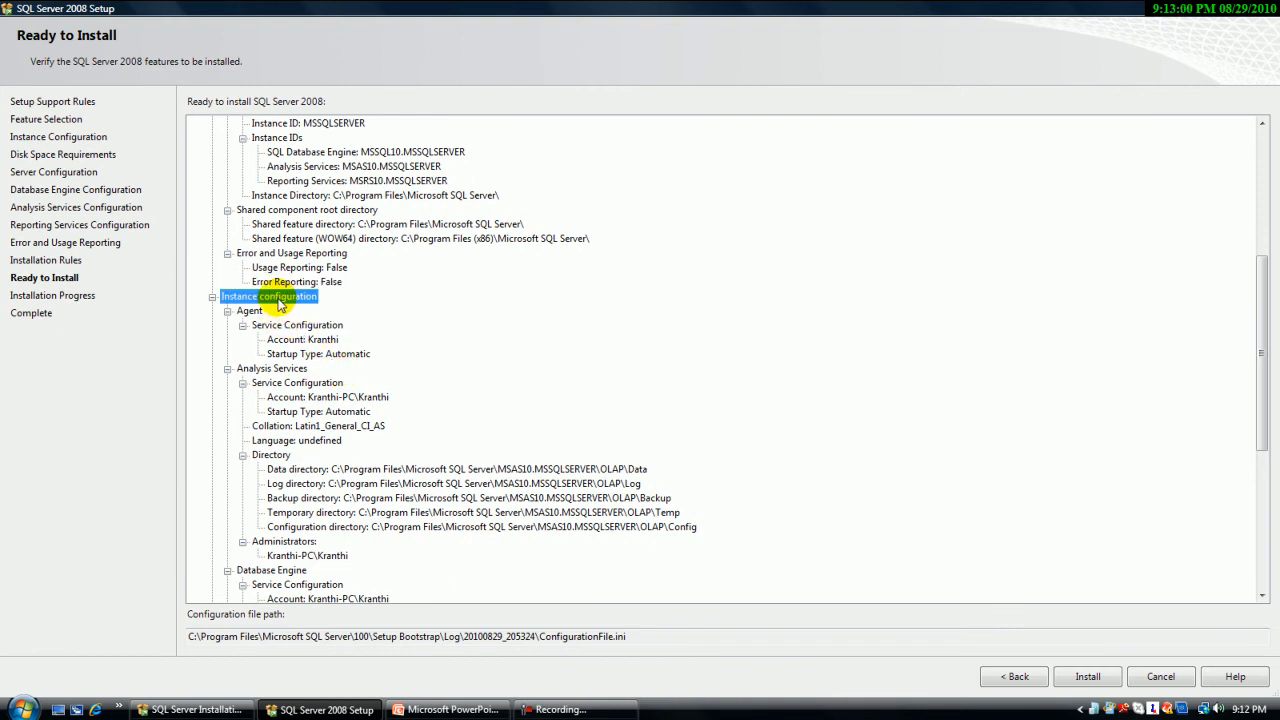
pyautogui.click(250, 311)
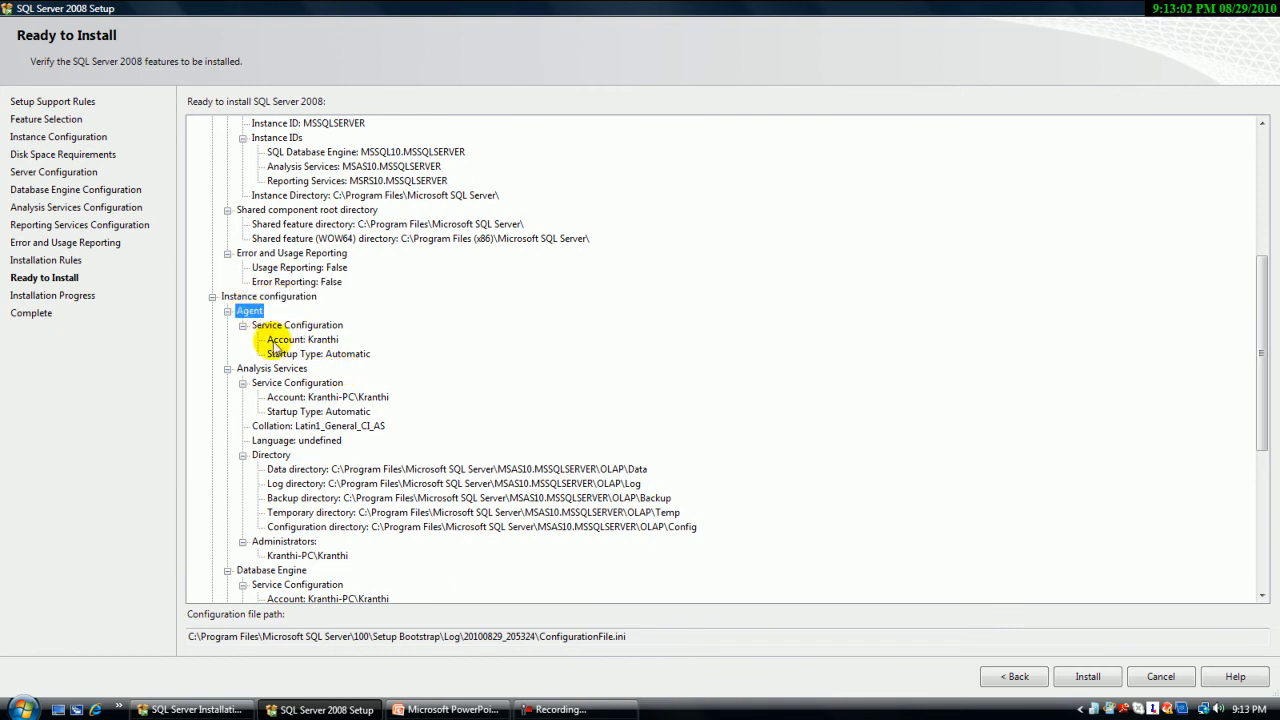
pyautogui.click(286, 372)
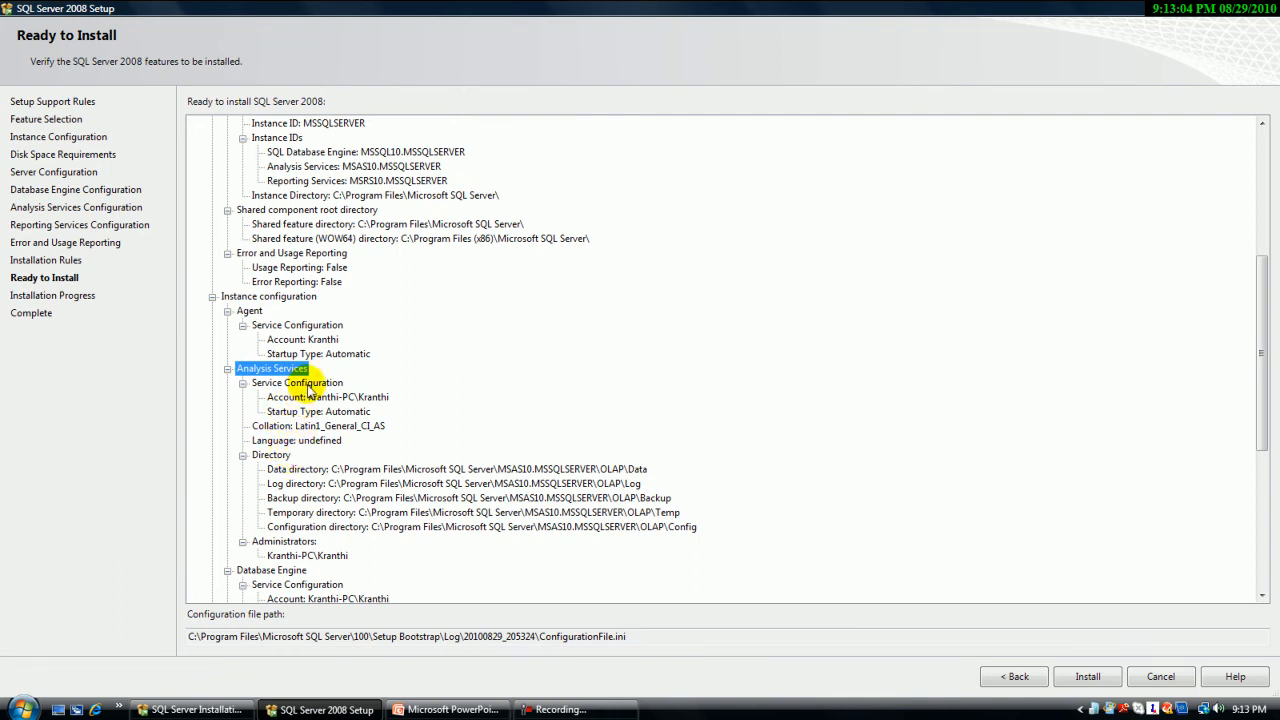
pyautogui.click(306, 339)
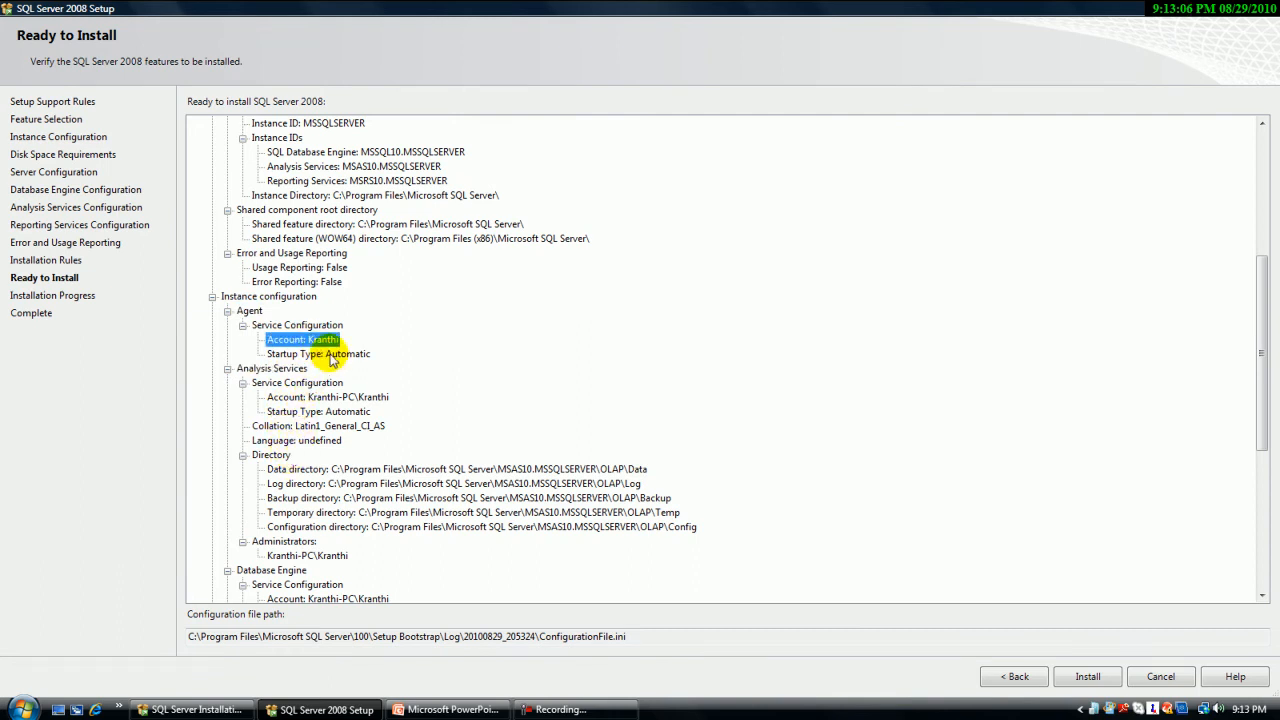
pyautogui.click(318, 354)
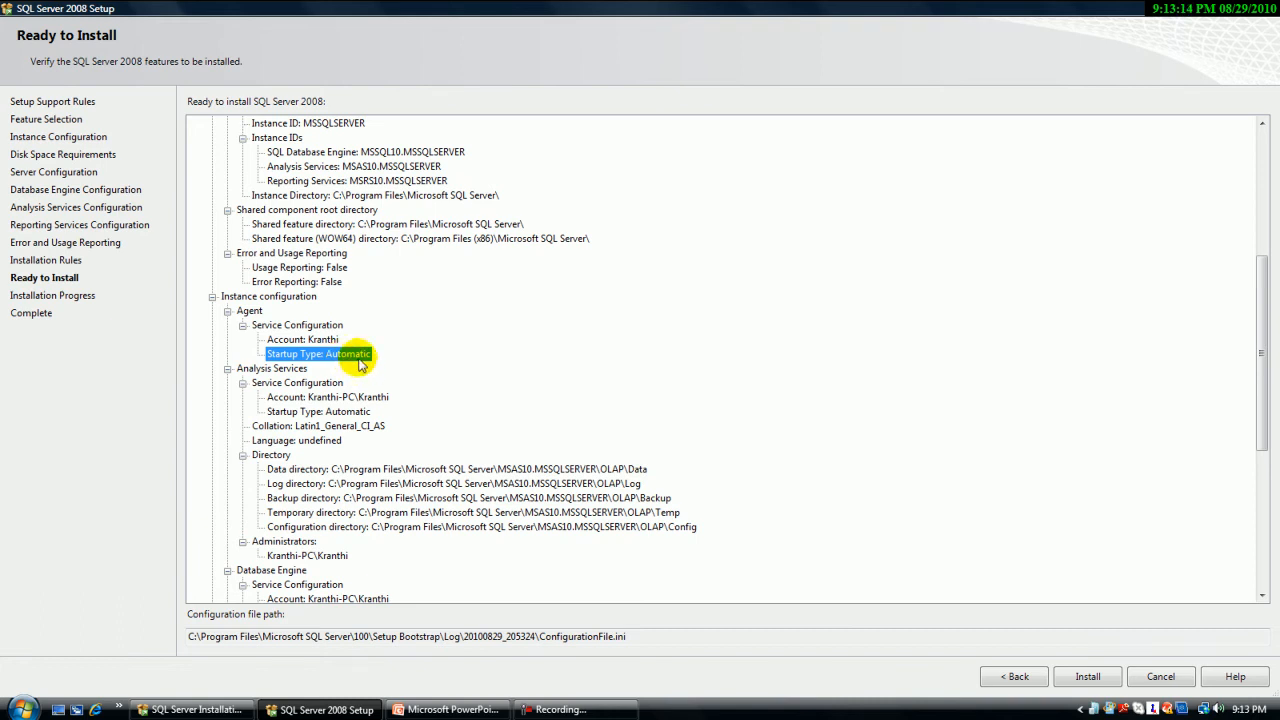
# Step: Review the Analysis Services data, log, backup, temporary and configuration directories in the installation summary
pyautogui.click(272, 369)
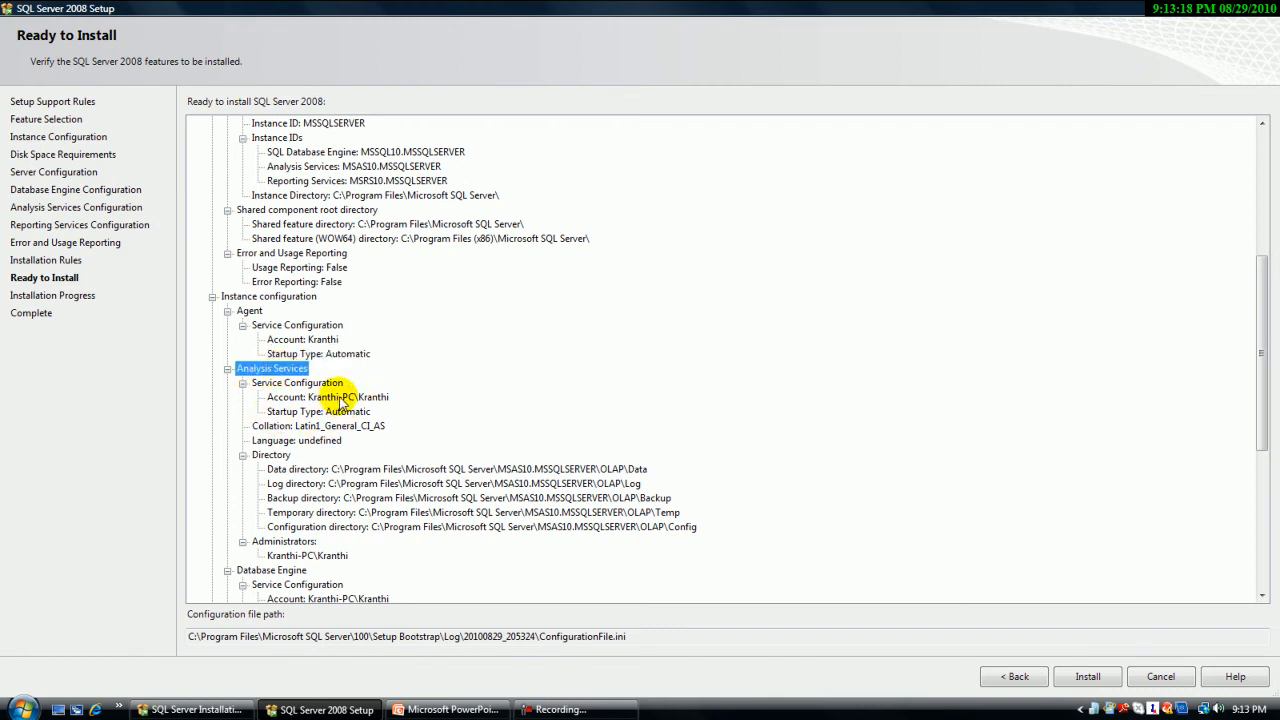
pyautogui.scroll(-2, 340, 400)
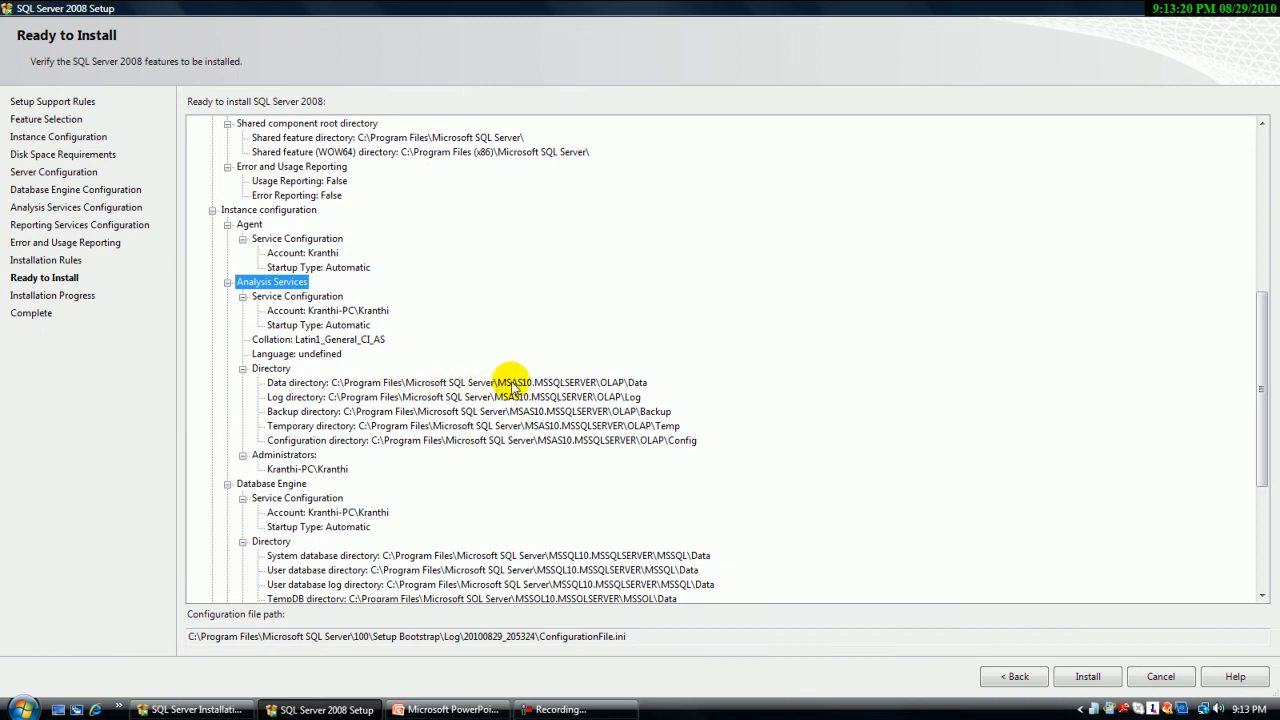
pyautogui.click(400, 381)
pyautogui.click(315, 400)
pyautogui.click(322, 410)
pyautogui.click(336, 425)
pyautogui.click(350, 440)
pyautogui.scroll(-1, 355, 440)
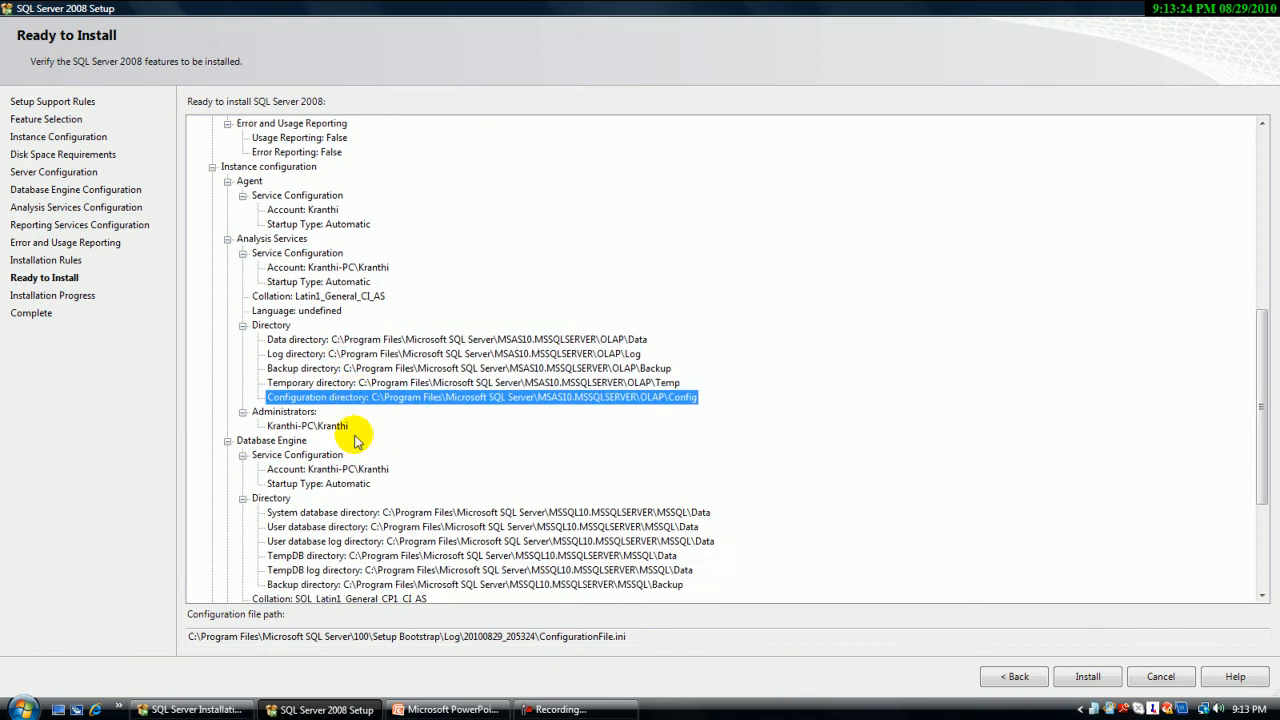
# Step: Verify the Database Engine's service account and startup type, and look through the rest of the installation summary
pyautogui.scroll(-2, 355, 440)
pyautogui.click(308, 383)
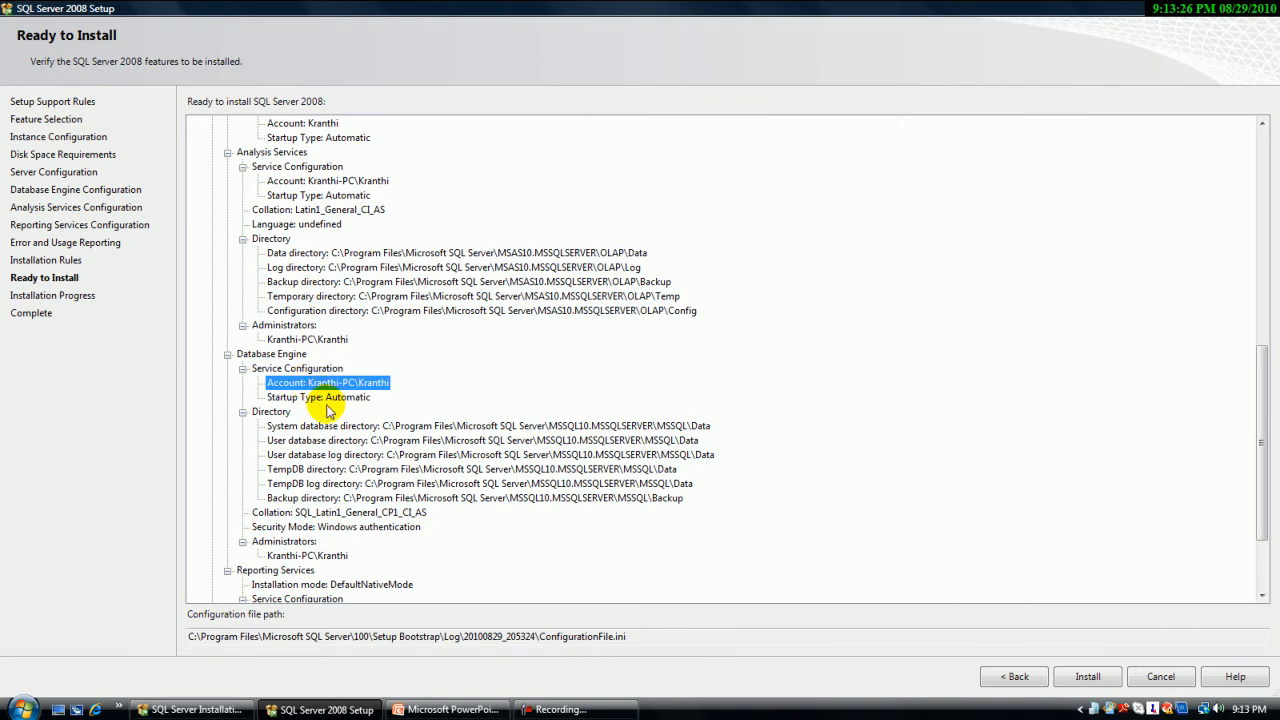
pyautogui.click(305, 399)
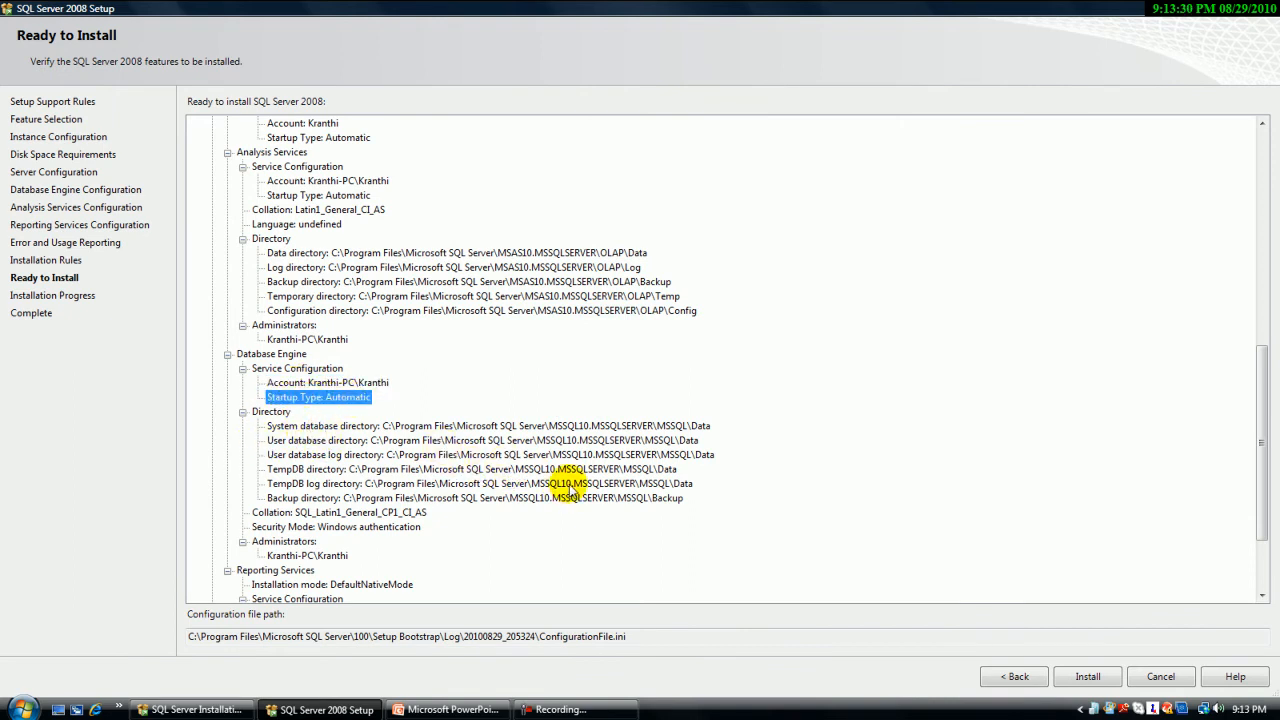
pyautogui.scroll(-3, 566, 487)
pyautogui.scroll(15, 564, 482)
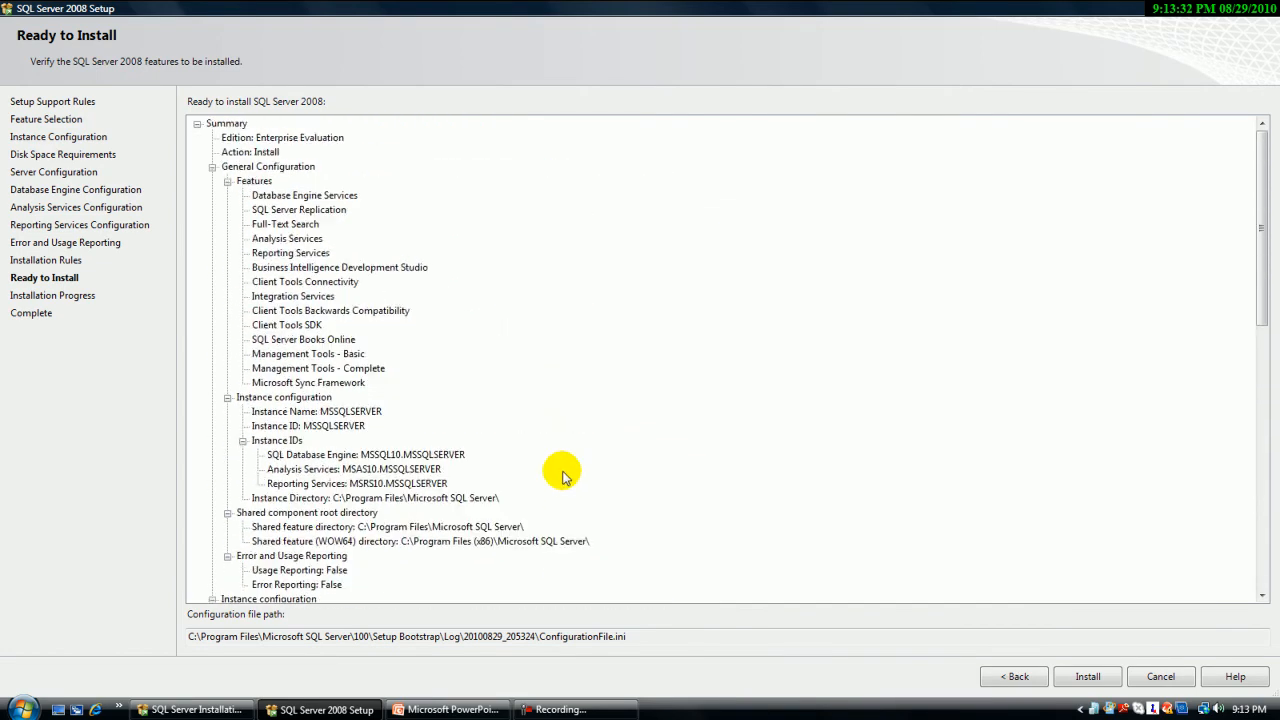
# Step: Dismiss the Trend Micro upgrade notification and start the SQL Server 2008 installation
pyautogui.click(197, 125)
pyautogui.click(197, 125)
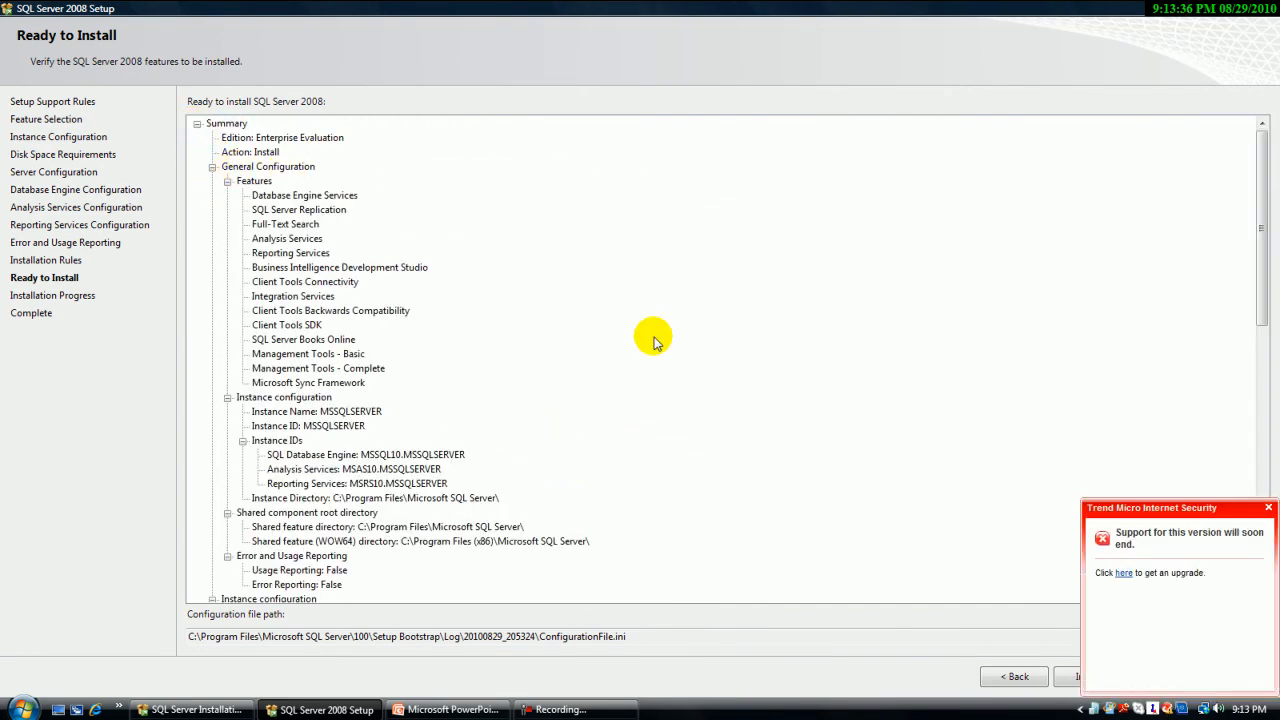
pyautogui.click(1272, 511)
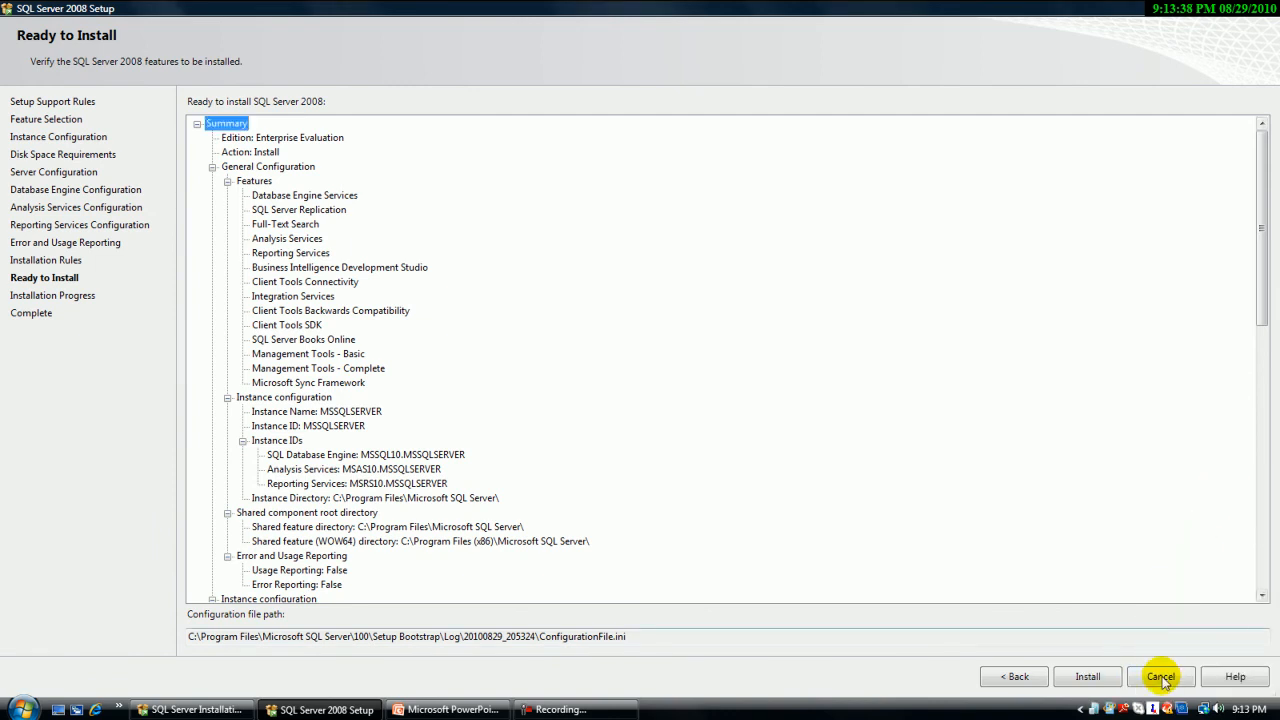
pyautogui.click(1089, 677)
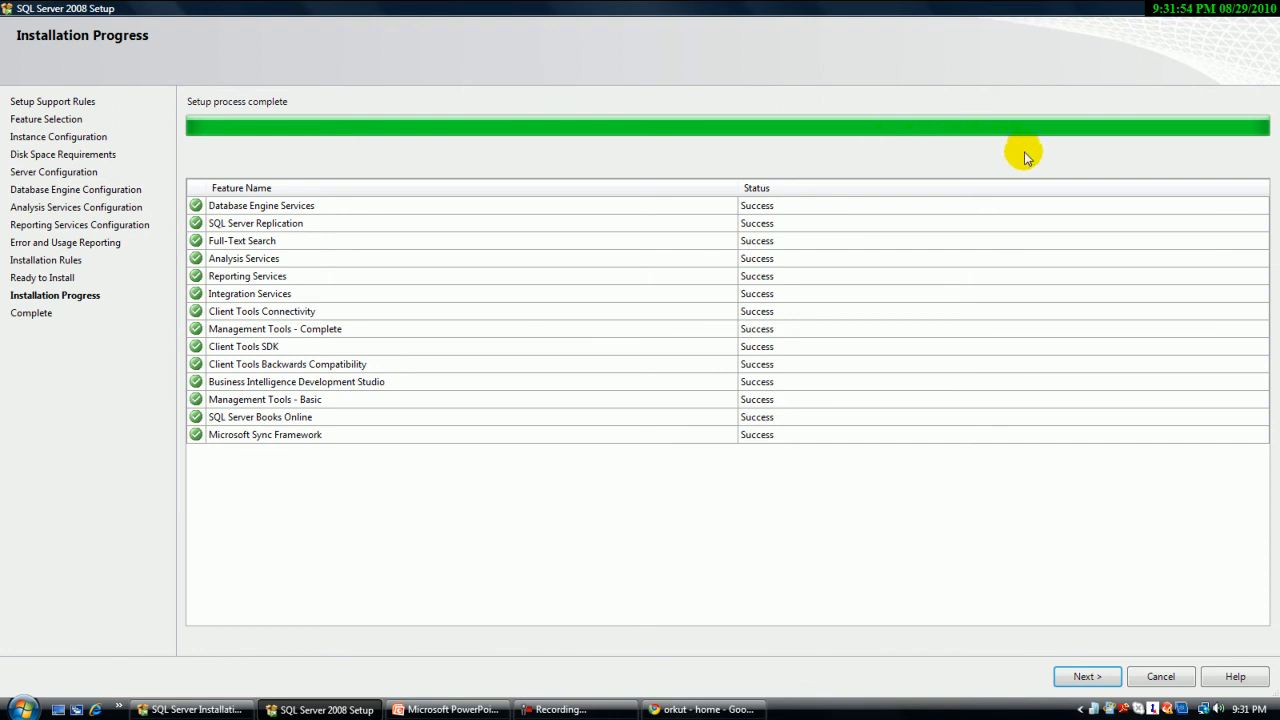
# Step: Advance the setup to its completion page and read through the supplemental information for this release
pyautogui.click(1092, 674)
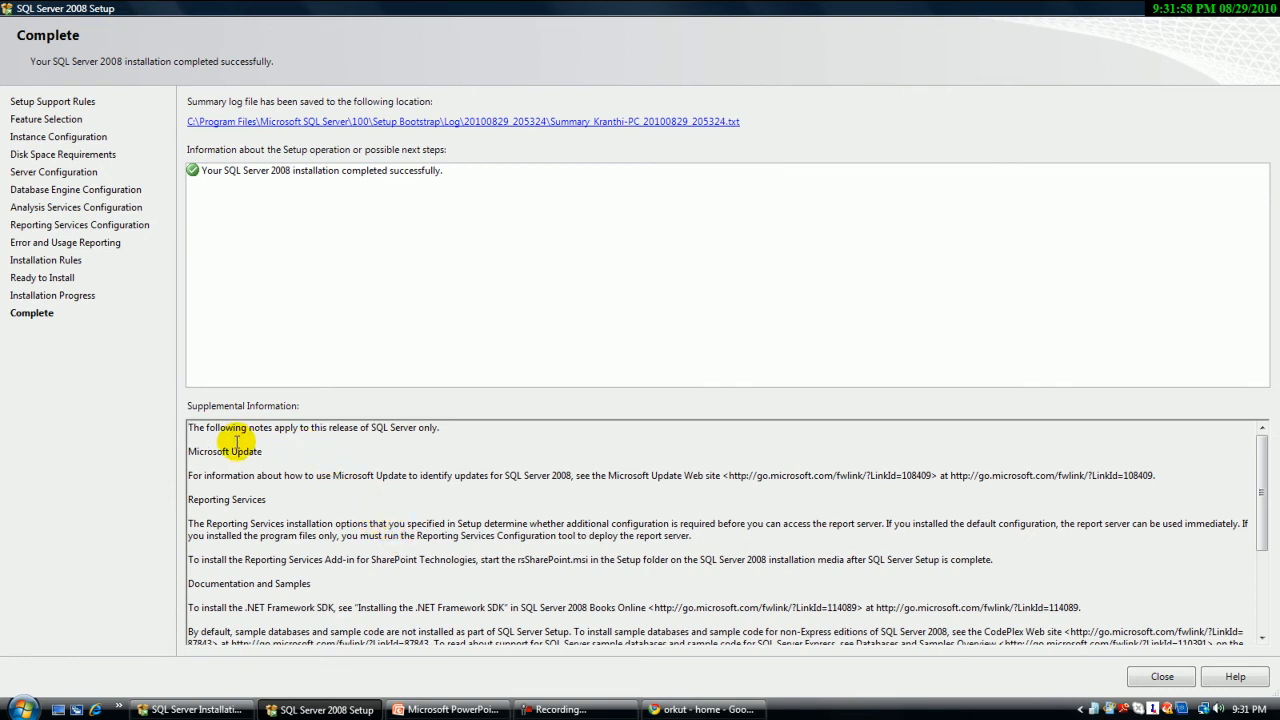
pyautogui.moveTo(248, 430); pyautogui.dragTo(427, 432)
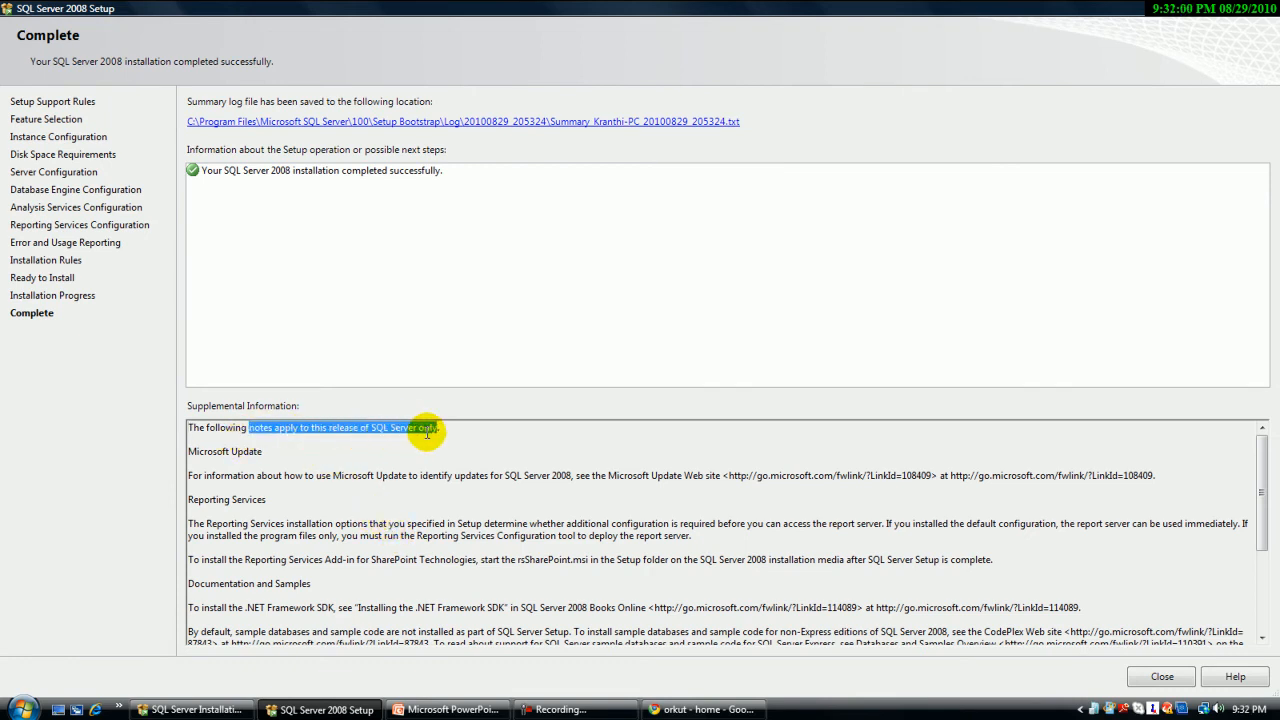
pyautogui.click(394, 478)
pyautogui.scroll(-4, 392, 477)
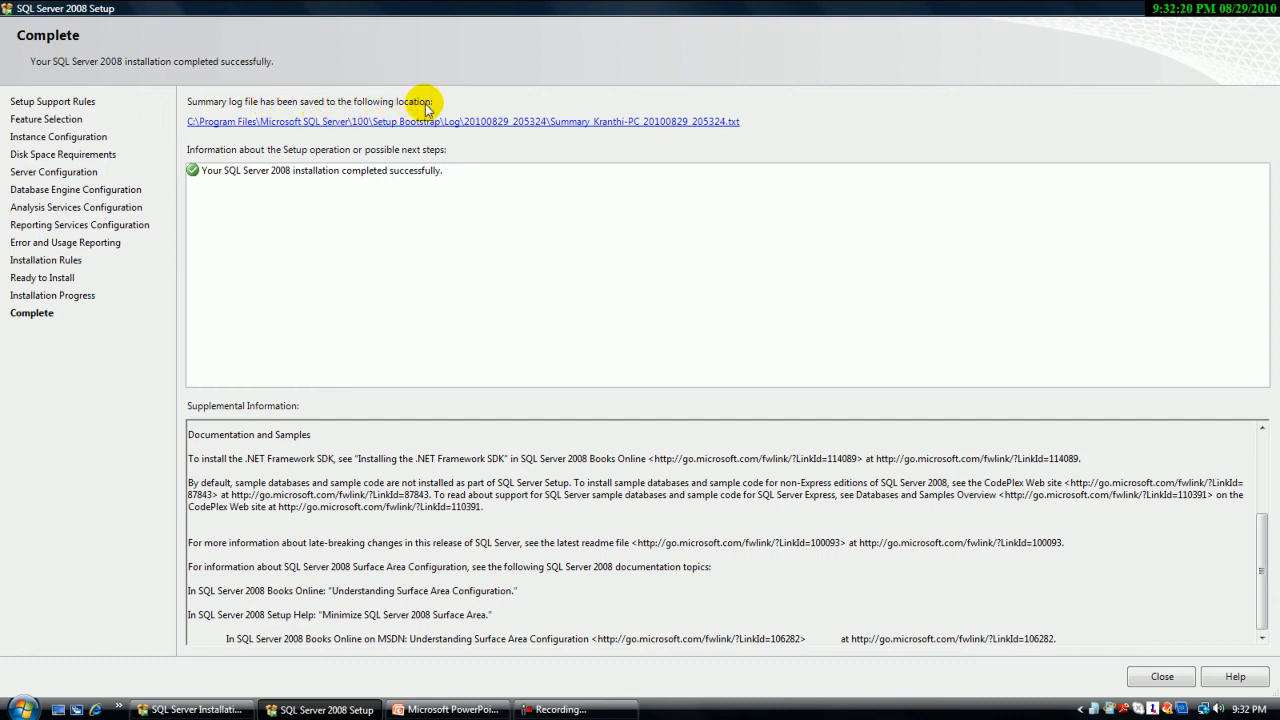
# Step: Open the installation summary log full screen and examine its overall summary, machine properties and rules report file path
pyautogui.click(465, 121)
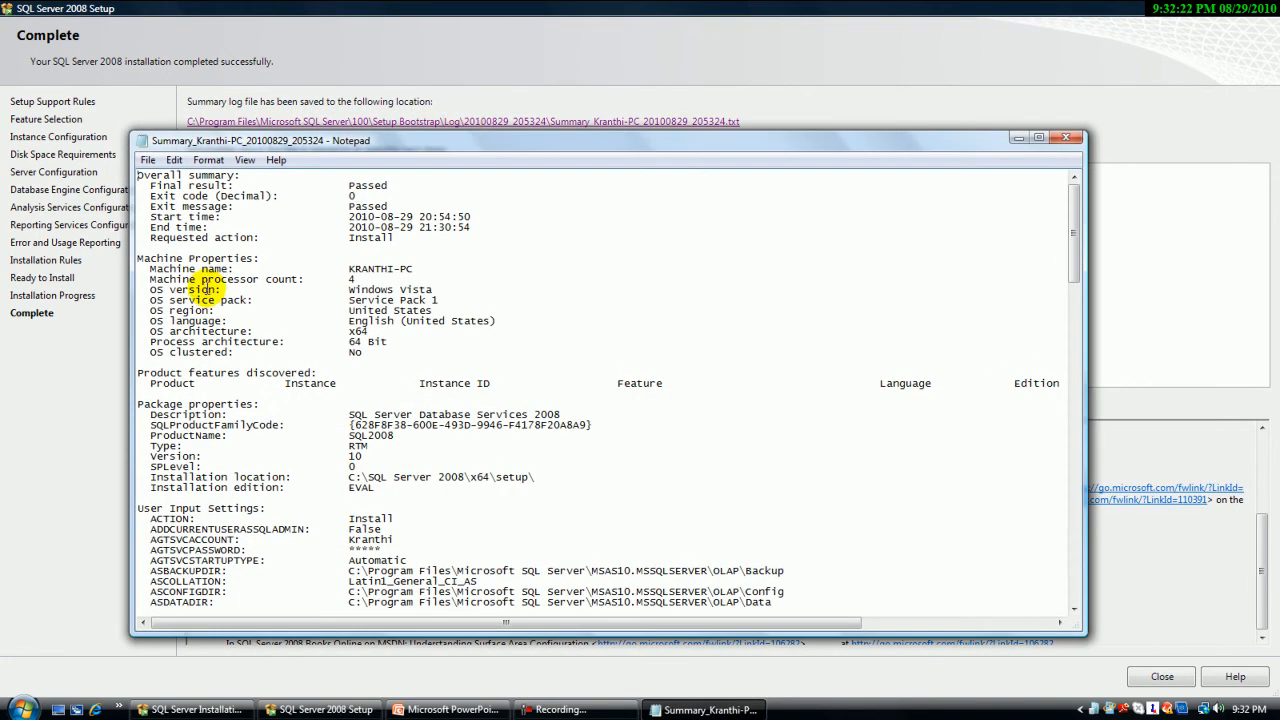
pyautogui.moveTo(165, 175); pyautogui.dragTo(388, 186)
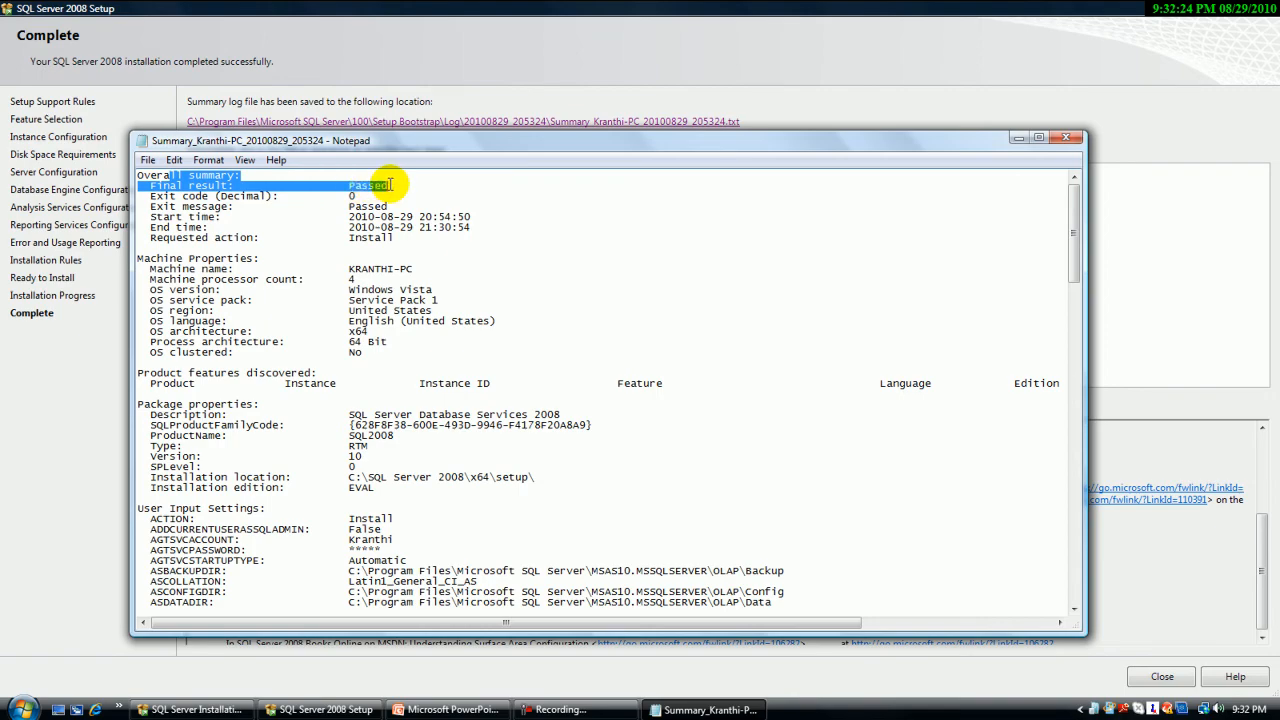
pyautogui.moveTo(159, 259); pyautogui.dragTo(334, 262)
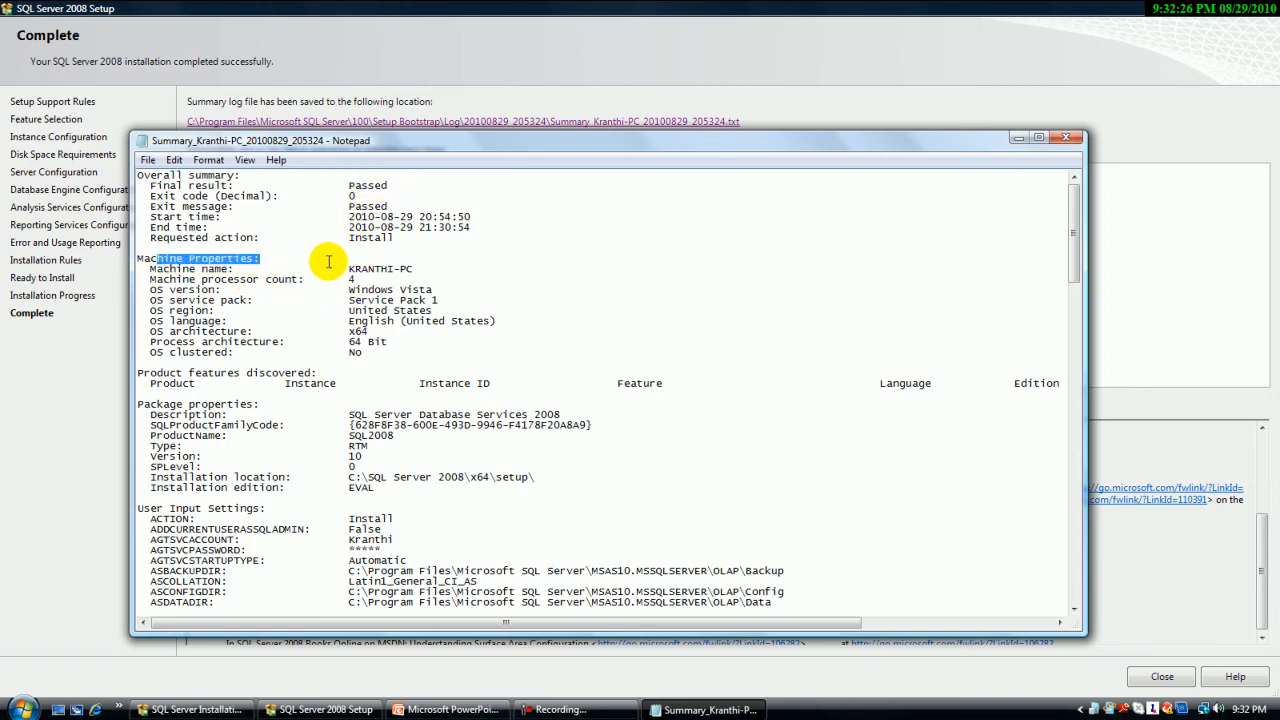
pyautogui.click(1040, 137)
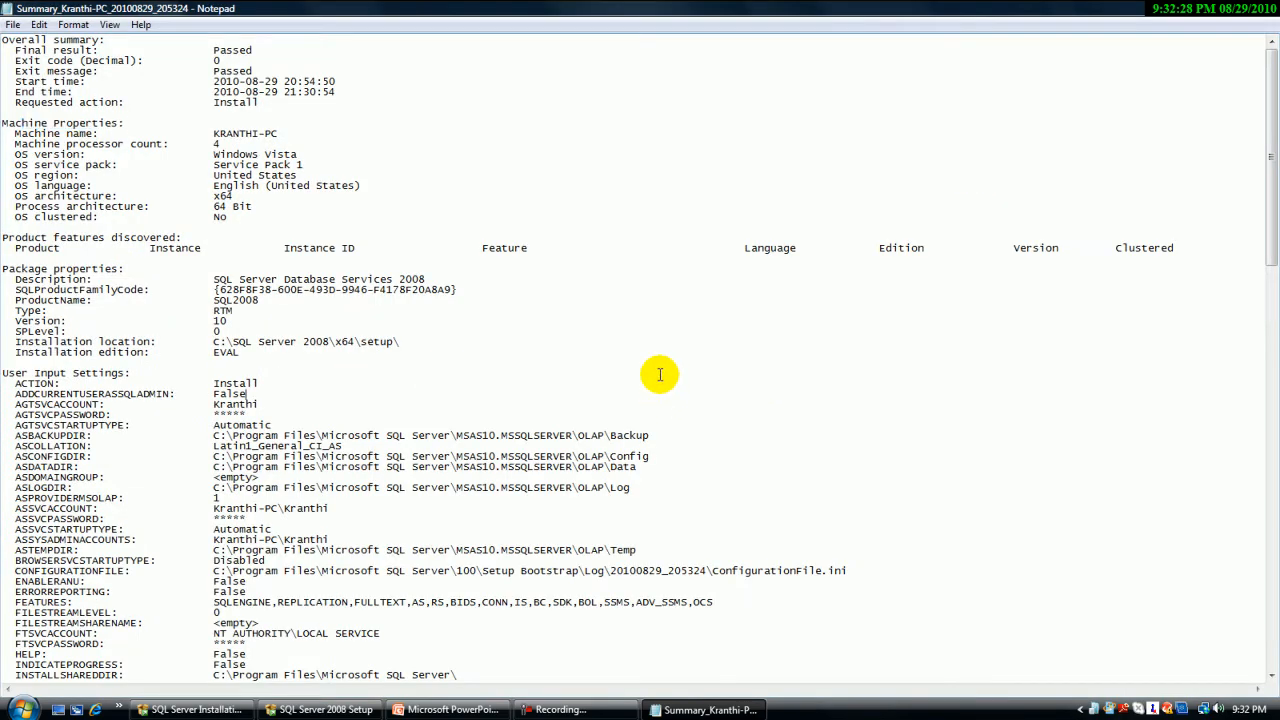
pyautogui.scroll(-8, 658, 375)
pyautogui.scroll(-16, 658, 375)
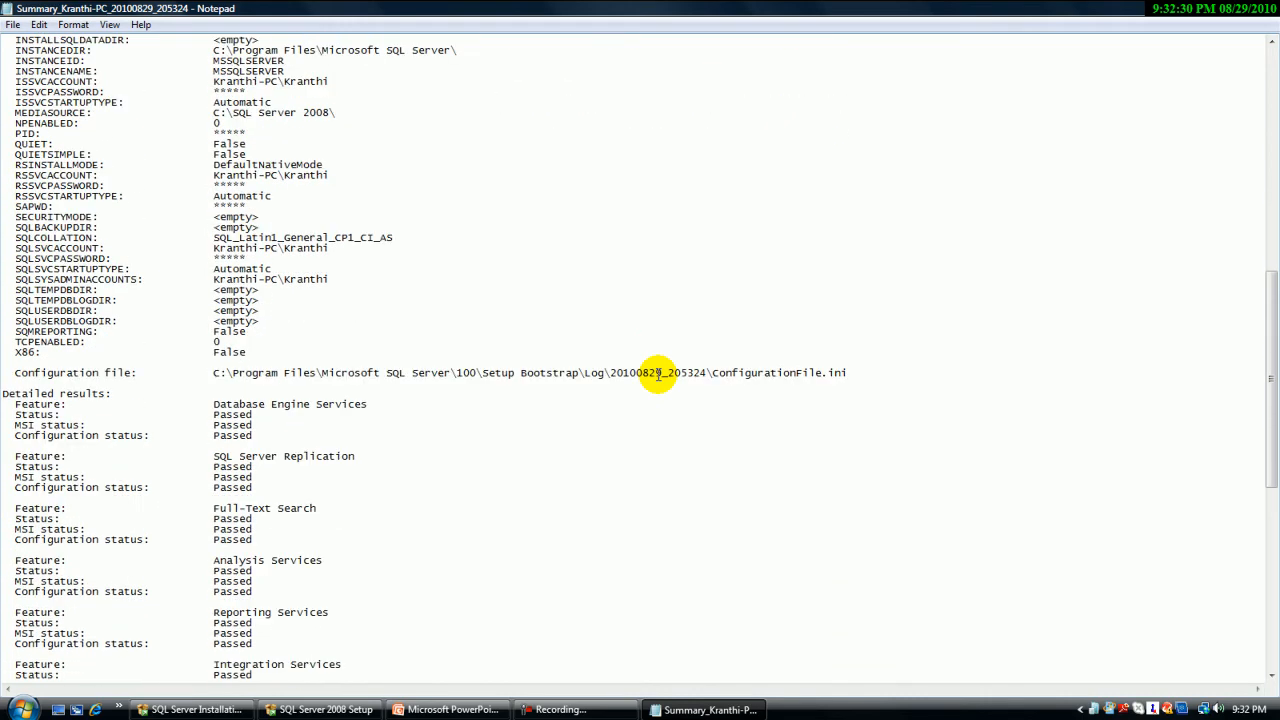
pyautogui.scroll(-14, 658, 375)
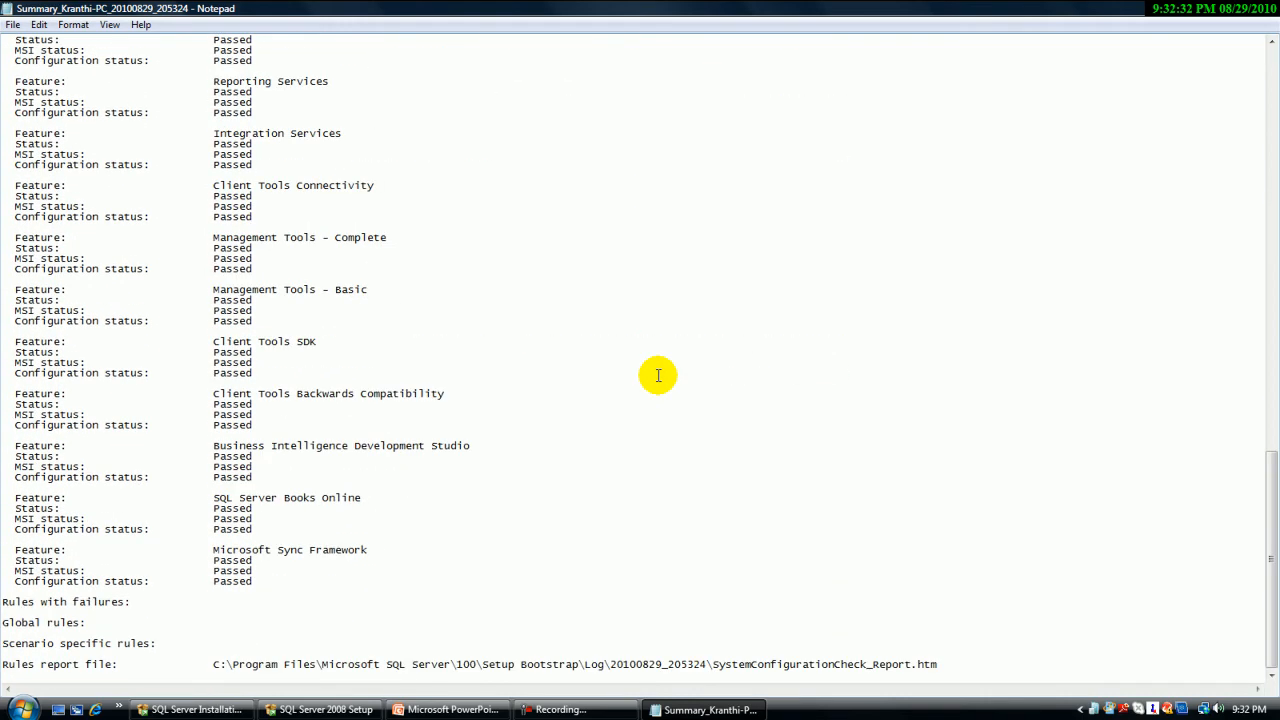
pyautogui.moveTo(214, 664); pyautogui.dragTo(943, 663)
pyautogui.click(586, 629)
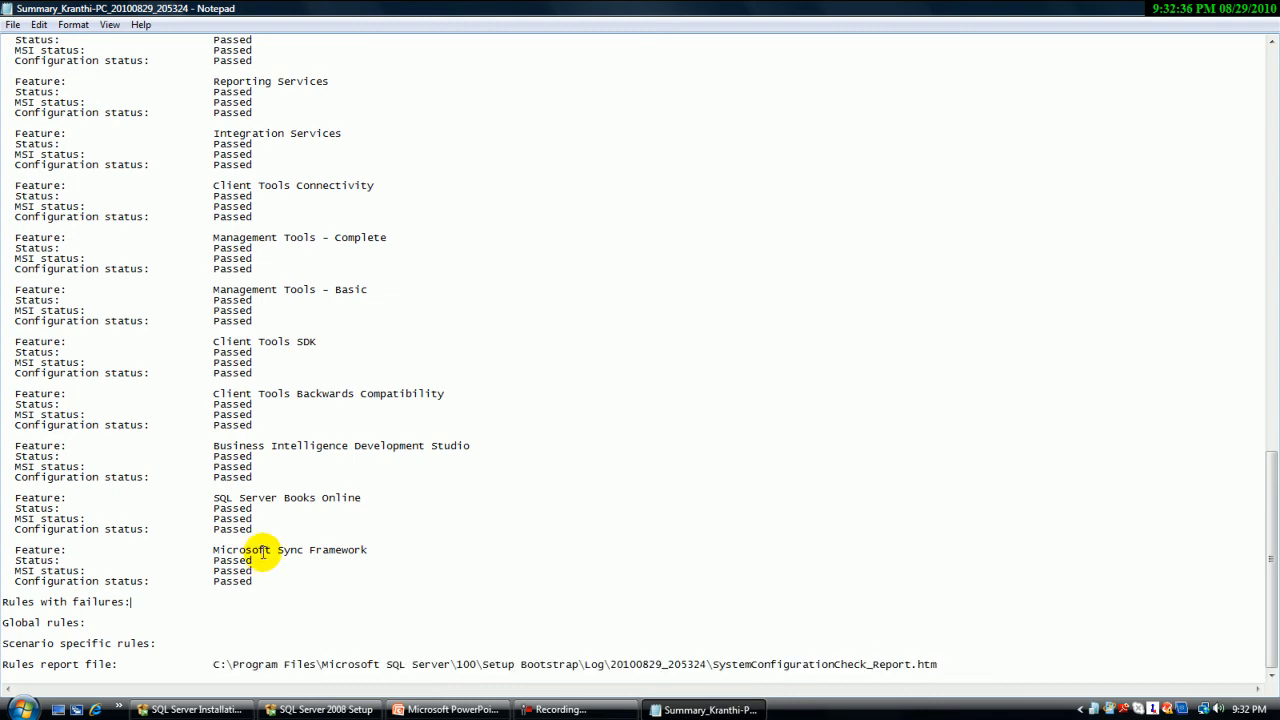
# Step: Review the status of each installed feature in the log's detailed results, from Database Engine Services to Microsoft Sync Framework, and close the log
pyautogui.scroll(7, 257, 551)
pyautogui.scroll(14, 251, 545)
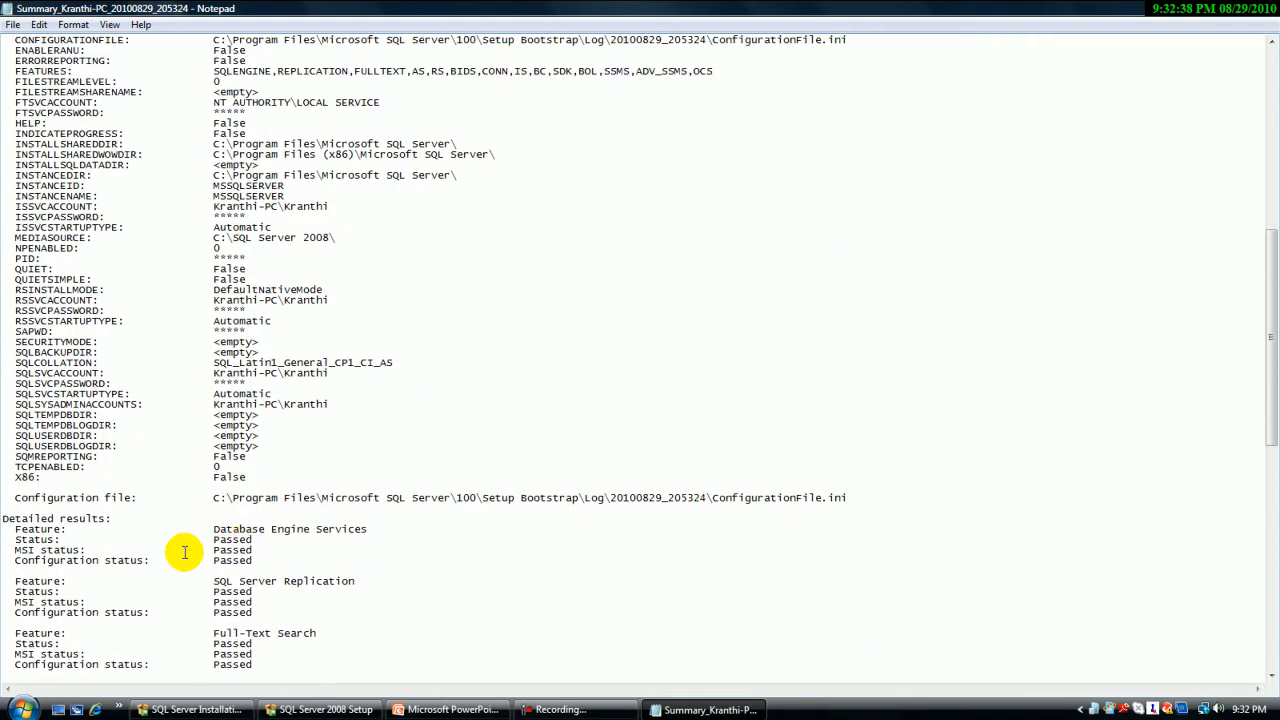
pyautogui.moveTo(61, 520); pyautogui.dragTo(110, 520)
pyautogui.moveTo(368, 529); pyautogui.dragTo(212, 552)
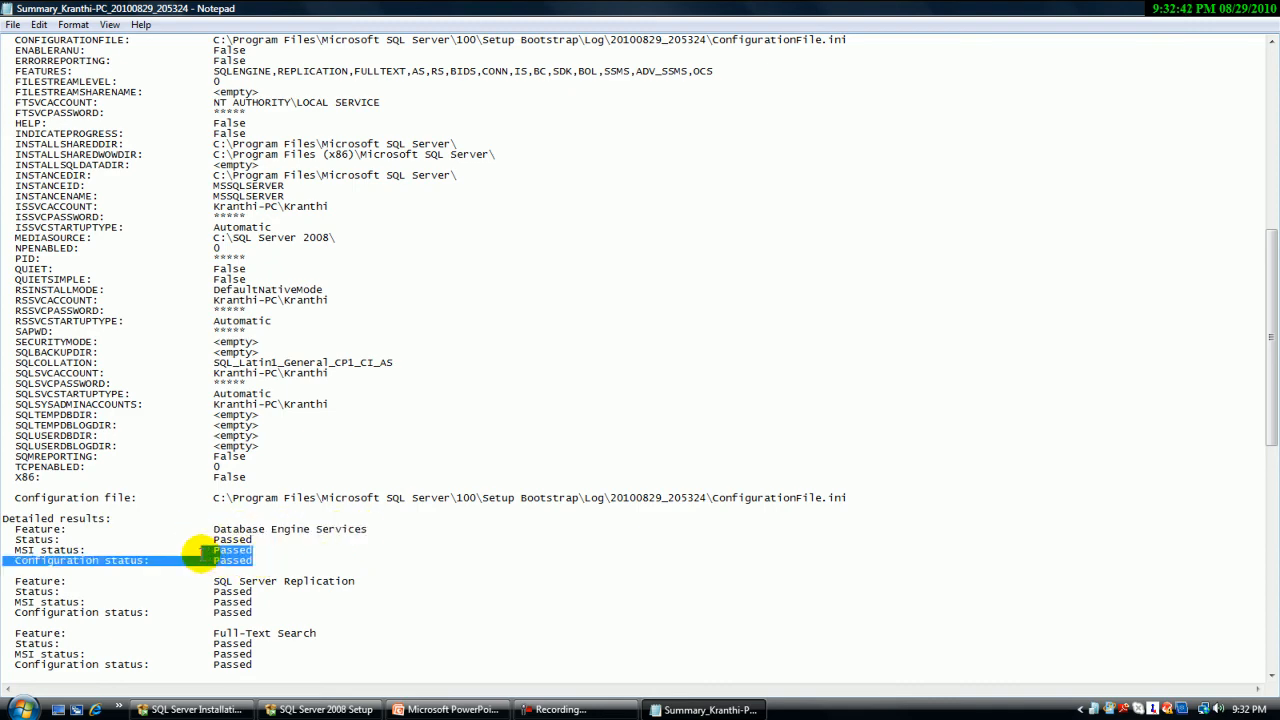
pyautogui.click(263, 543)
pyautogui.scroll(-3, 263, 557)
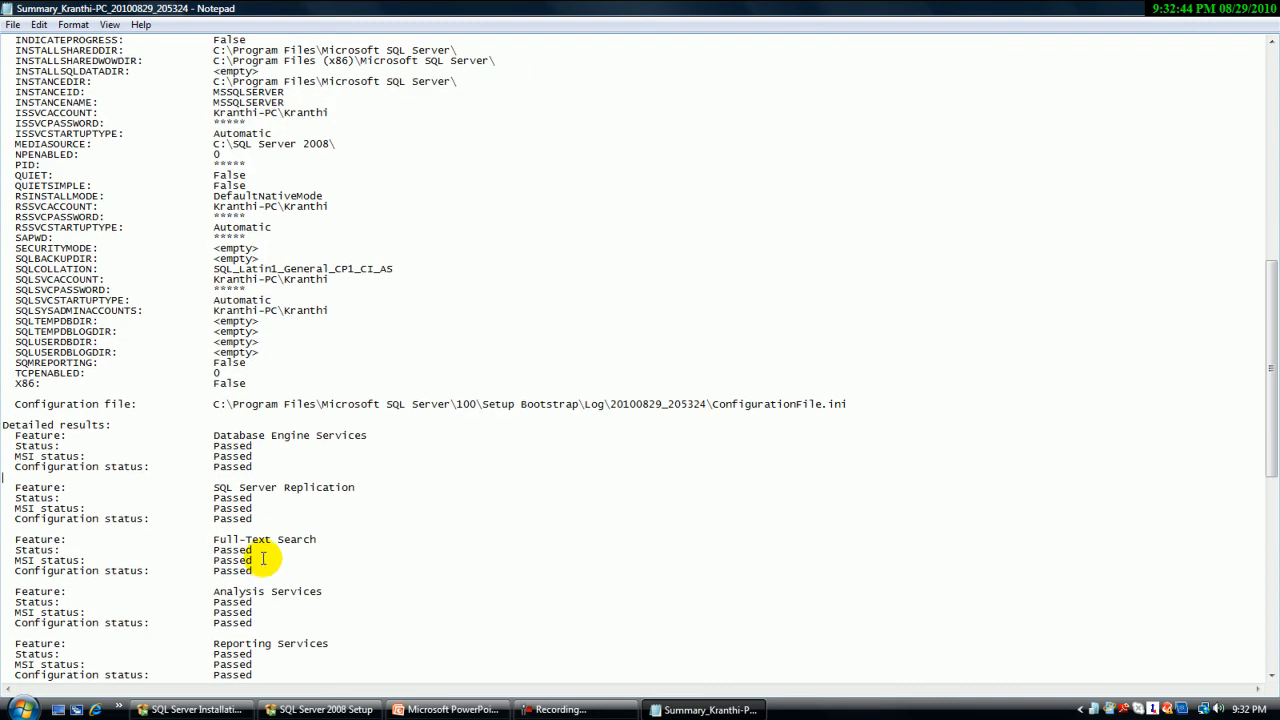
pyautogui.moveTo(256, 468); pyautogui.dragTo(150, 467)
pyautogui.scroll(-5, 200, 512)
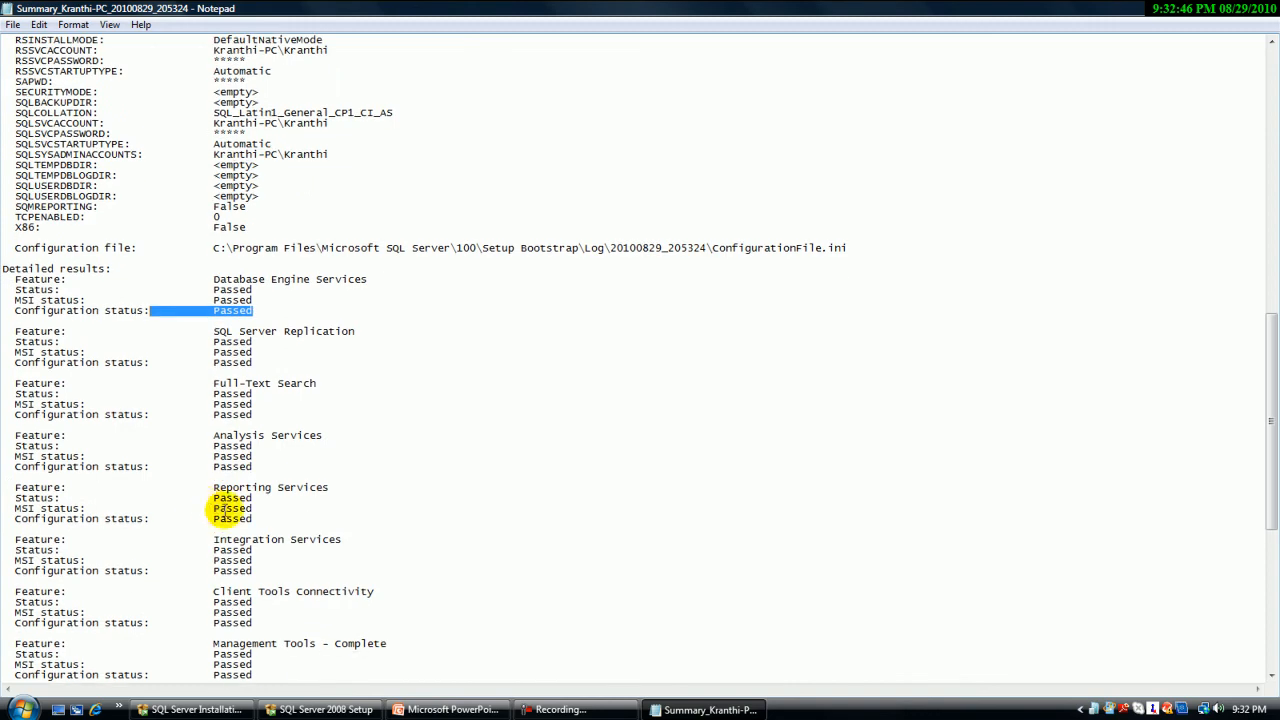
pyautogui.moveTo(330, 488); pyautogui.dragTo(195, 487)
pyautogui.scroll(-6, 297, 506)
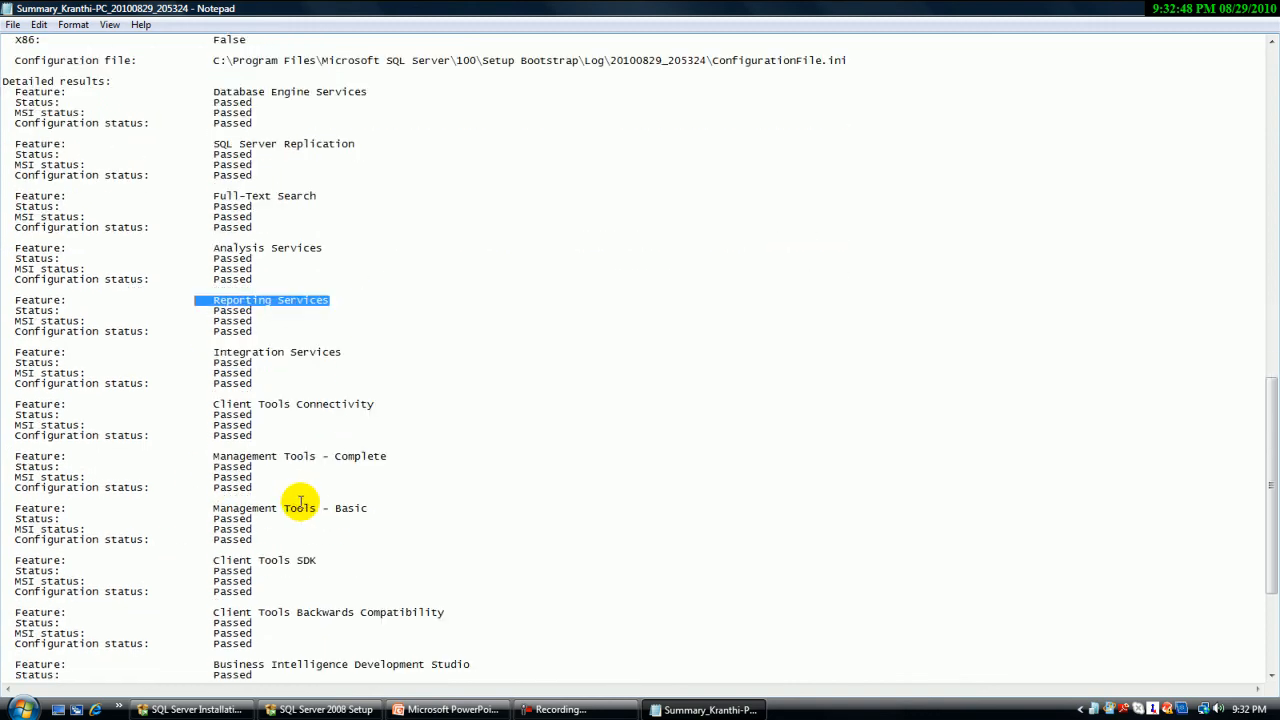
pyautogui.scroll(-7, 397, 509)
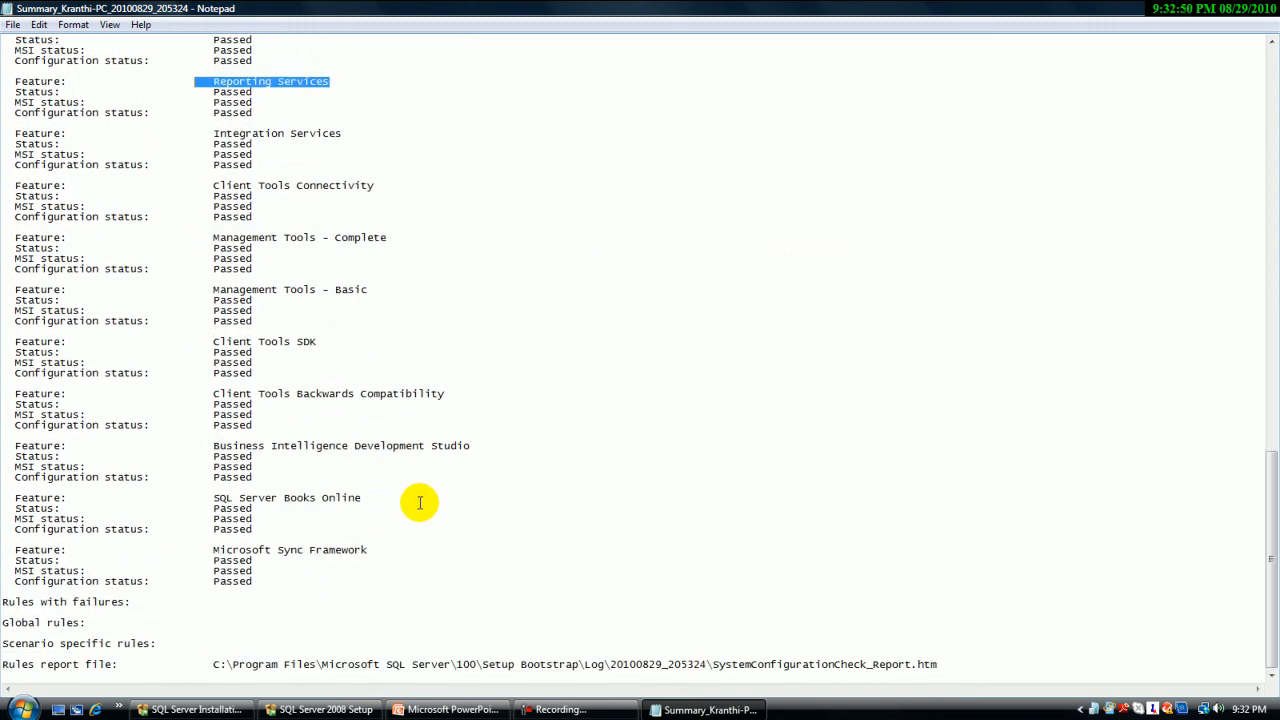
pyautogui.scroll(20, 417, 502)
pyautogui.scroll(5, 421, 501)
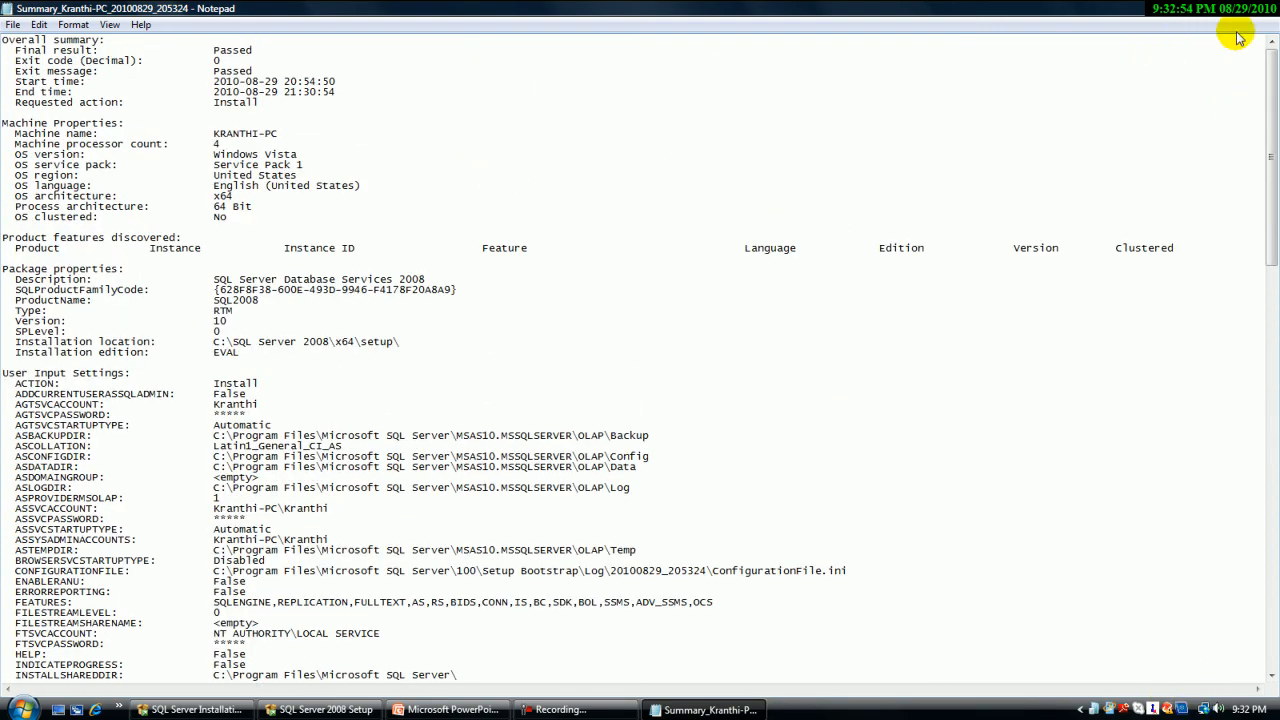
pyautogui.click(1262, 12)
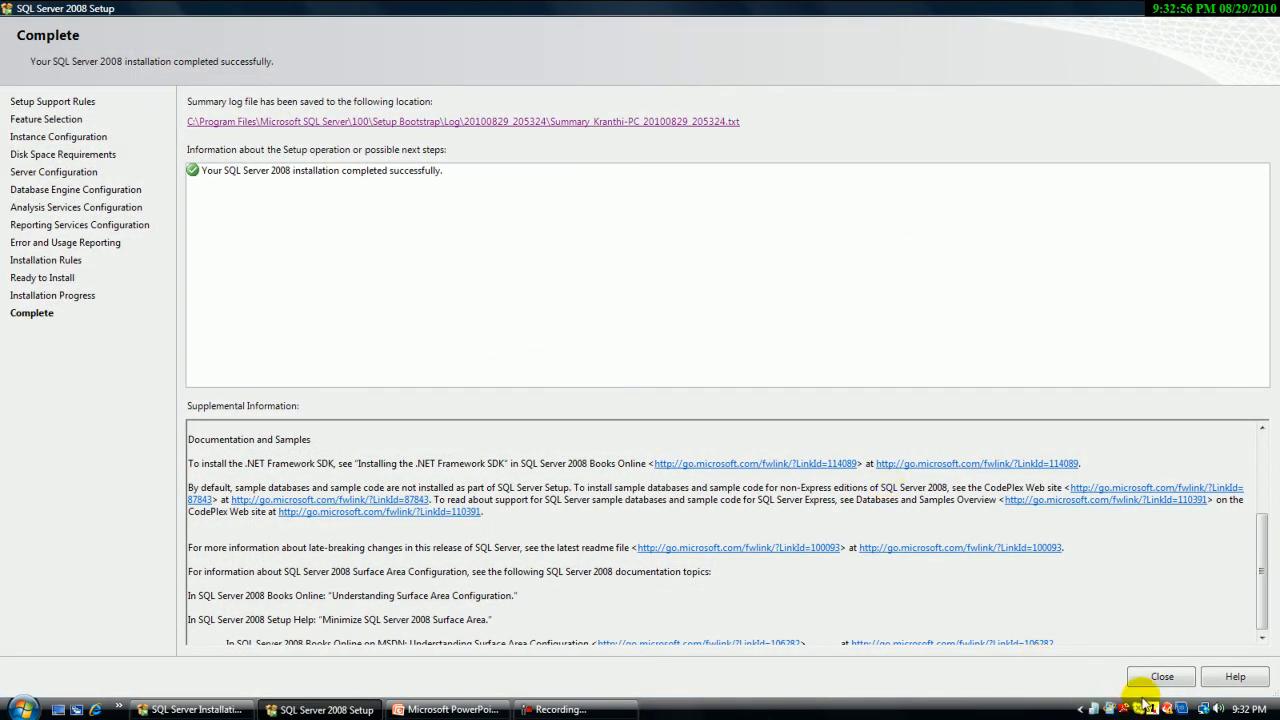
# Step: Close the completed setup wizard and start SQL Server Management Studio from the Microsoft SQL Server 2008 programs
pyautogui.click(1163, 677)
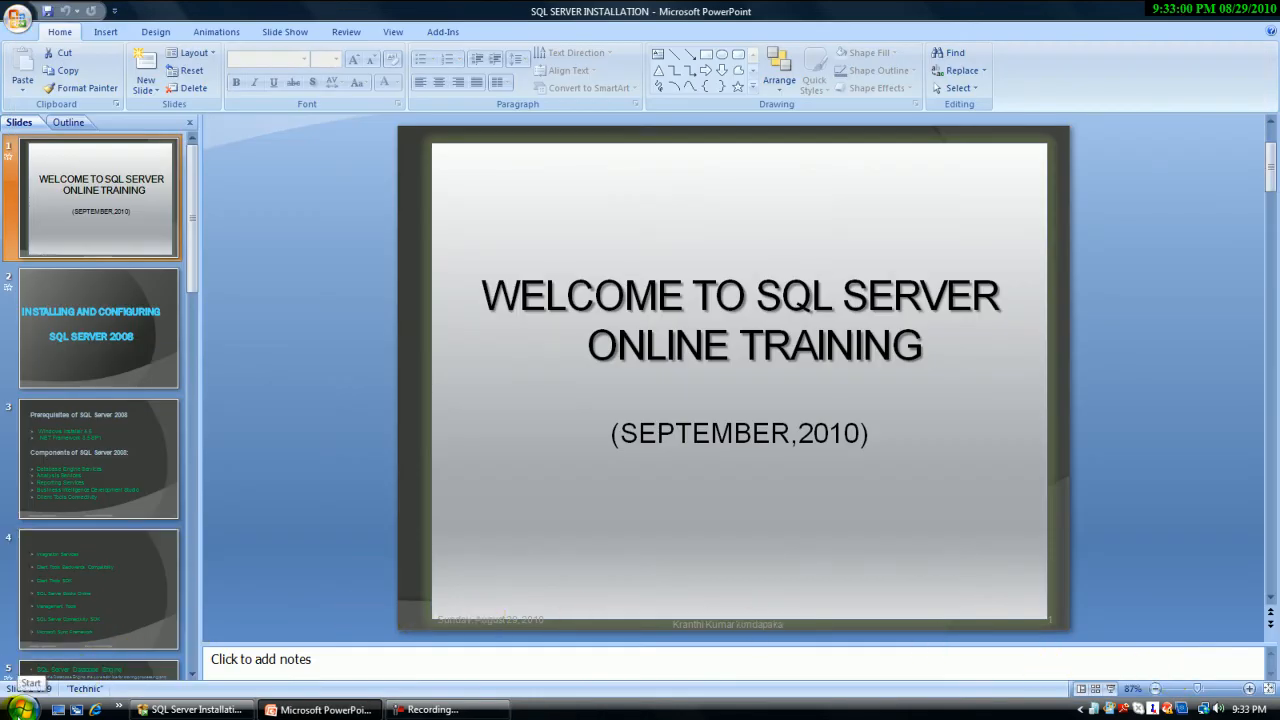
pyautogui.click(22, 706)
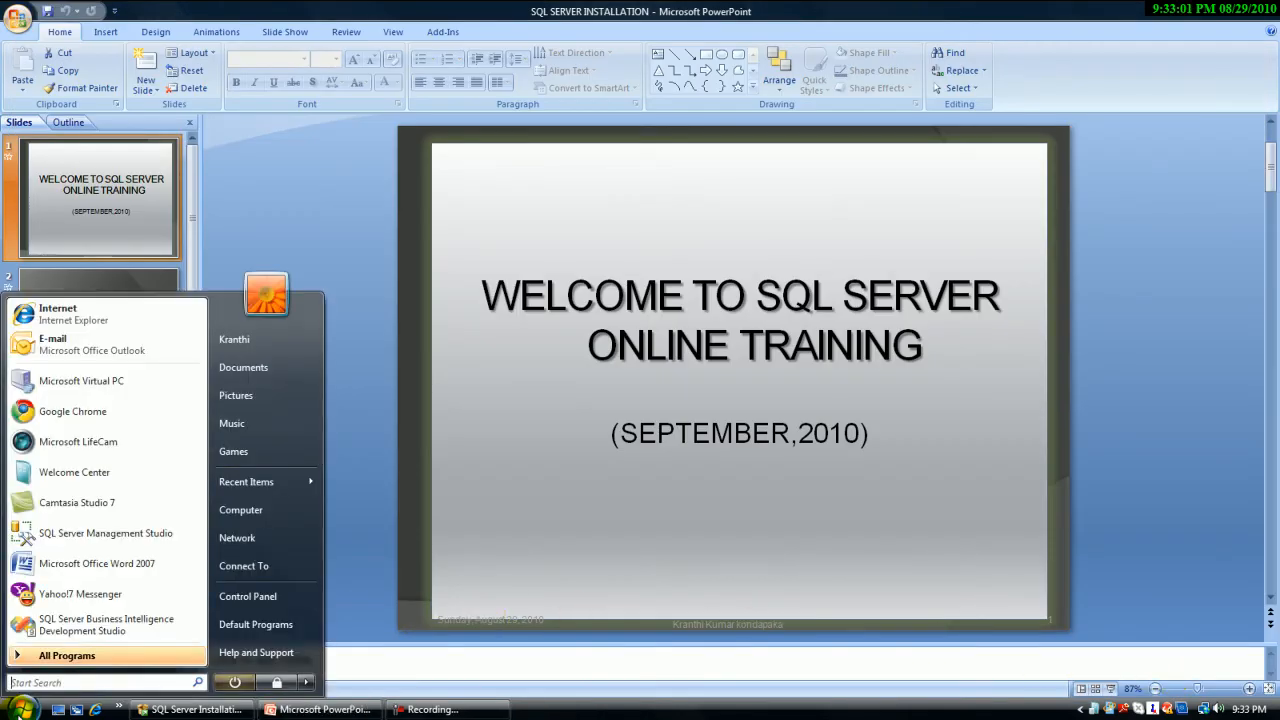
pyautogui.click(22, 656)
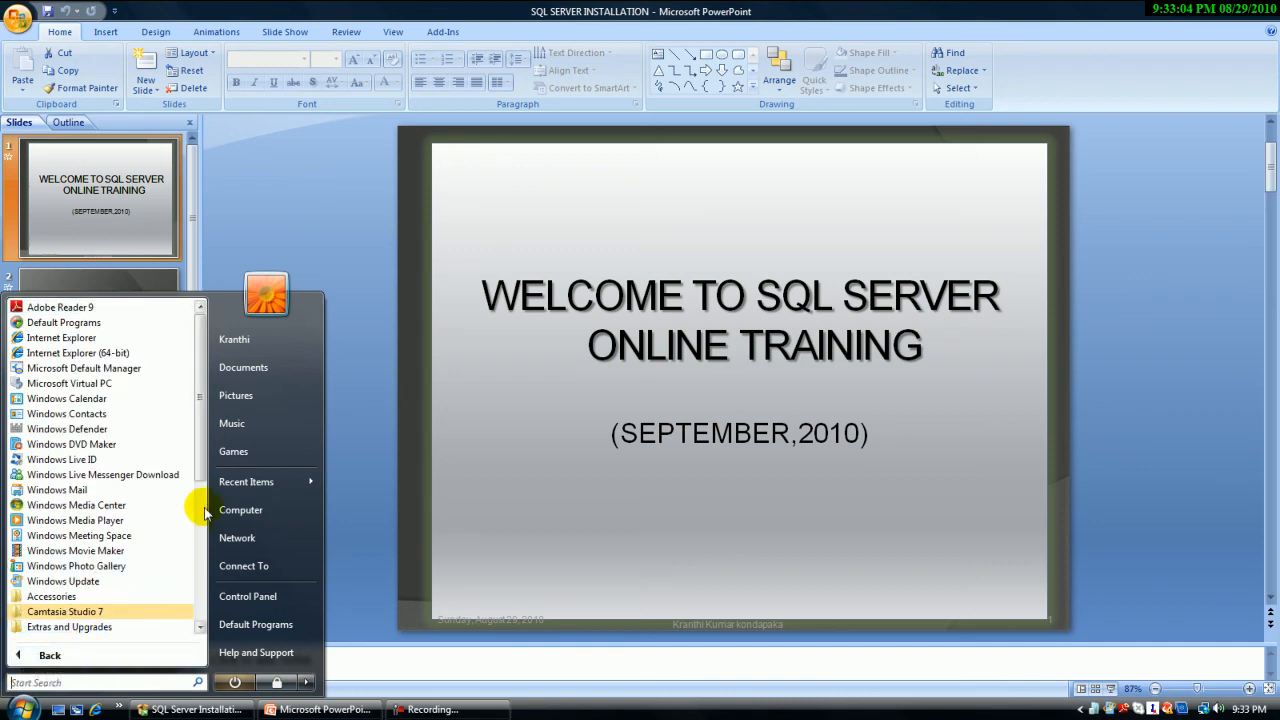
pyautogui.moveTo(199, 456); pyautogui.dragTo(197, 603)
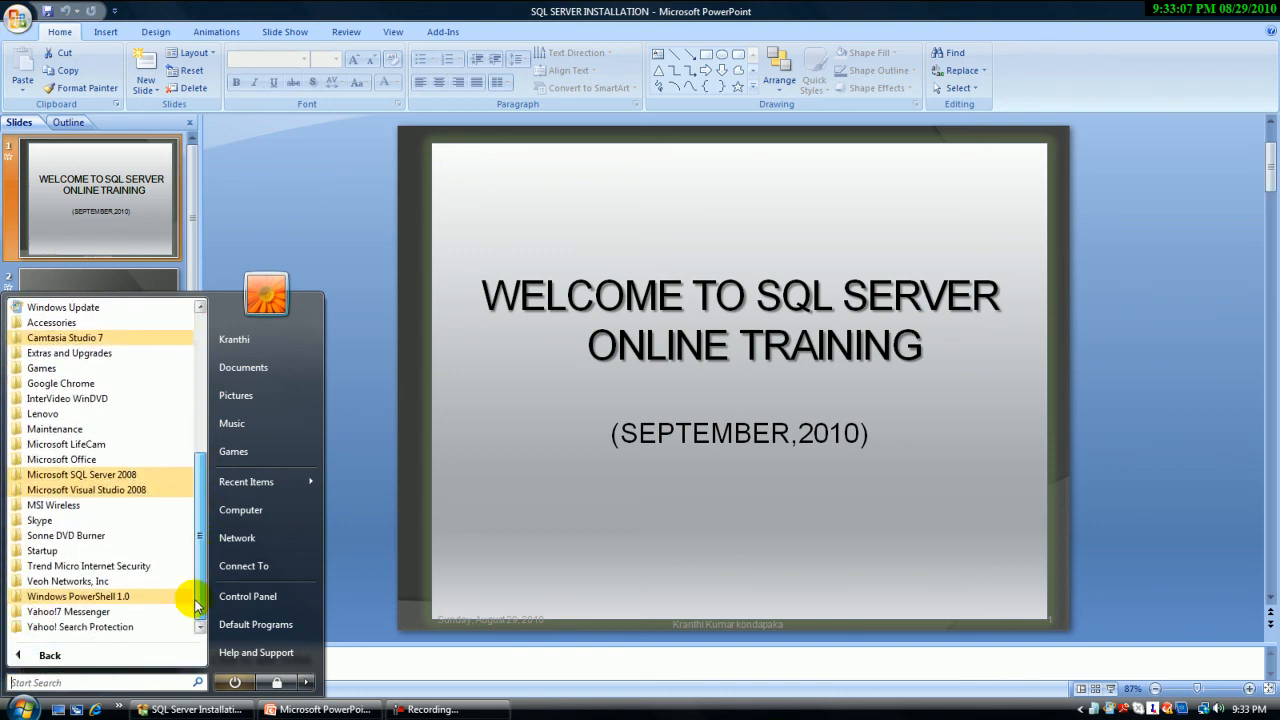
pyautogui.click(104, 475)
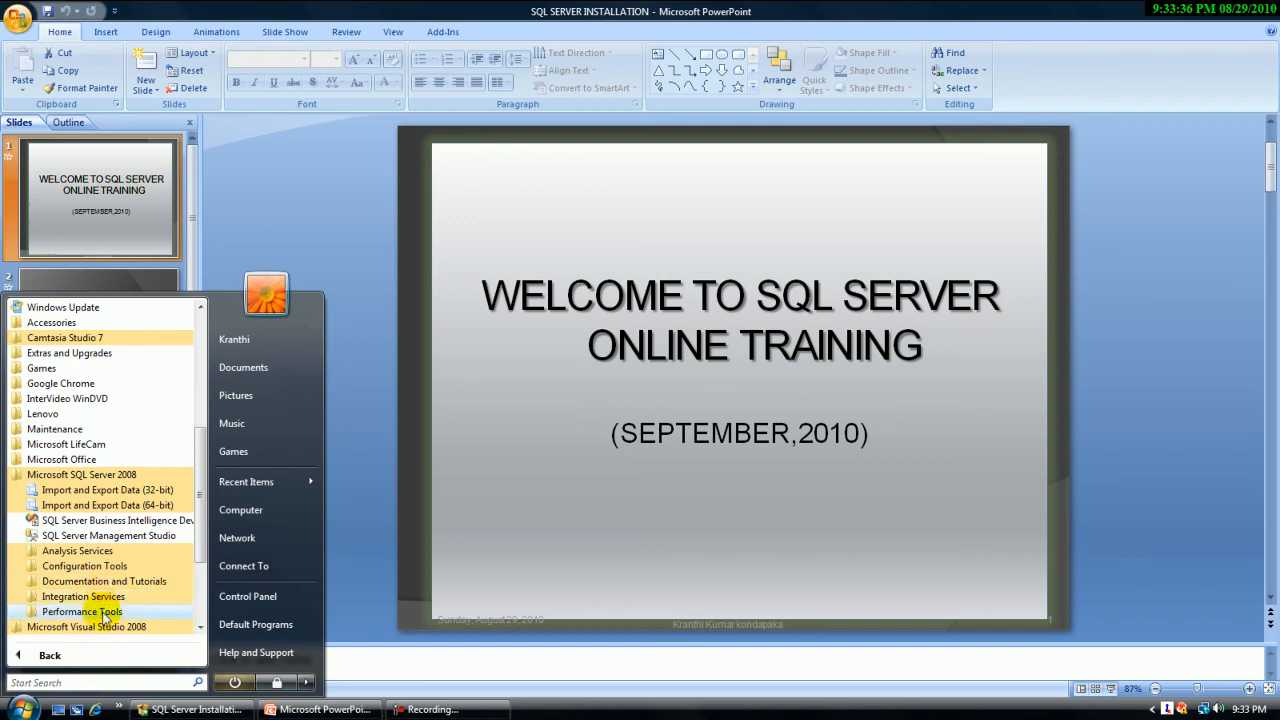
pyautogui.click(127, 536)
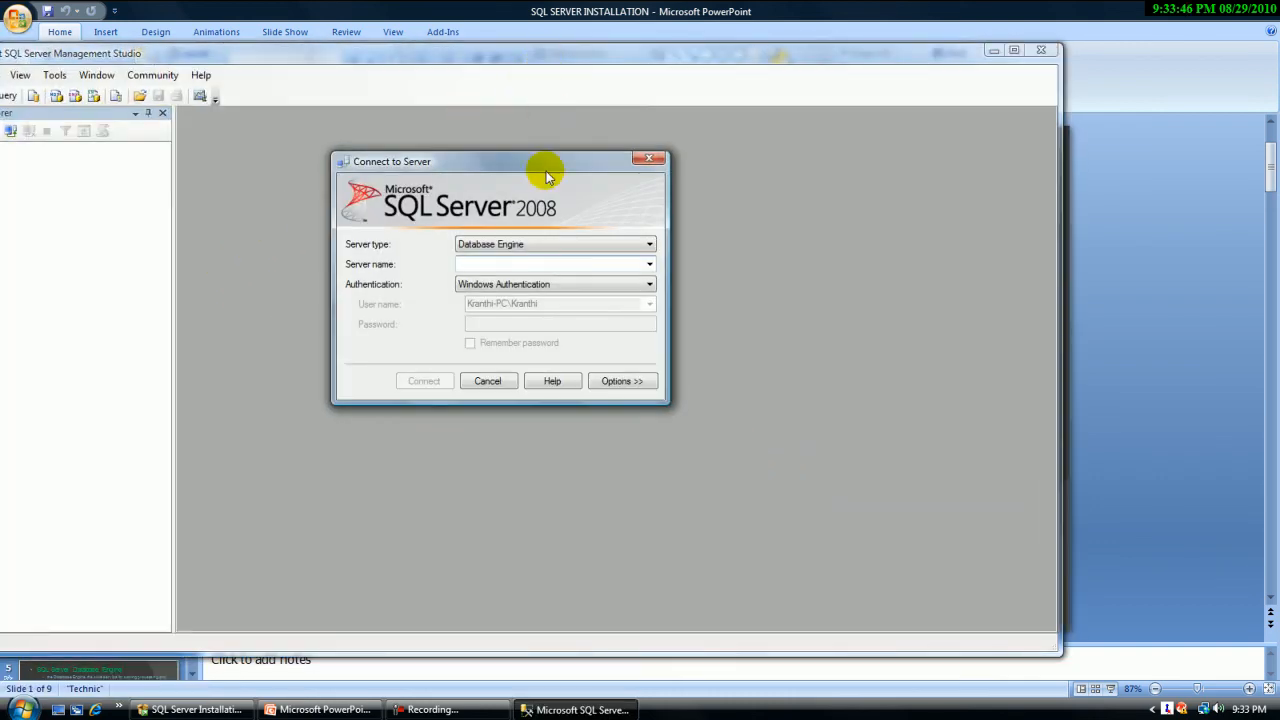
# Step: Browse the local servers and choose the default Database Engine instance as the server to connect to
pyautogui.click(649, 266)
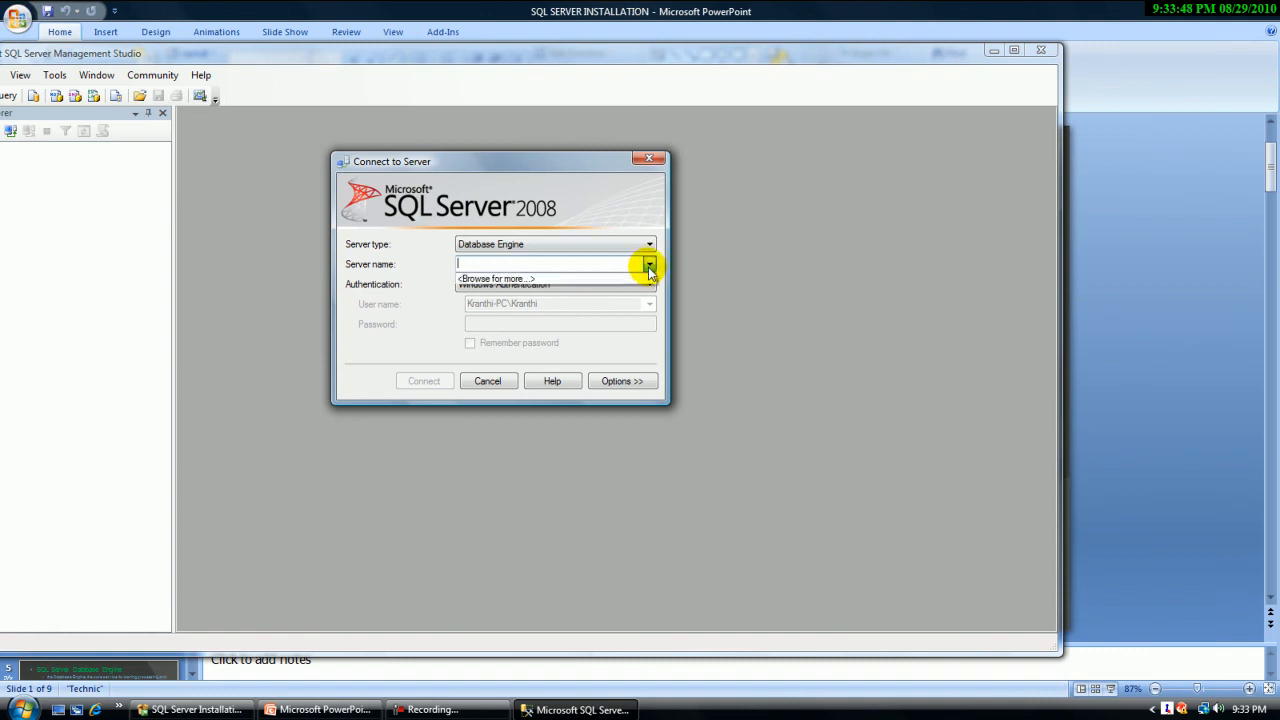
pyautogui.click(529, 278)
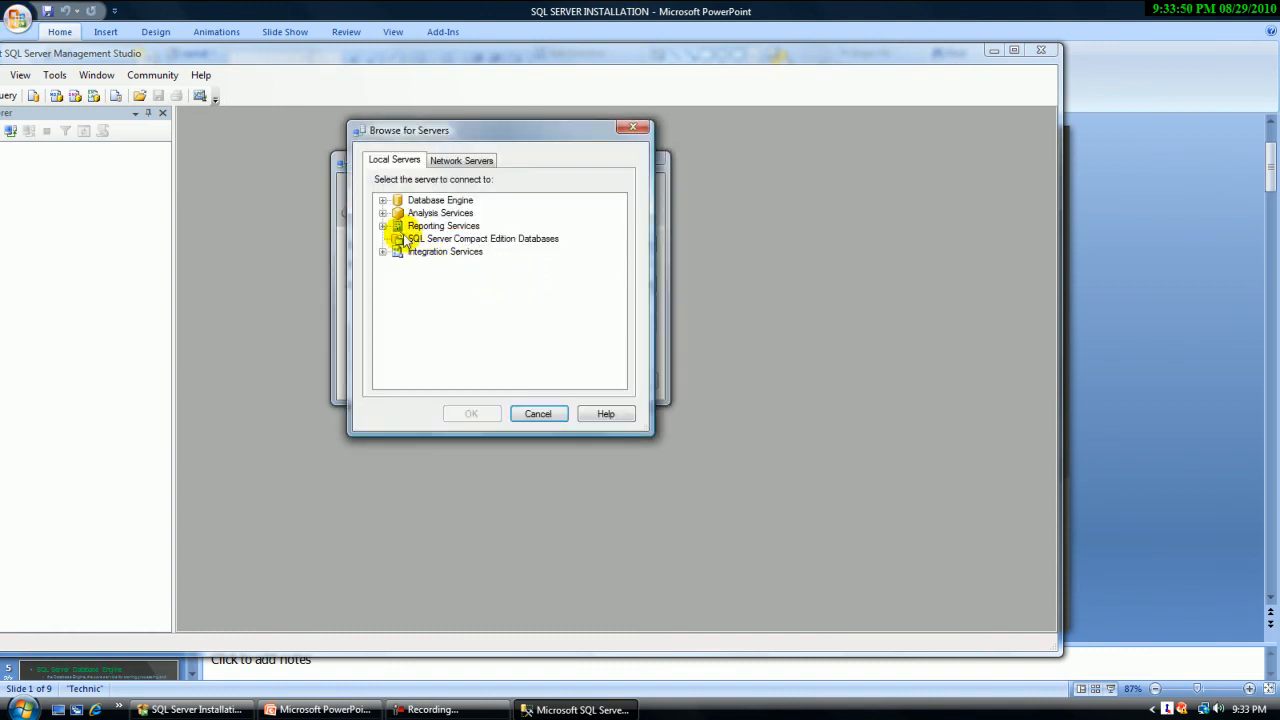
pyautogui.click(437, 204)
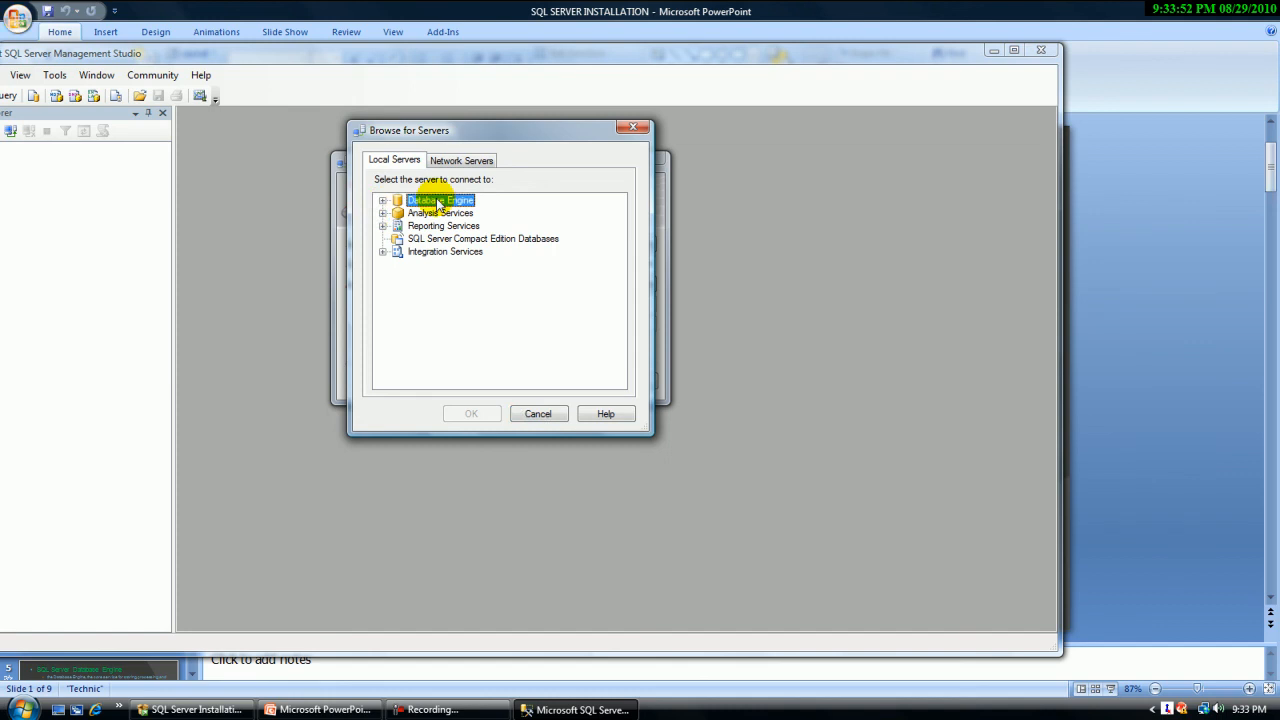
pyautogui.click(443, 213)
pyautogui.click(452, 227)
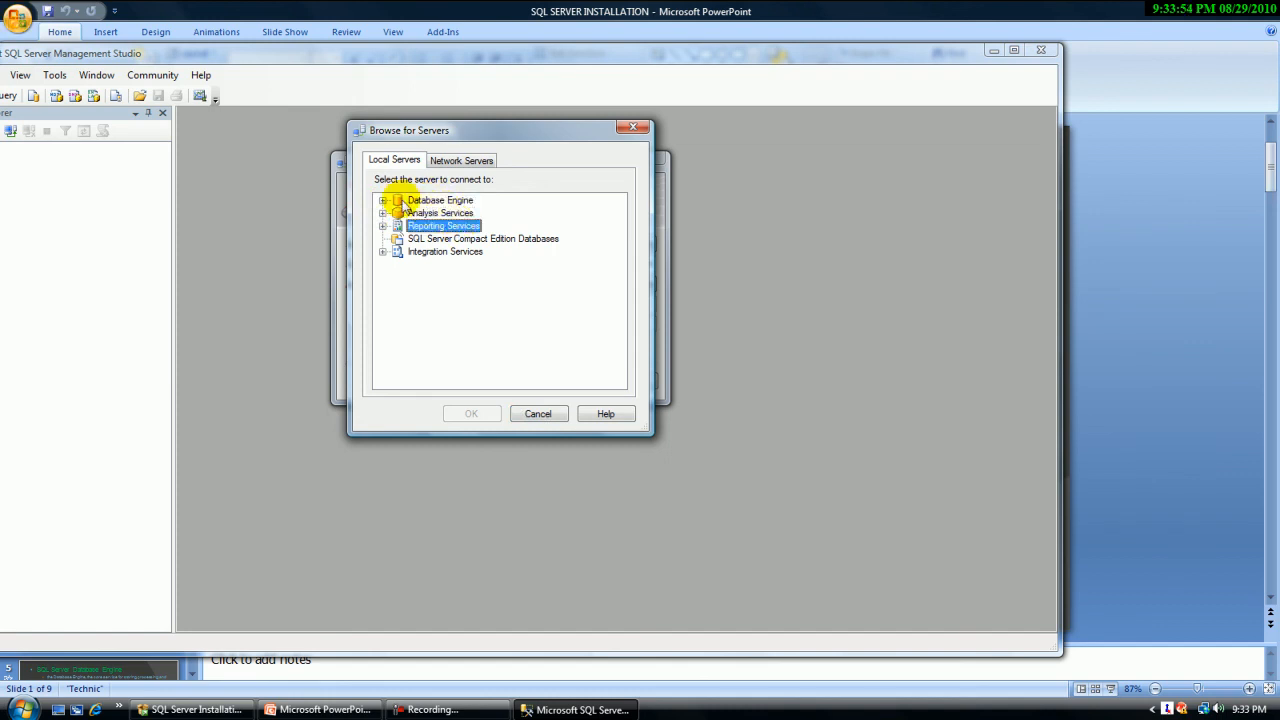
pyautogui.click(383, 201)
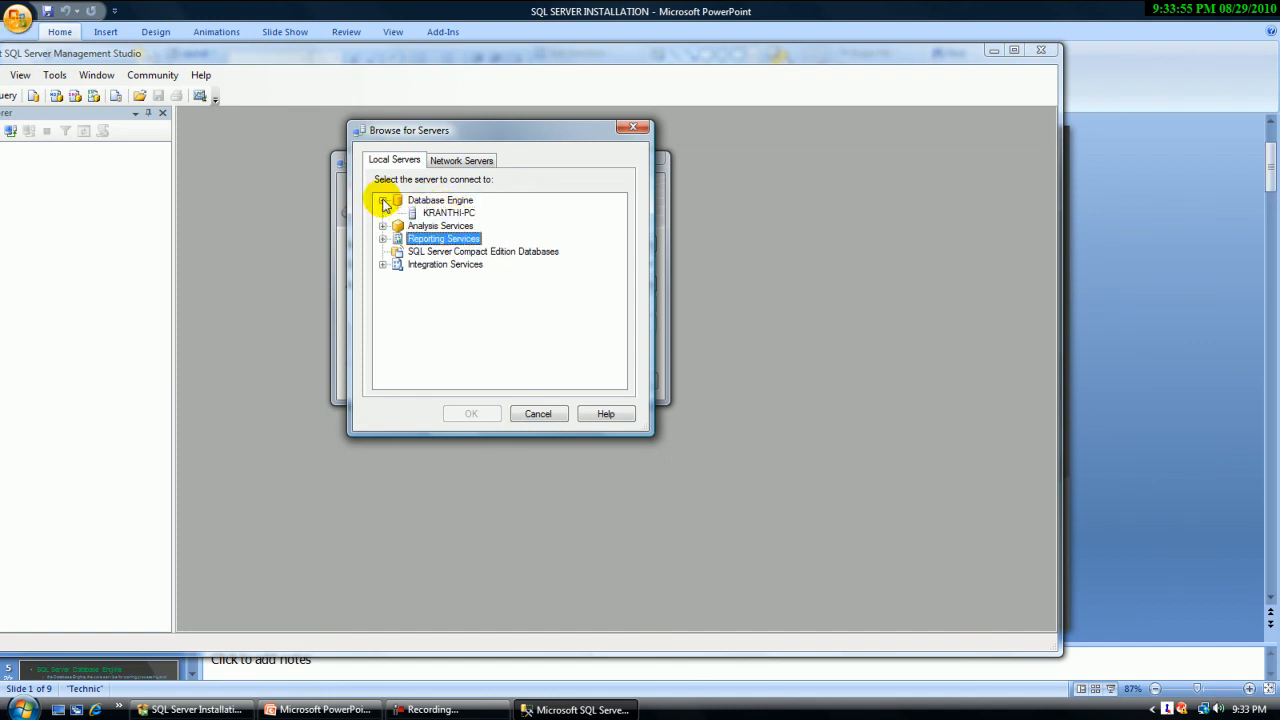
pyautogui.click(442, 214)
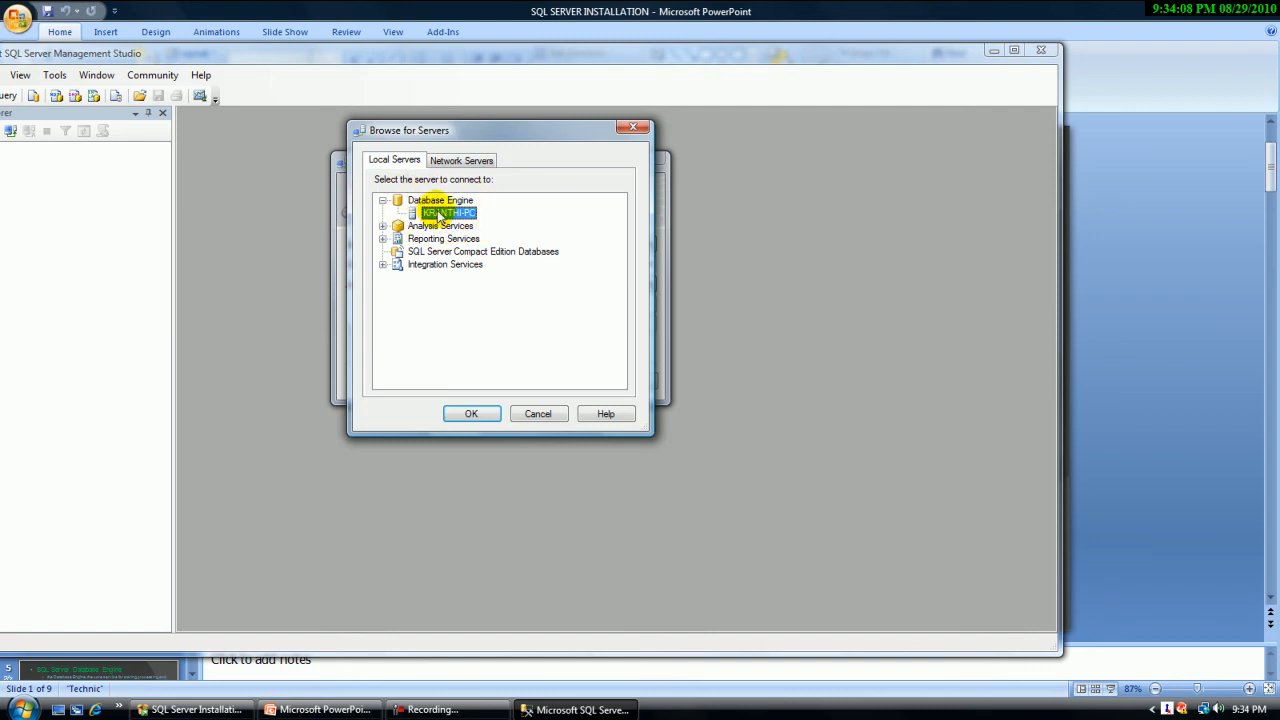
pyautogui.click(474, 412)
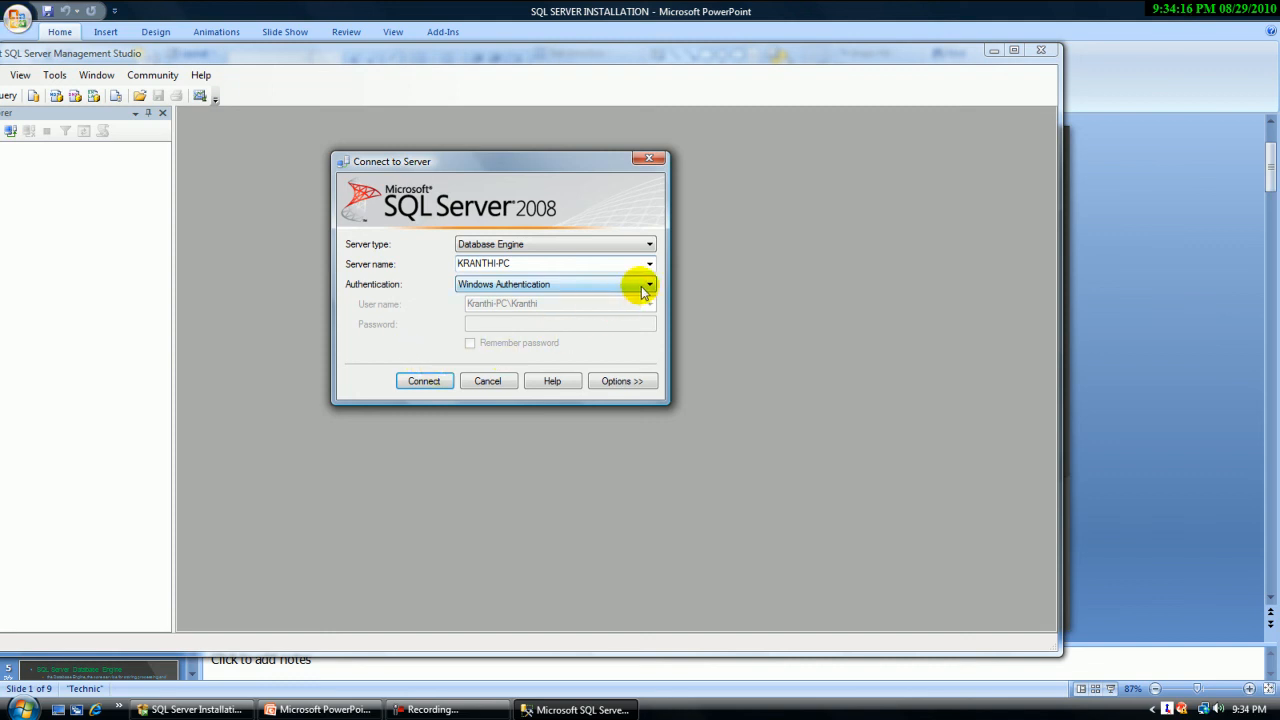
# Step: Examine the additional connection properties and the database choices for the connection, and return to the login settings
pyautogui.click(630, 381)
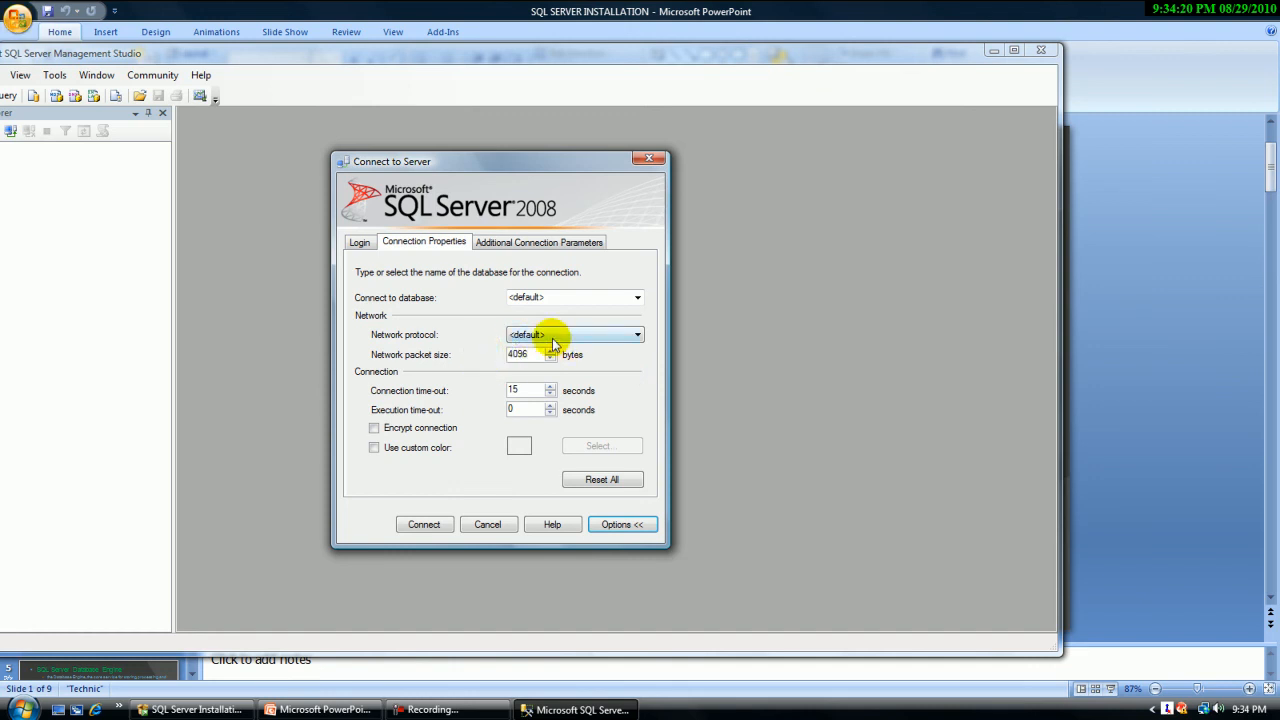
pyautogui.click(635, 301)
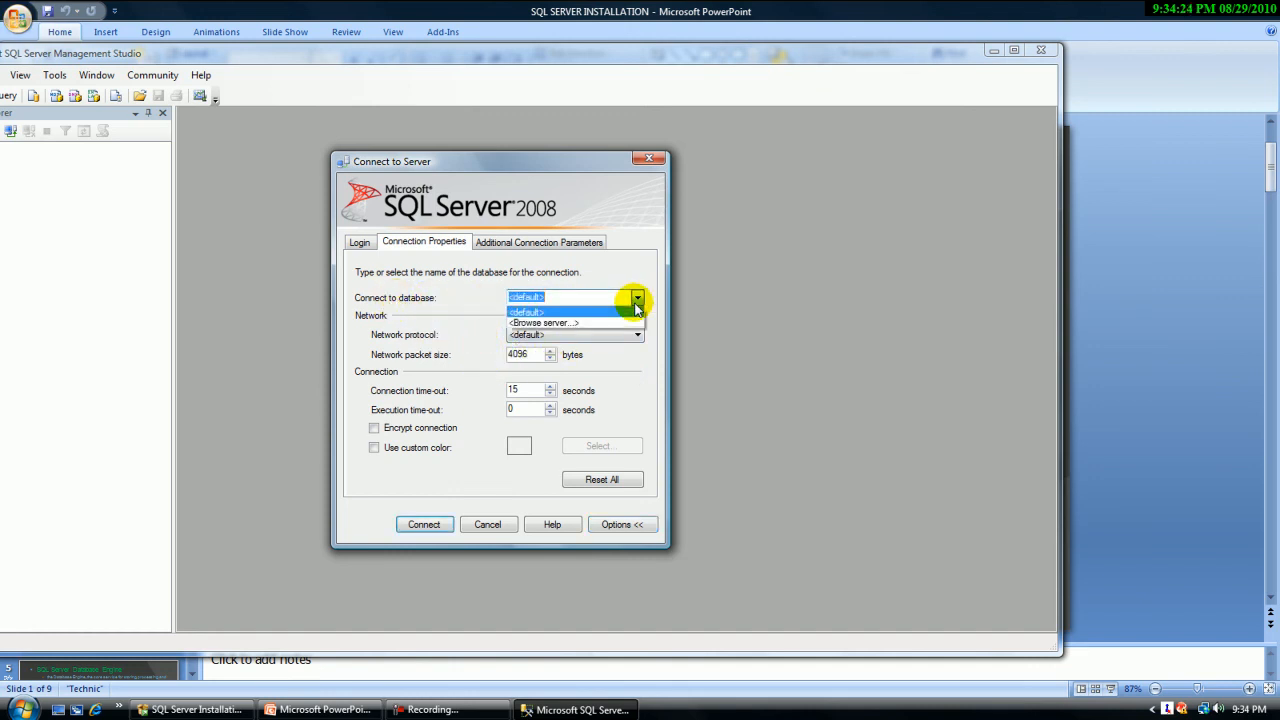
pyautogui.click(636, 299)
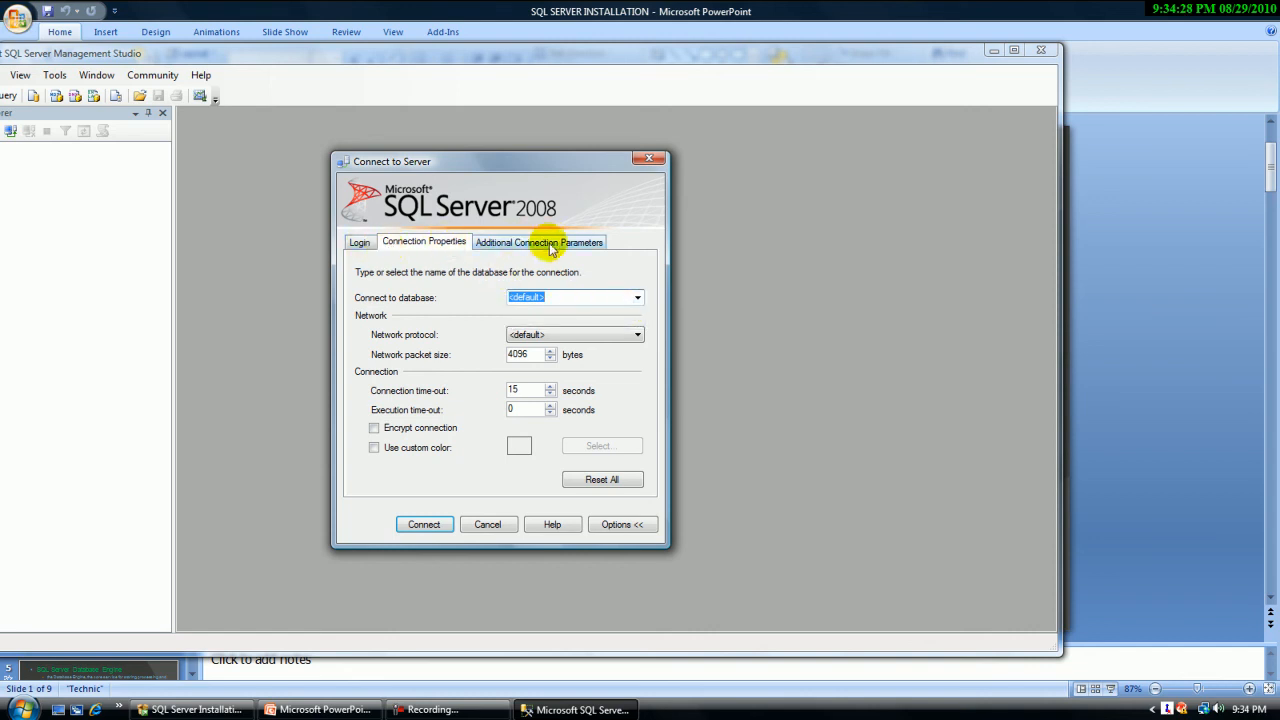
pyautogui.click(360, 243)
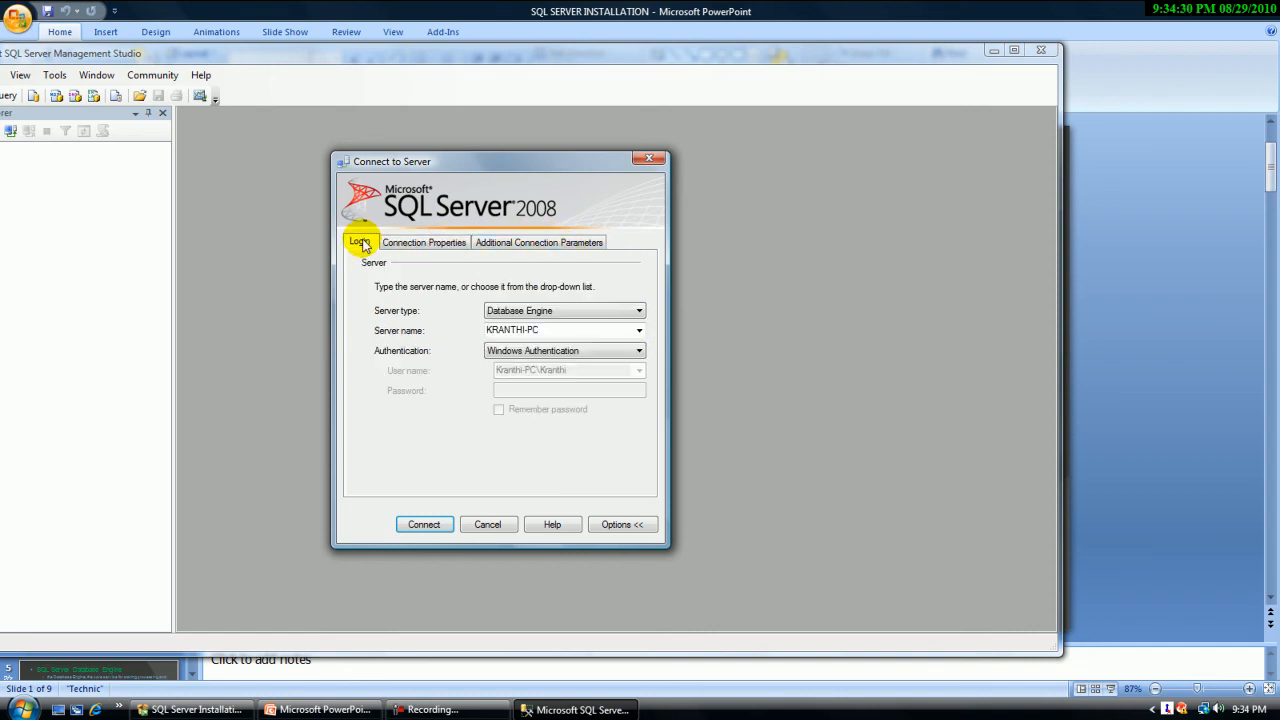
# Step: Connect to the default Database Engine instance with Windows Authentication and maximize the Management Studio window
pyautogui.click(430, 524)
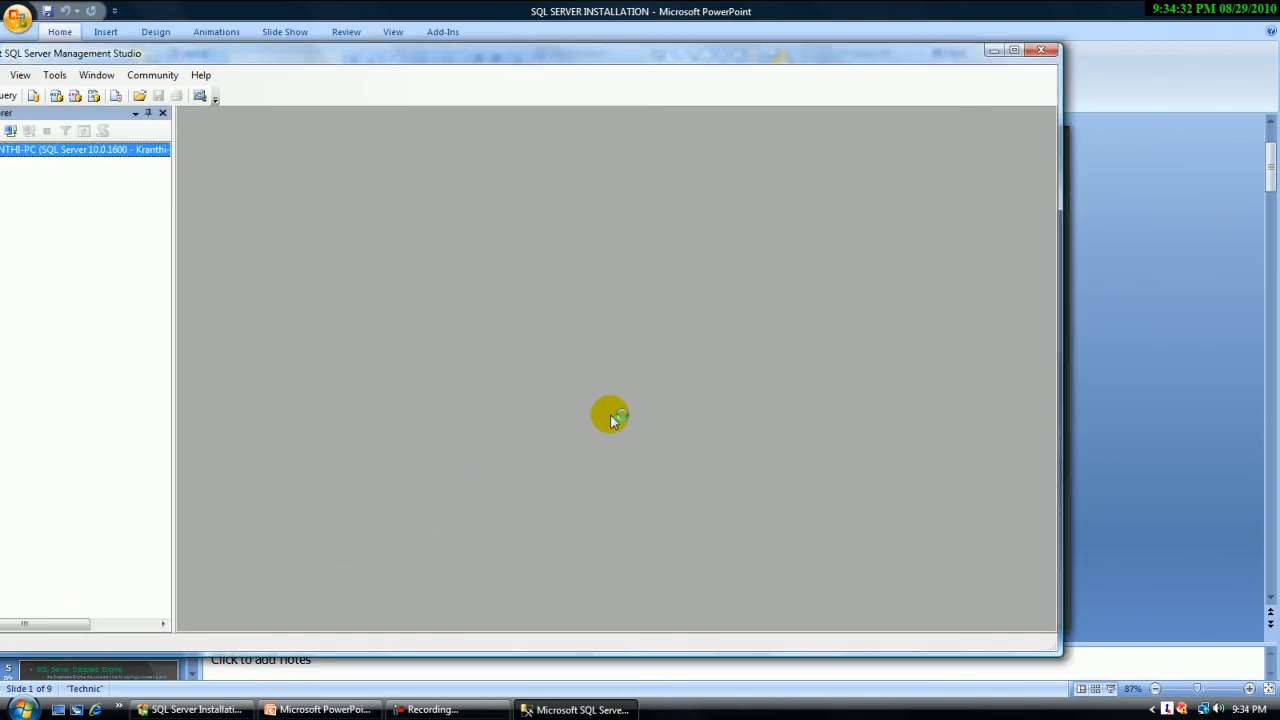
pyautogui.click(1014, 50)
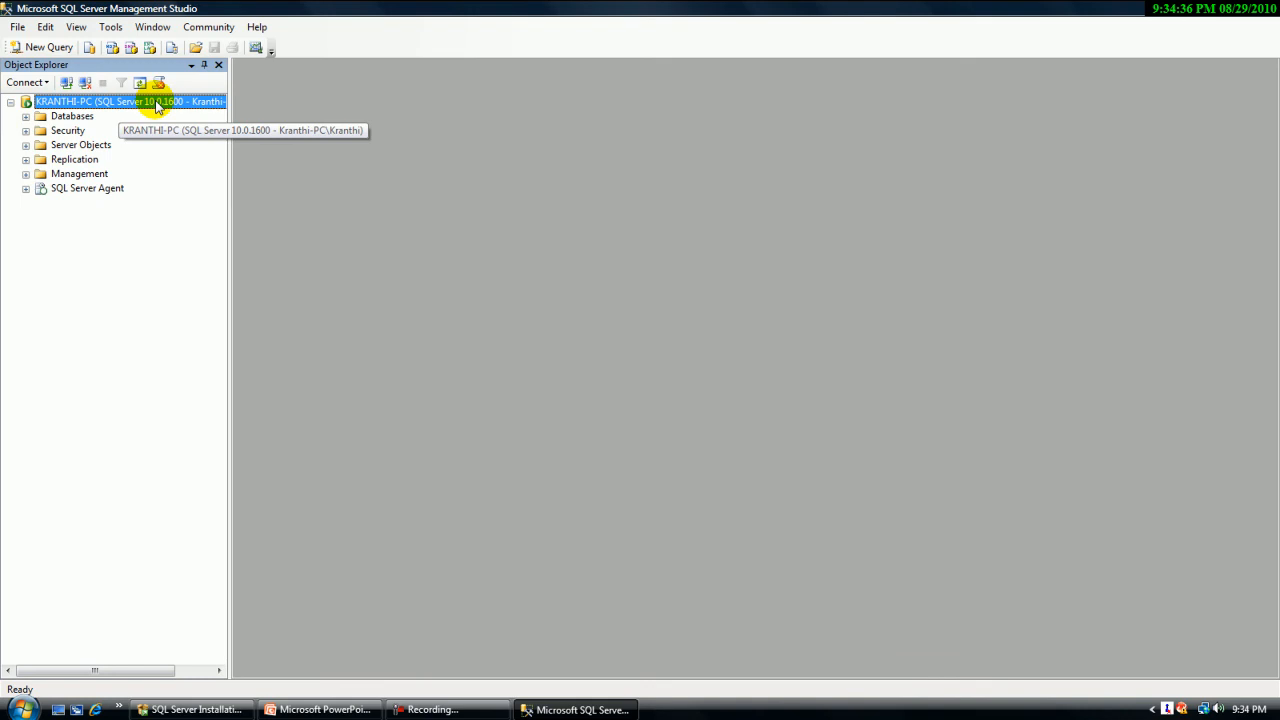
# Step: Expand SQL Server Agent, Databases, Security, Server Objects, Replication and Management under the connected server to examine their contents
pyautogui.click(26, 190)
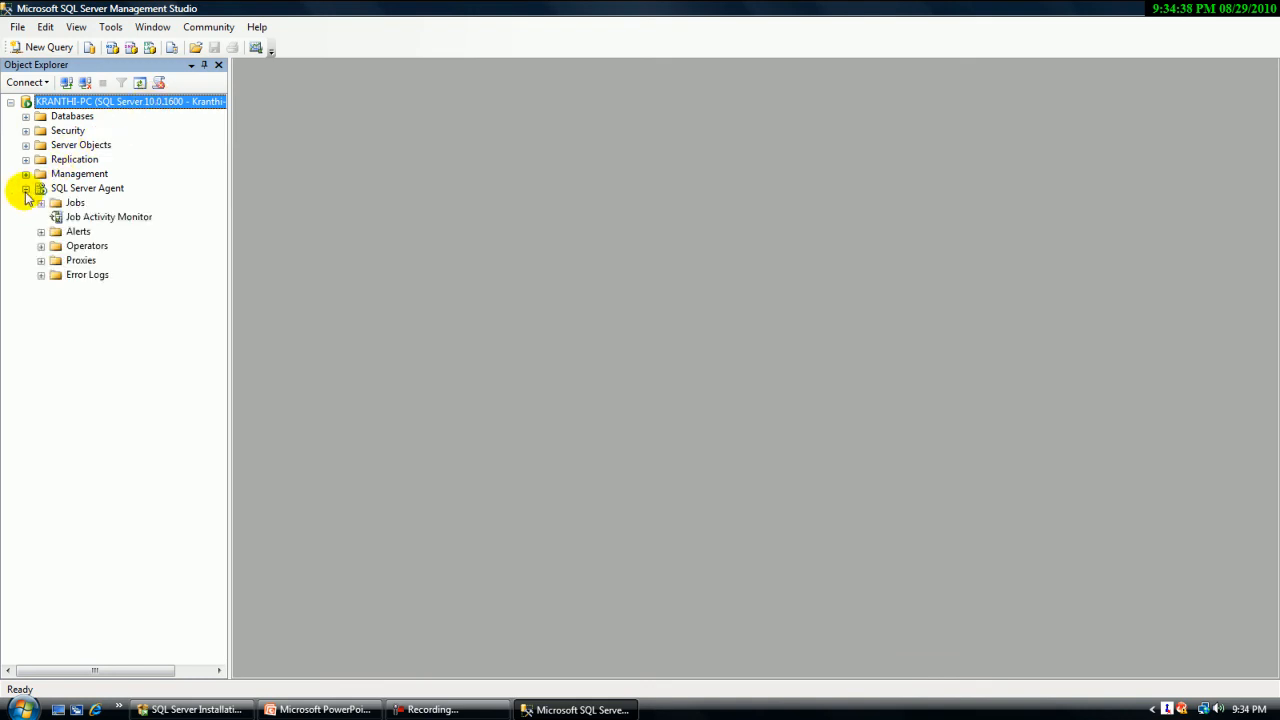
pyautogui.click(118, 190)
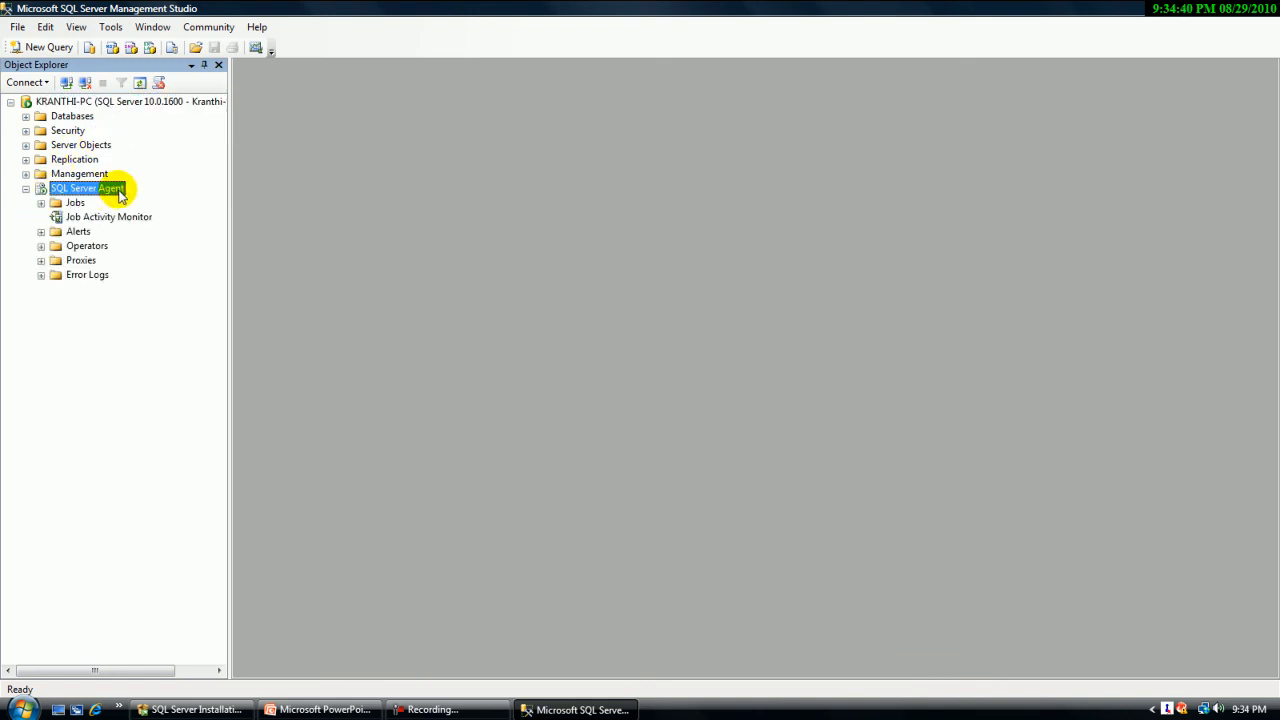
pyautogui.click(26, 116)
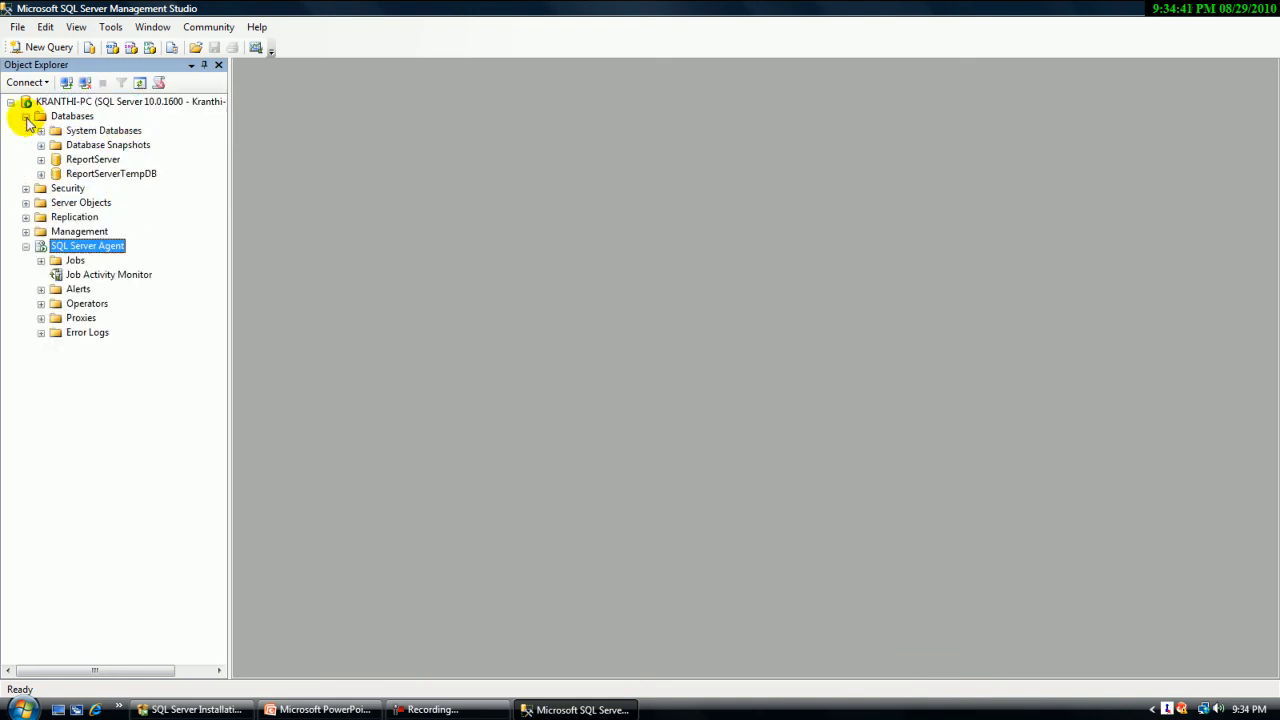
pyautogui.click(26, 188)
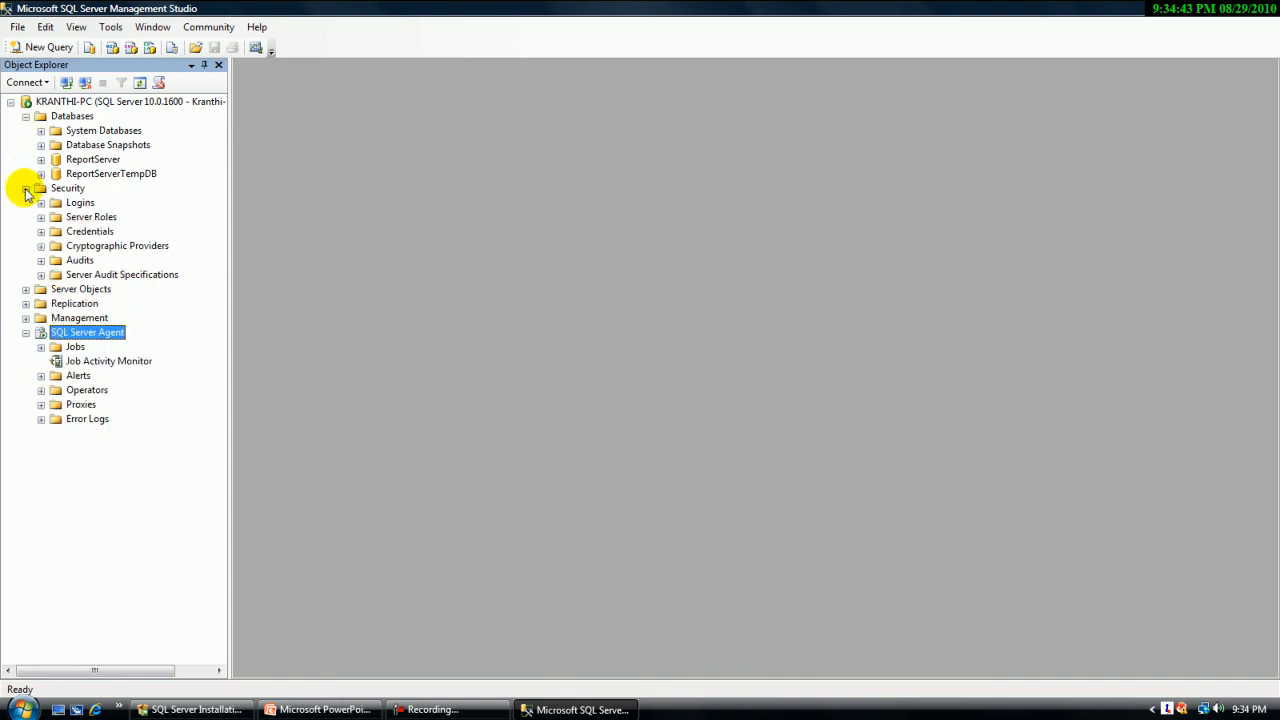
pyautogui.click(26, 289)
pyautogui.click(26, 361)
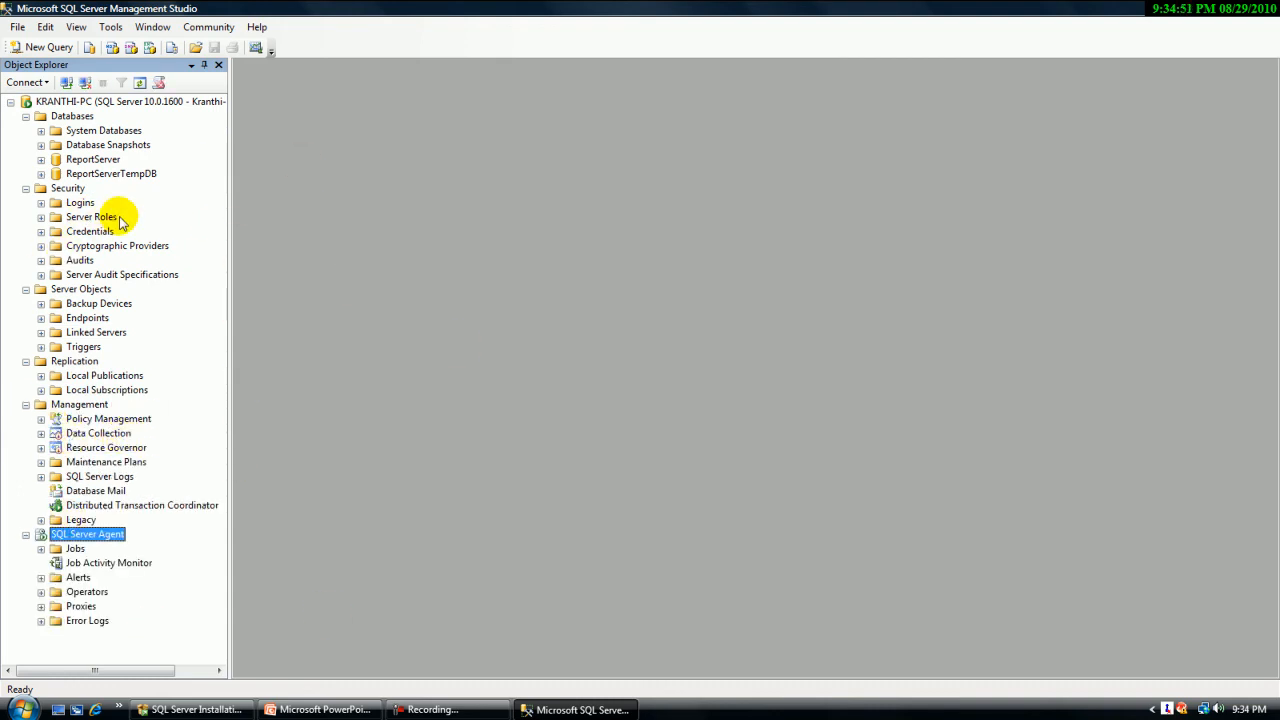
# Step: Collapse the server's folders from Databases to Management, leaving SQL Server Agent expanded, and narrow Object Explorer slightly
pyautogui.click(26, 117)
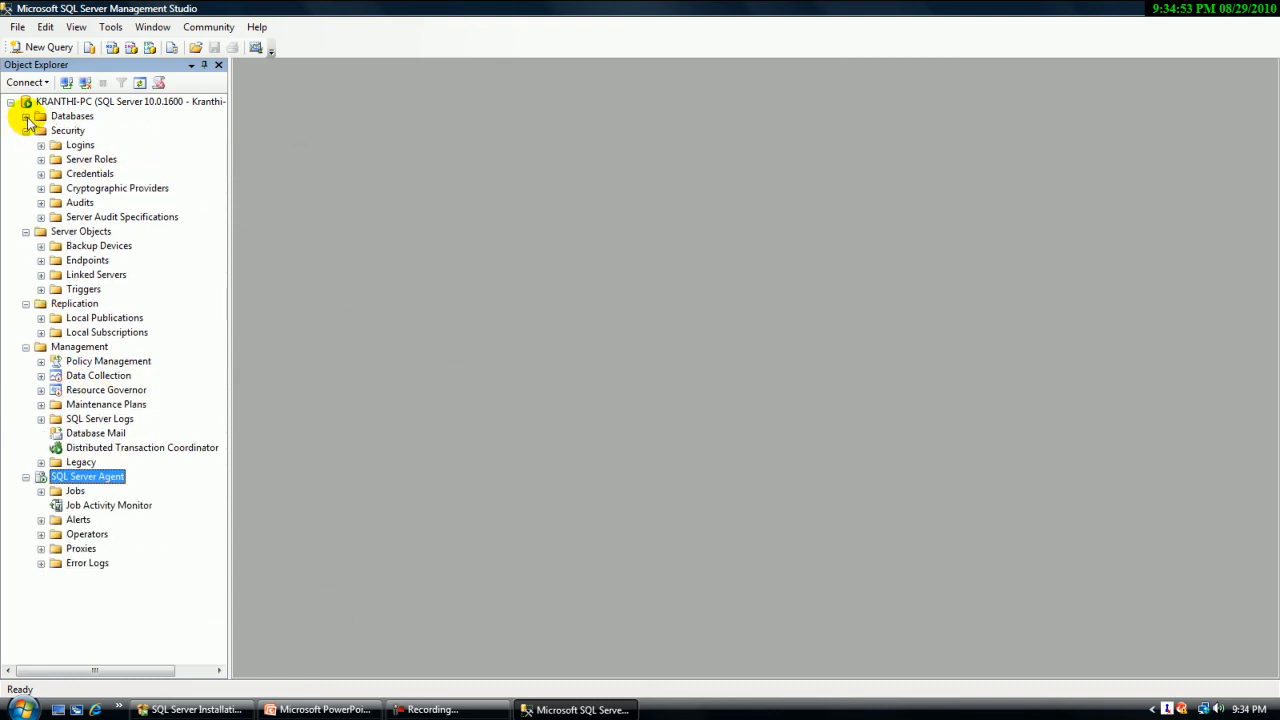
pyautogui.click(26, 131)
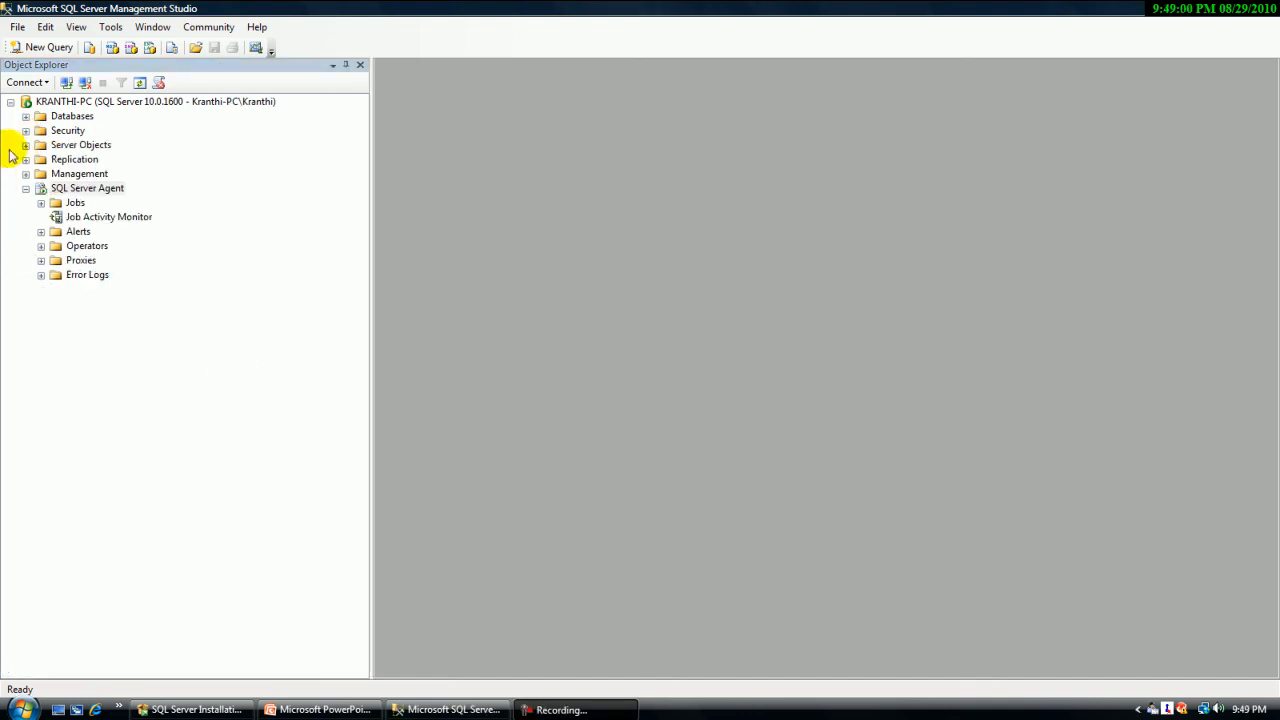
pyautogui.moveTo(370, 143); pyautogui.dragTo(331, 145)
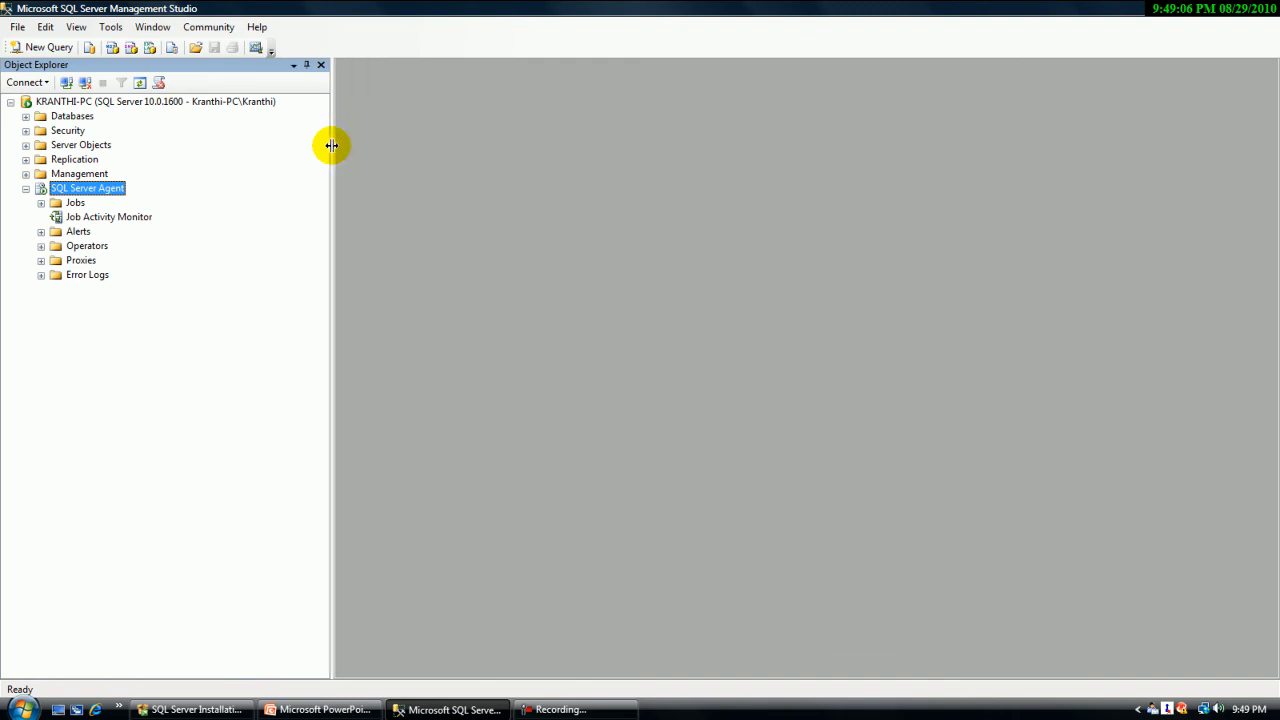